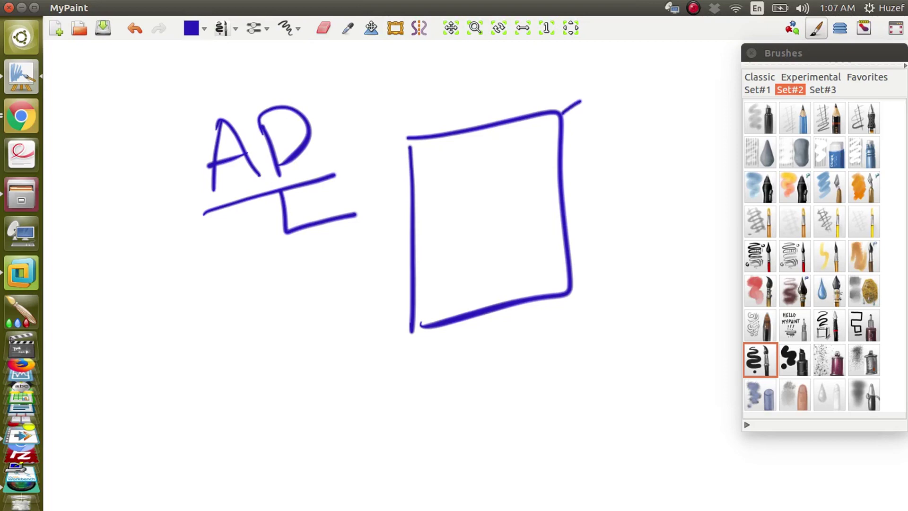
# Step: Add the depth edges that turn the blue rectangle into a 3D box and draw three slanted lines from its lower-left corner area
pyautogui.moveTo(407, 137); pyautogui.dragTo(430, 119)
pyautogui.moveTo(408, 116)
pyautogui.mouseDown()
pyautogui.moveTo(520, 91)
pyautogui.moveTo(624, 221)
pyautogui.moveTo(532, 282)
pyautogui.mouseUp()
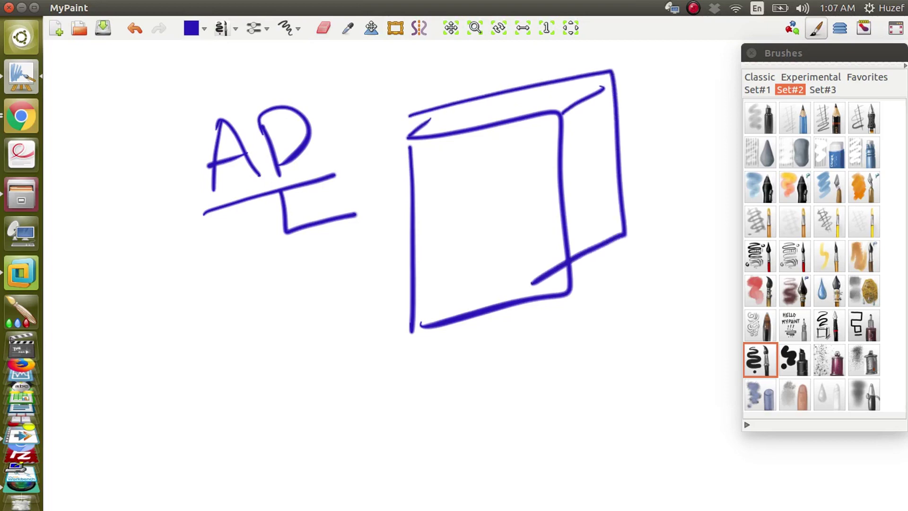
pyautogui.moveTo(408, 243); pyautogui.dragTo(257, 377)
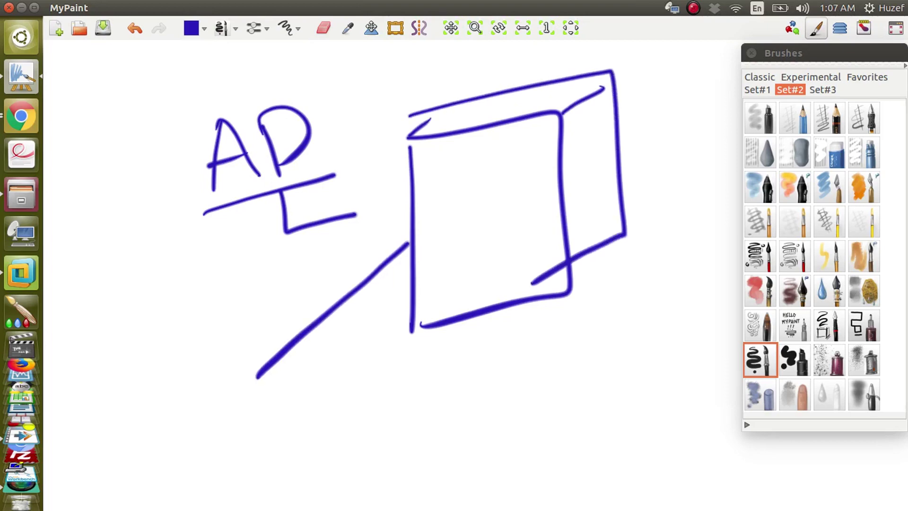
pyautogui.moveTo(410, 309); pyautogui.dragTo(305, 403)
pyautogui.moveTo(441, 332); pyautogui.dragTo(412, 401)
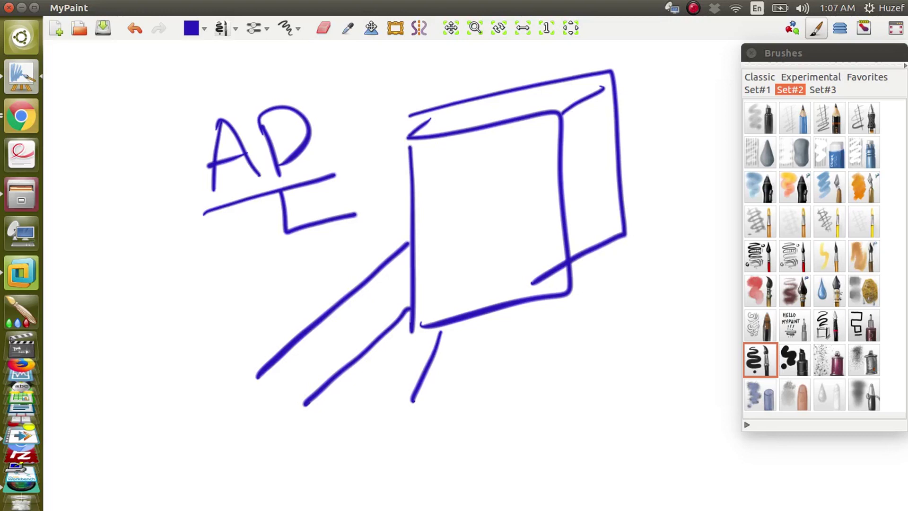
# Step: Draw an ellipse around the three slanted lines, with arrows from the ellipse to AD and from AD to the box
pyautogui.moveTo(364, 286)
pyautogui.mouseDown()
pyautogui.moveTo(172, 419)
pyautogui.moveTo(525, 331)
pyautogui.moveTo(343, 286)
pyautogui.mouseUp()
pyautogui.moveTo(314, 208)
pyautogui.mouseDown()
pyautogui.moveTo(357, 283)
pyautogui.moveTo(310, 192)
pyautogui.moveTo(330, 199)
pyautogui.mouseUp()
pyautogui.moveTo(297, 108)
pyautogui.mouseDown()
pyautogui.moveTo(456, 102)
pyautogui.moveTo(474, 112)
pyautogui.mouseUp()
pyautogui.moveTo(470, 84); pyautogui.dragTo(475, 113)
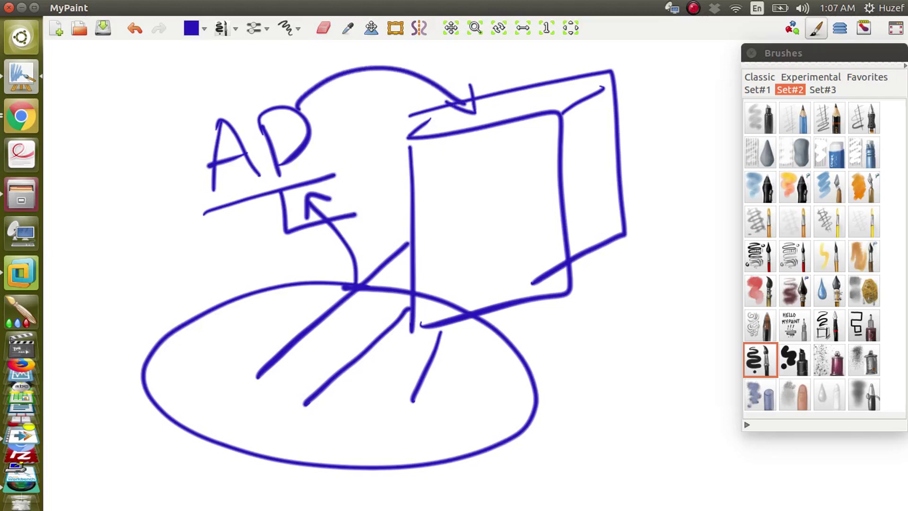
# Step: Draw a blue question mark inside the box, then retrace it in red and circle it
pyautogui.moveTo(479, 165); pyautogui.dragTo(494, 190)
pyautogui.click(500, 204)
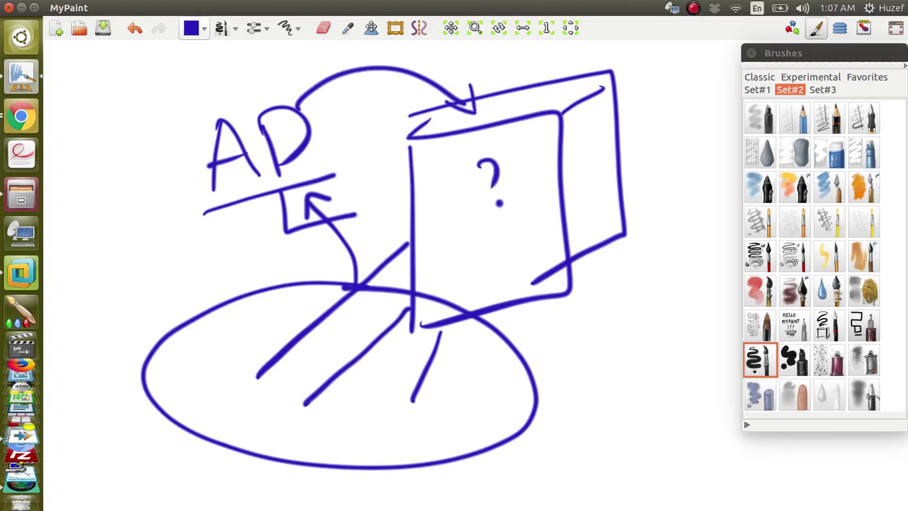
pyautogui.click(191, 28)
pyautogui.click(375, 233)
pyautogui.moveTo(486, 159); pyautogui.dragTo(496, 191)
pyautogui.click(505, 200)
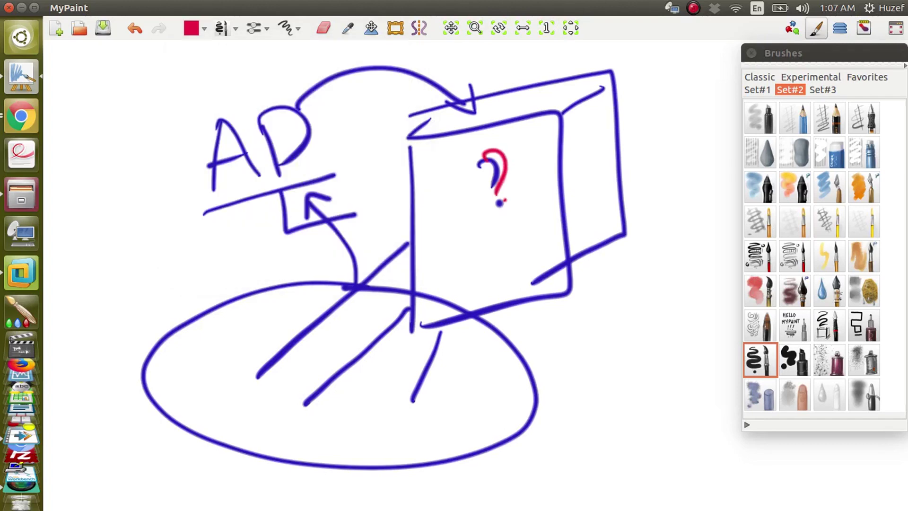
pyautogui.moveTo(519, 143)
pyautogui.mouseDown()
pyautogui.moveTo(489, 137)
pyautogui.moveTo(548, 155)
pyautogui.moveTo(525, 138)
pyautogui.mouseUp()
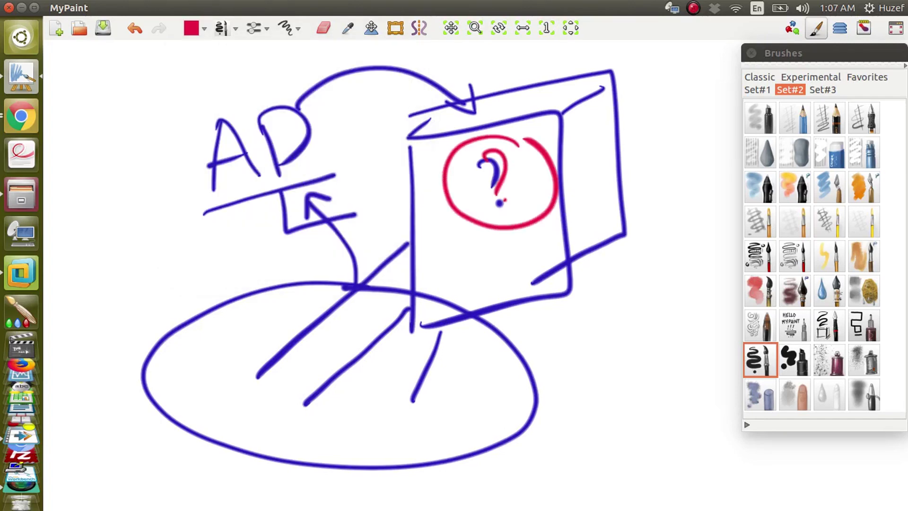
# Step: Clear the canvas and write a large red 17 enclosed in a circle
pyautogui.press('Delete')
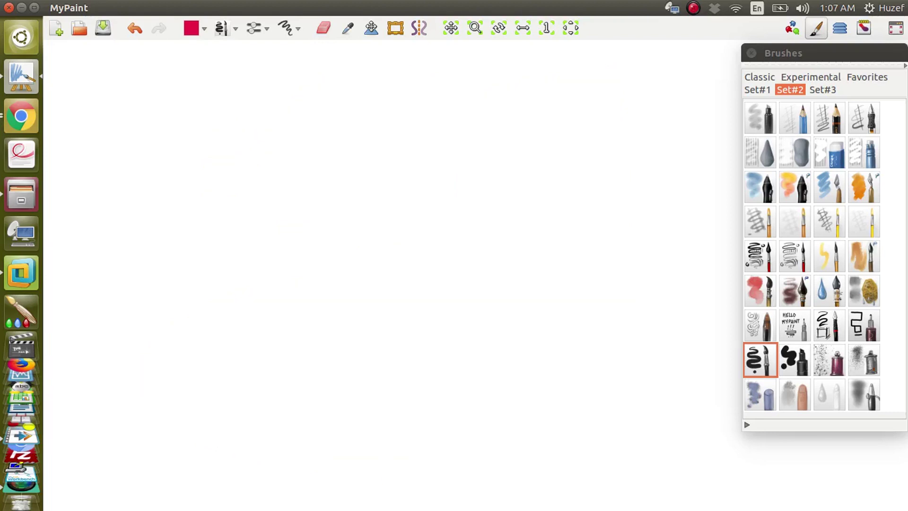
pyautogui.moveTo(338, 171)
pyautogui.mouseDown()
pyautogui.moveTo(350, 241)
pyautogui.moveTo(392, 226)
pyautogui.mouseUp()
pyautogui.moveTo(370, 195); pyautogui.dragTo(407, 178)
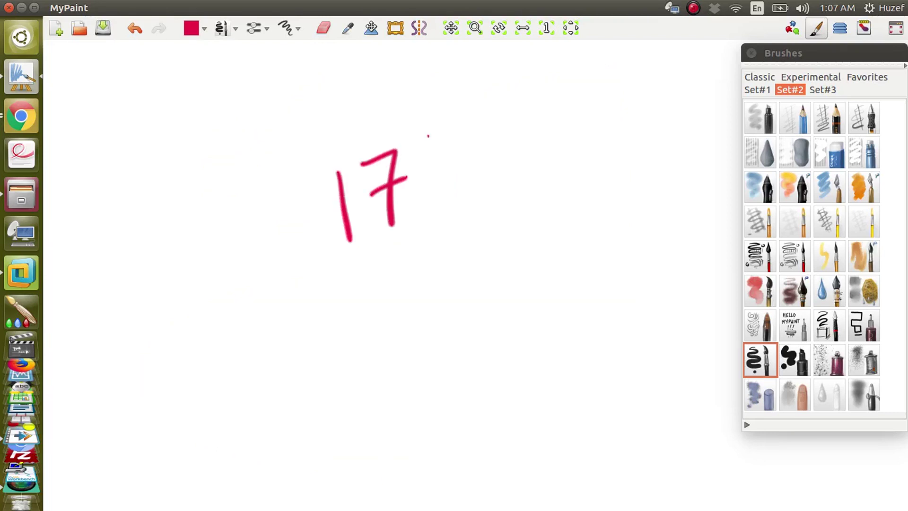
pyautogui.moveTo(429, 136); pyautogui.dragTo(458, 275)
pyautogui.moveTo(398, 120); pyautogui.dragTo(457, 277)
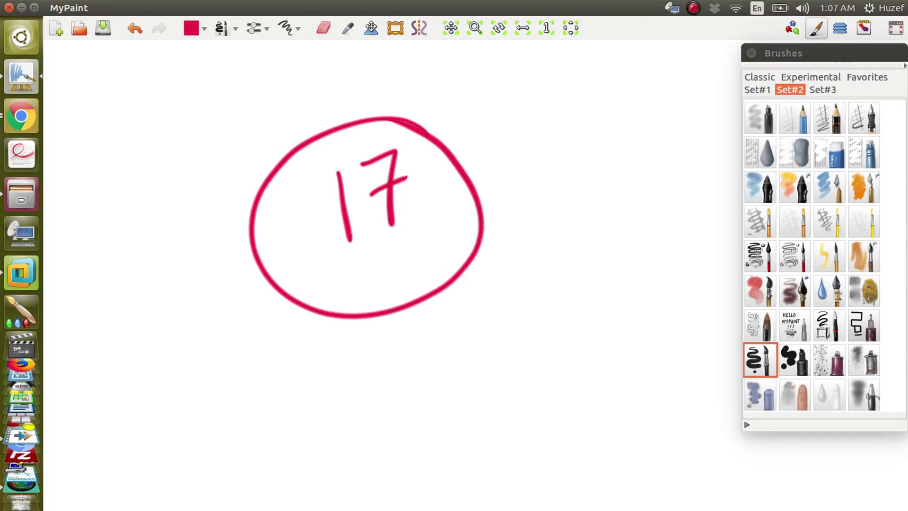
# Step: Write AD in red just below the circle and frame it with a rectangle
pyautogui.moveTo(390, 325)
pyautogui.mouseDown()
pyautogui.moveTo(386, 373)
pyautogui.moveTo(411, 357)
pyautogui.mouseUp()
pyautogui.moveTo(387, 361); pyautogui.dragTo(422, 352)
pyautogui.moveTo(415, 326); pyautogui.dragTo(426, 352)
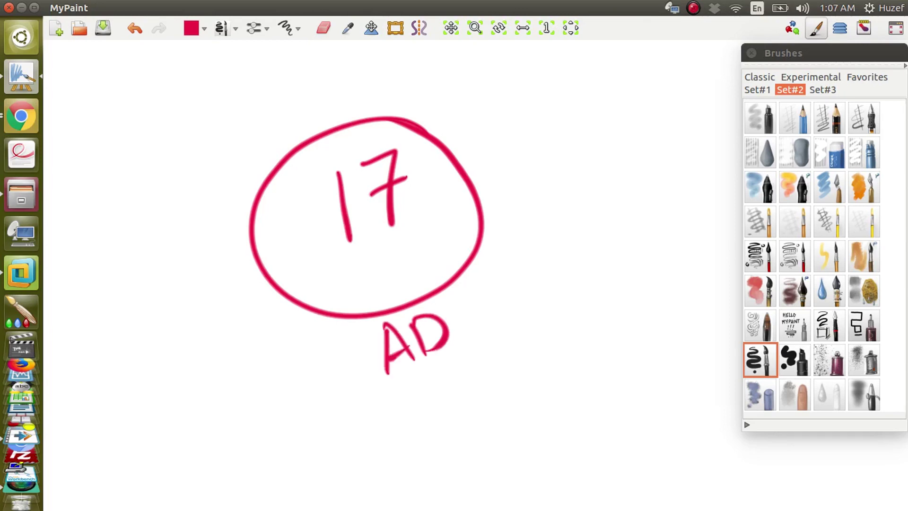
pyautogui.moveTo(357, 400)
pyautogui.mouseDown()
pyautogui.moveTo(418, 376)
pyautogui.moveTo(350, 320)
pyautogui.moveTo(361, 395)
pyautogui.mouseUp()
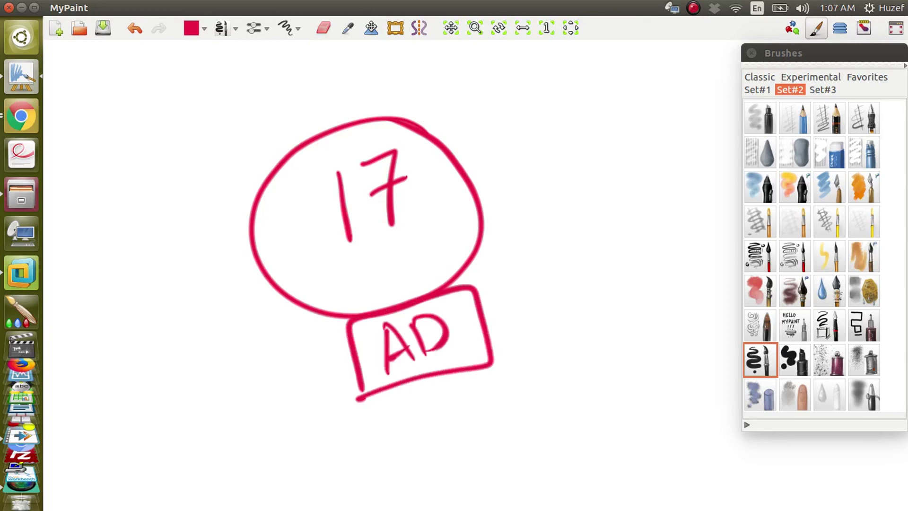
# Step: Draw ten short red strokes radiating around the upper side of the AD rectangle
pyautogui.moveTo(273, 337); pyautogui.dragTo(334, 355)
pyautogui.moveTo(308, 301); pyautogui.dragTo(337, 330)
pyautogui.moveTo(337, 290); pyautogui.dragTo(350, 313)
pyautogui.moveTo(368, 274); pyautogui.dragTo(372, 305)
pyautogui.moveTo(398, 261)
pyautogui.mouseDown()
pyautogui.moveTo(400, 297)
pyautogui.moveTo(422, 292)
pyautogui.mouseUp()
pyautogui.moveTo(455, 242); pyautogui.dragTo(458, 277)
pyautogui.moveTo(484, 242)
pyautogui.mouseDown()
pyautogui.moveTo(492, 235)
pyautogui.moveTo(484, 279)
pyautogui.mouseUp()
pyautogui.moveTo(514, 256); pyautogui.dragTo(500, 294)
pyautogui.moveTo(543, 270)
pyautogui.mouseDown()
pyautogui.moveTo(561, 265)
pyautogui.moveTo(514, 316)
pyautogui.mouseUp()
pyautogui.moveTo(559, 306); pyautogui.dragTo(524, 344)
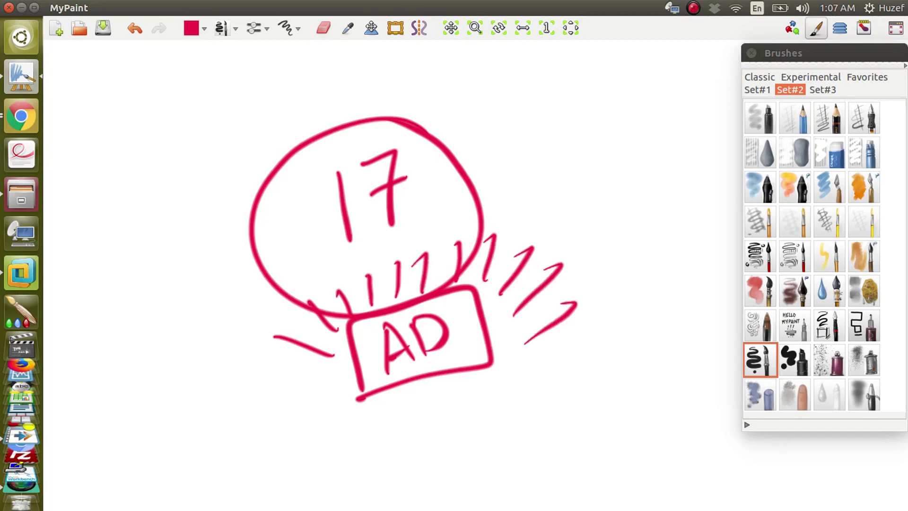
# Step: Reselect the ink brush from brush Set#2 and clear the canvas
pyautogui.press('1')
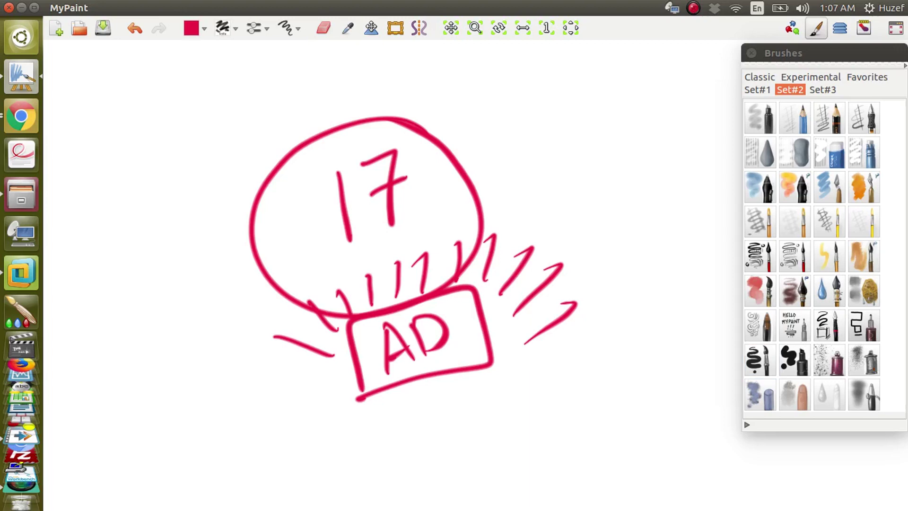
pyautogui.click(761, 360)
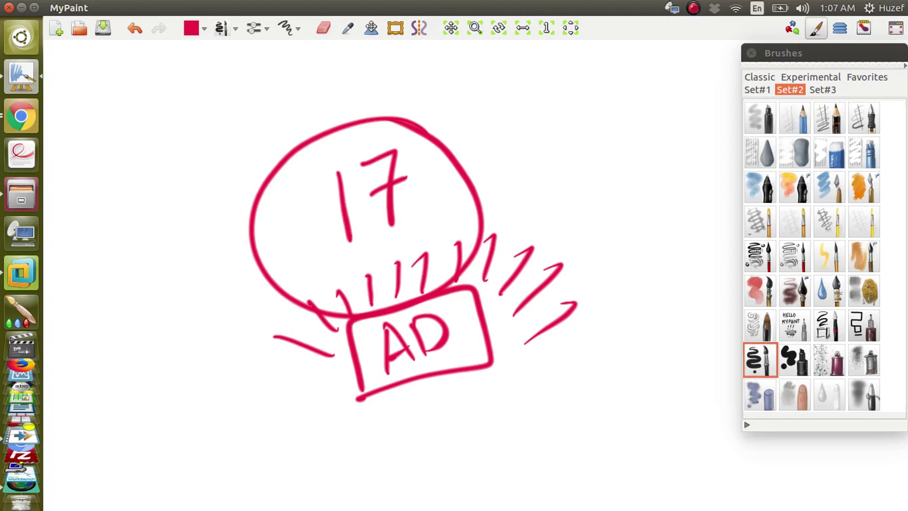
pyautogui.press('Delete')
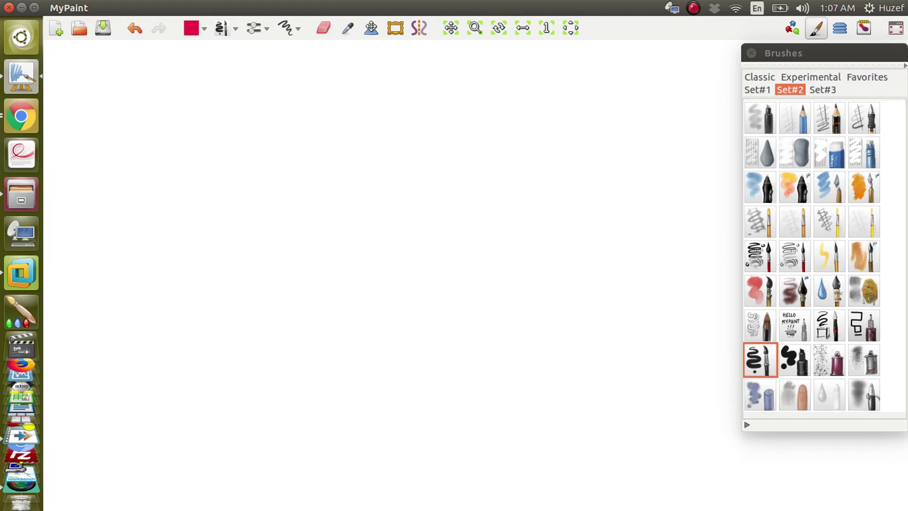
# Step: Switch to the interview questions document in Chrome and highlight the words of item 1, AD Users and Computers, ending on Computers
pyautogui.click(21, 116)
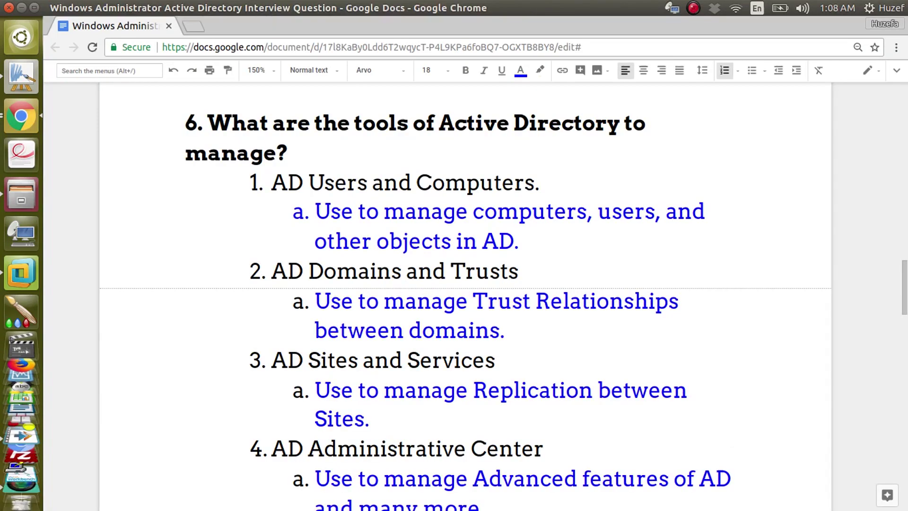
pyautogui.moveTo(272, 183); pyautogui.dragTo(358, 184)
pyautogui.click(416, 184)
pyautogui.moveTo(416, 182); pyautogui.dragTo(534, 182)
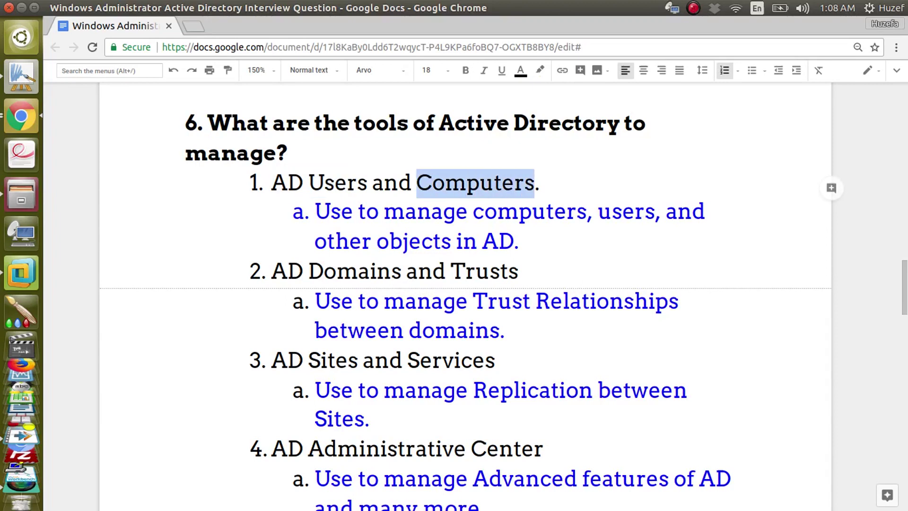
# Step: Switch to the VMware virtual machine and open Active Directory Users and Computers for server PS1, repositioning its window
pyautogui.hotkey('alt', 'Tab')
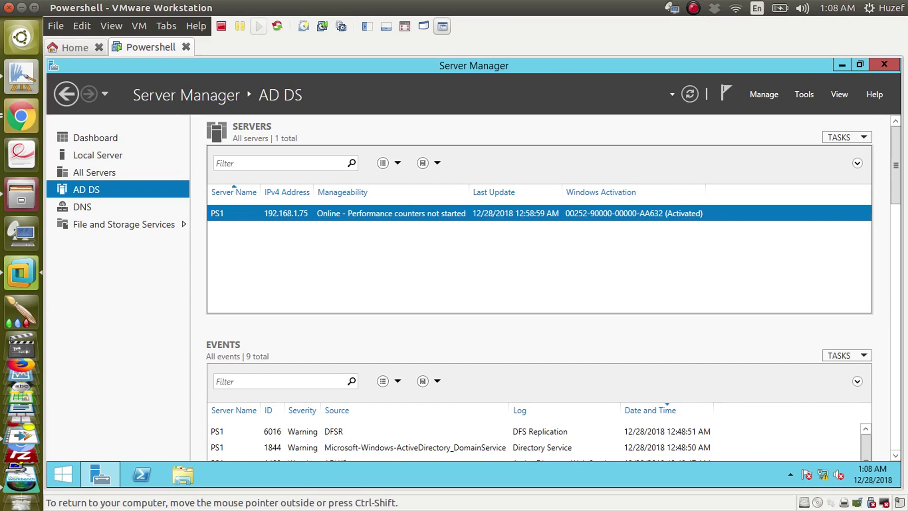
pyautogui.rightClick(368, 215)
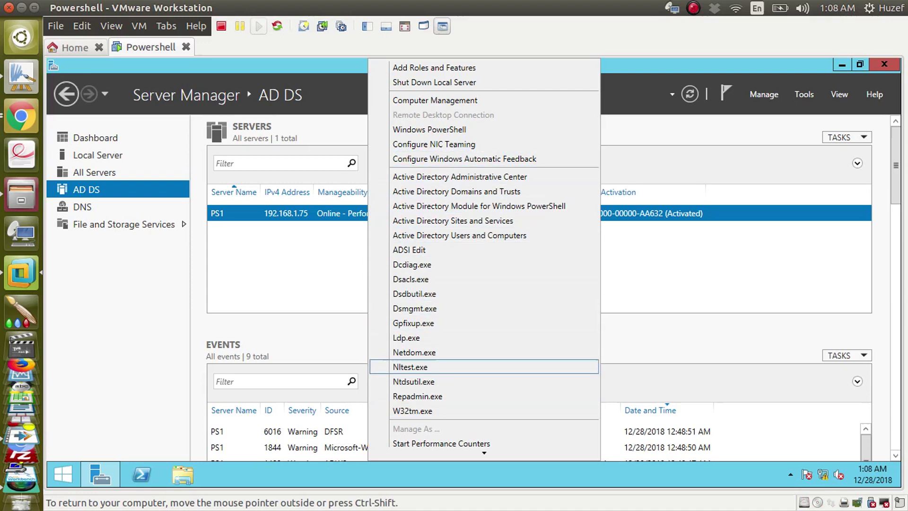
pyautogui.click(459, 235)
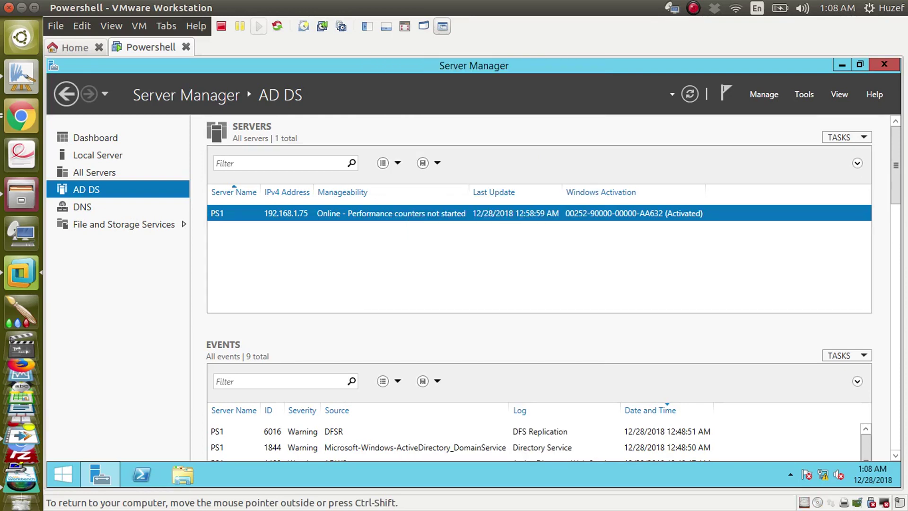
pyautogui.moveTo(436, 114); pyautogui.dragTo(509, 104)
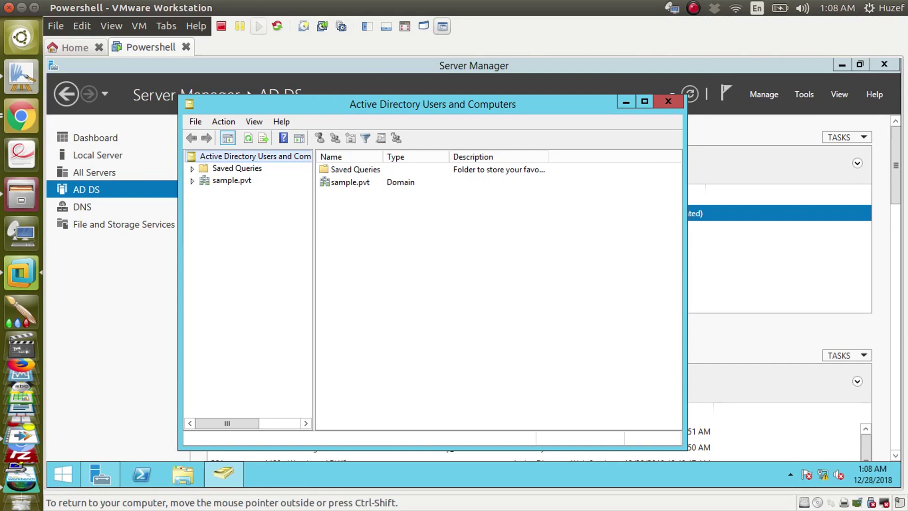
# Step: Expand the sample.pvt domain and show the contents of its Users container
pyautogui.click(192, 181)
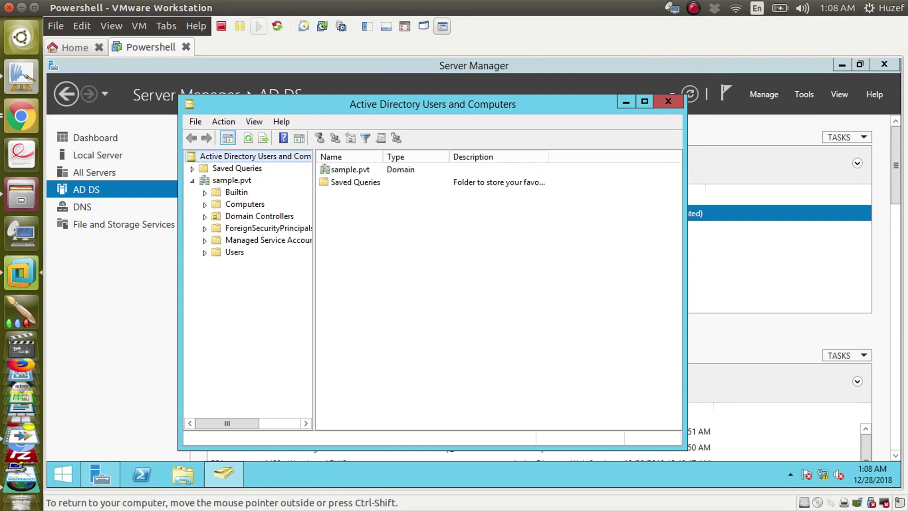
pyautogui.click(232, 180)
pyautogui.click(234, 252)
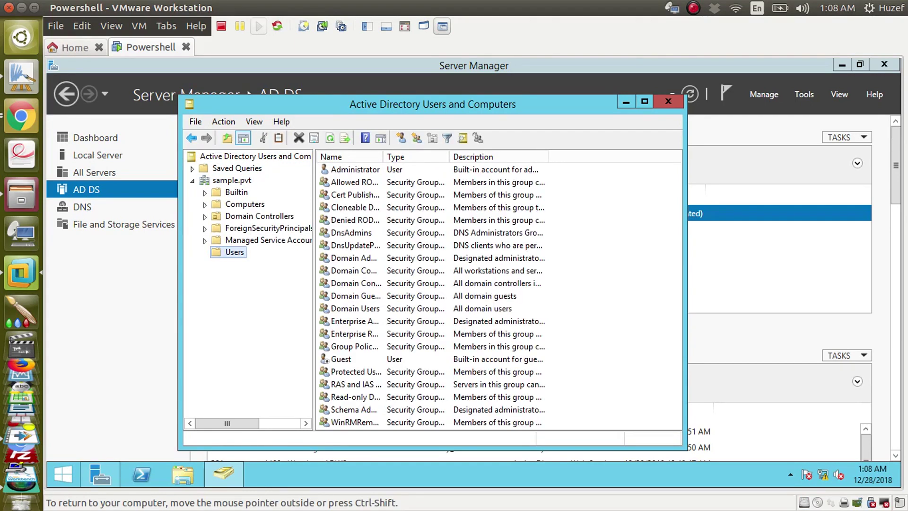
# Step: View the types of new objects that can be created in the Users container without creating one
pyautogui.rightClick(237, 252)
pyautogui.moveTo(284, 292)
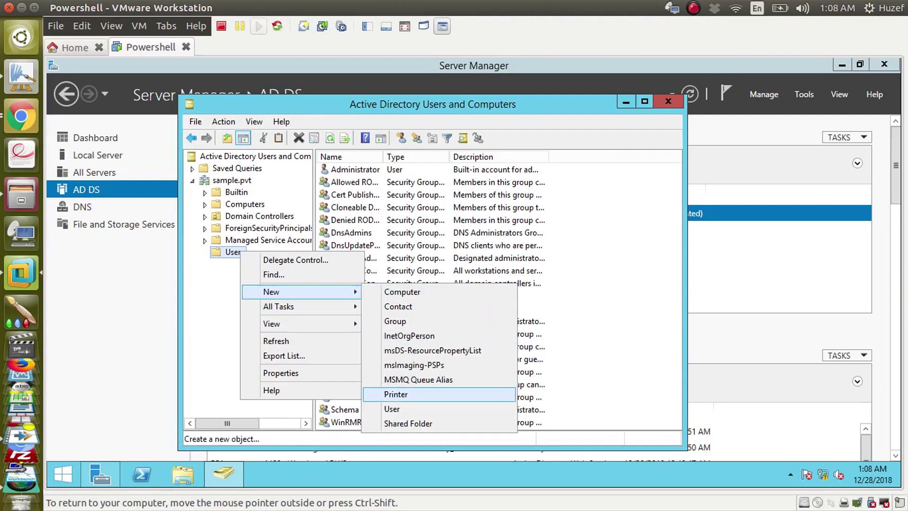
pyautogui.click(218, 331)
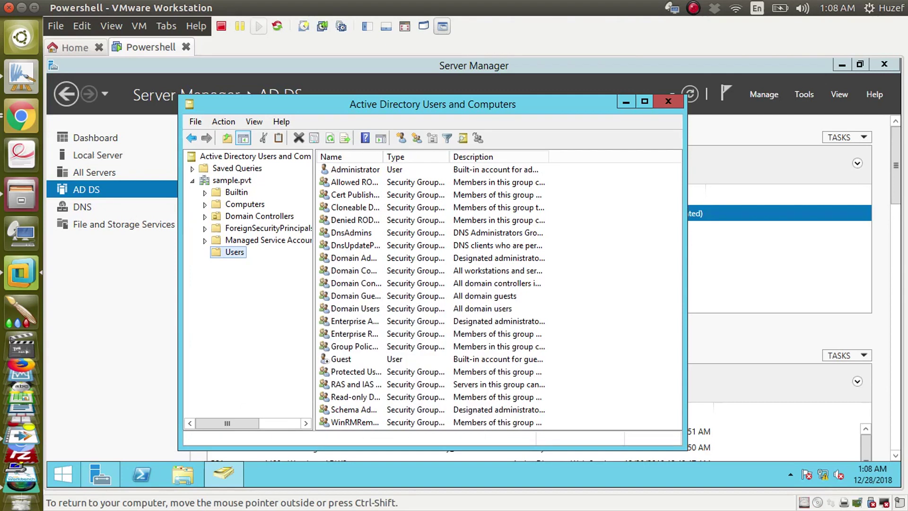
# Step: Select the Administrator account in the Users container
pyautogui.click(356, 169)
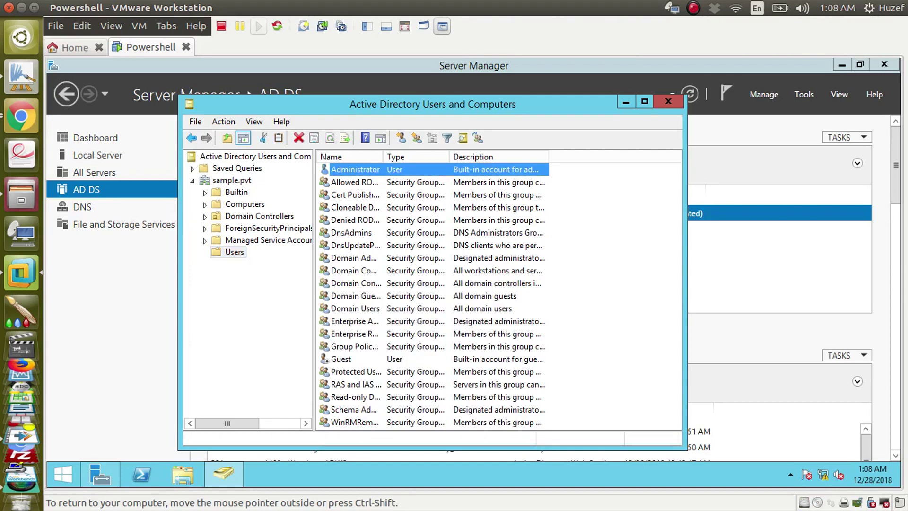
pyautogui.click(355, 246)
pyautogui.click(235, 252)
pyautogui.click(355, 169)
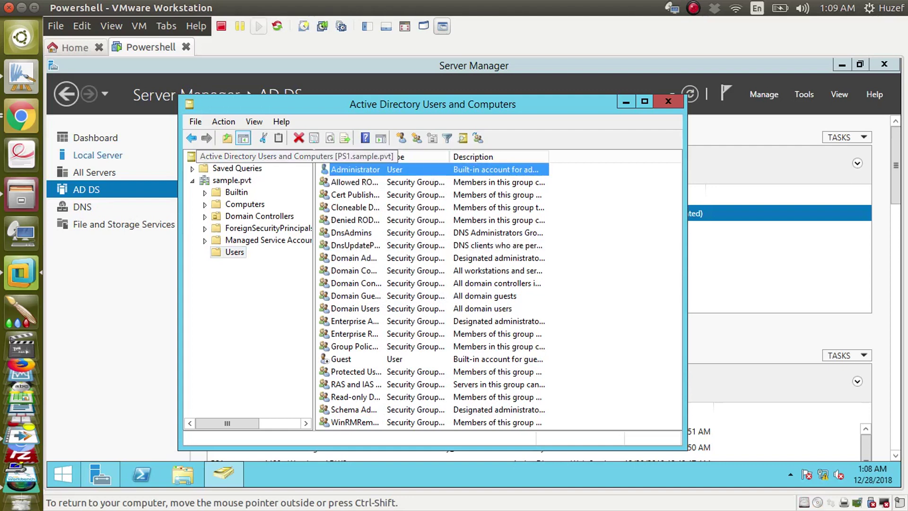
# Step: Return to the document in Chrome and highlight the description of AD Users and Computers, then the item 2 text Domains and Trusts
pyautogui.click(21, 116)
pyautogui.moveTo(314, 211); pyautogui.dragTo(519, 241)
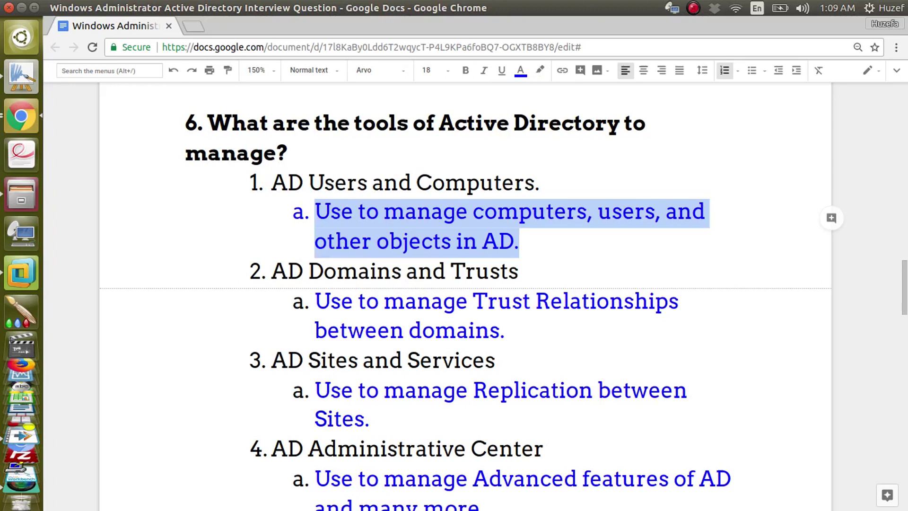
pyautogui.press('Right')
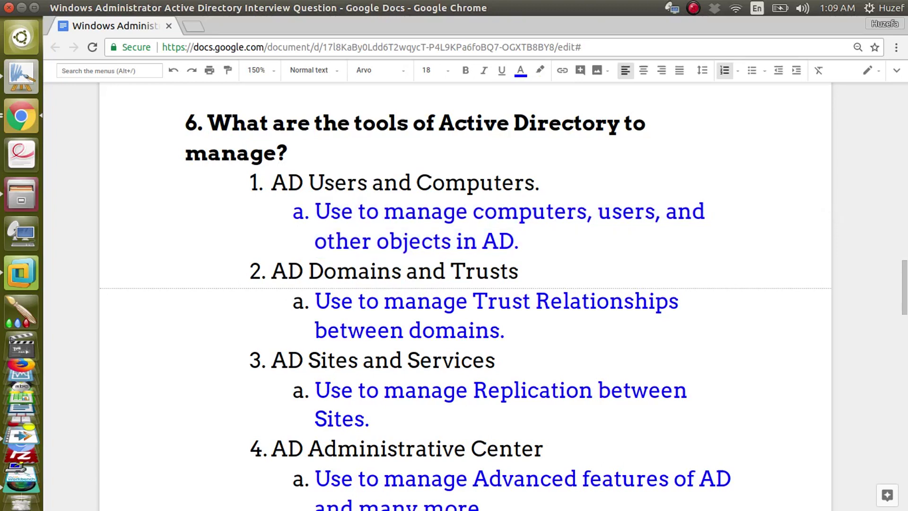
pyautogui.moveTo(308, 271); pyautogui.dragTo(530, 272)
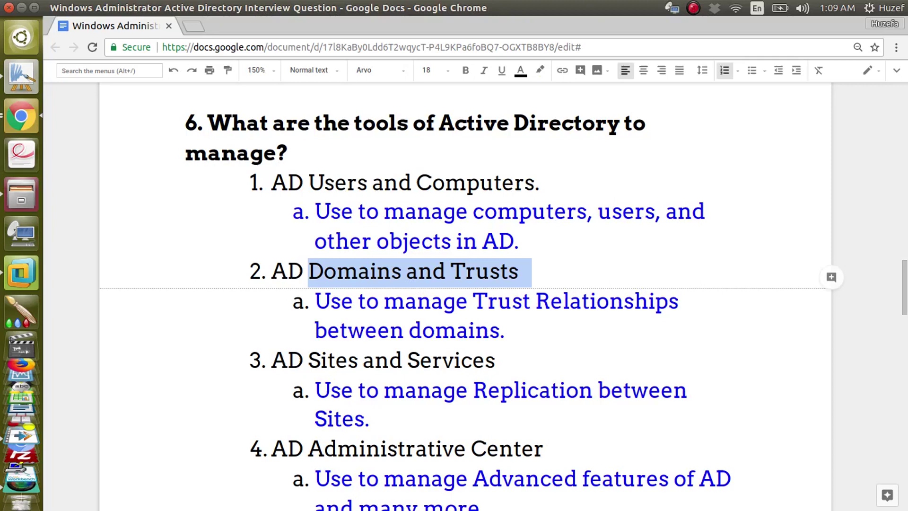
# Step: Switch to MyPaint and draw a large red rectangle across the canvas
pyautogui.click(21, 77)
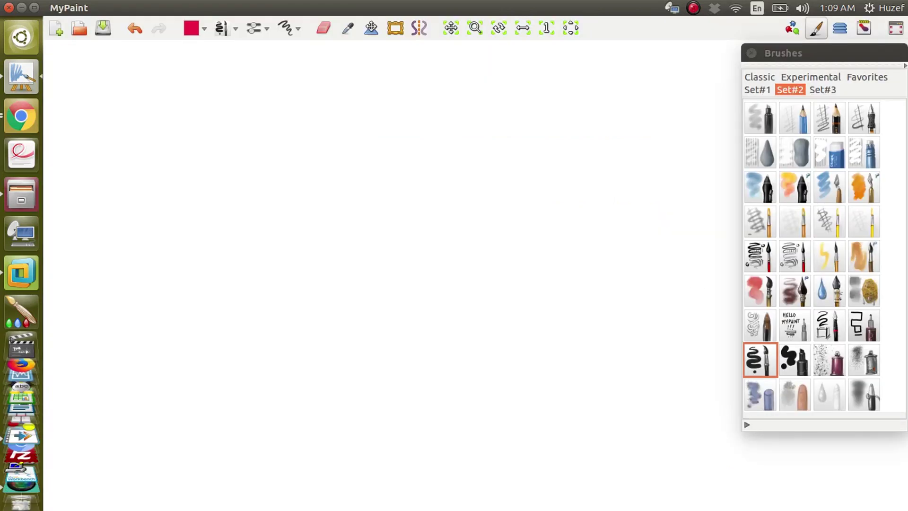
pyautogui.moveTo(191, 85); pyautogui.dragTo(183, 383)
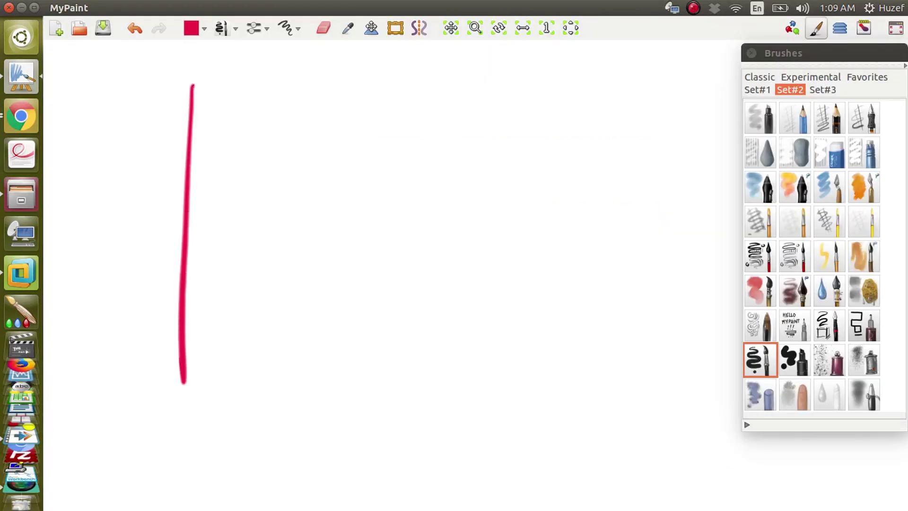
pyautogui.moveTo(192, 85)
pyautogui.mouseDown()
pyautogui.moveTo(653, 89)
pyautogui.moveTo(427, 374)
pyautogui.moveTo(178, 365)
pyautogui.mouseUp()
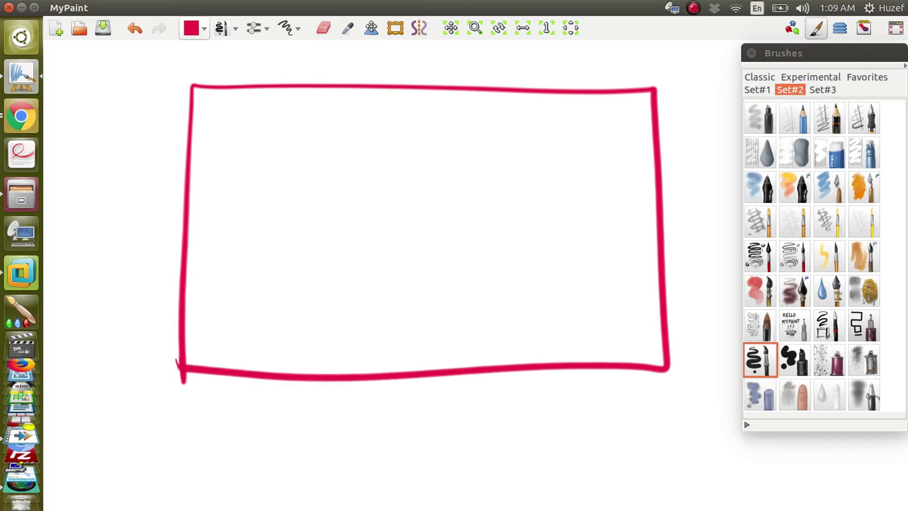
# Step: Draw four blue triangles inside the red rectangle, arranged in two rows of two
pyautogui.click(192, 28)
pyautogui.click(258, 235)
pyautogui.moveTo(241, 114); pyautogui.dragTo(217, 194)
pyautogui.moveTo(242, 111); pyautogui.dragTo(278, 176)
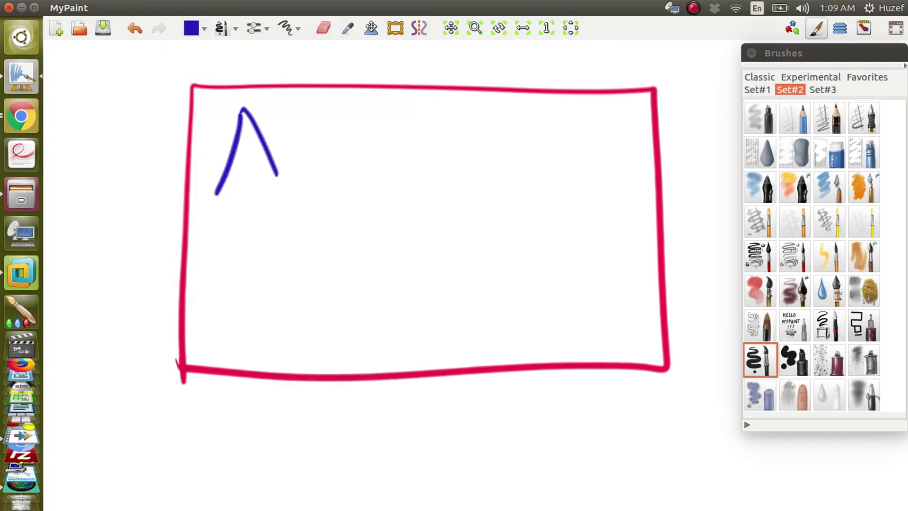
pyautogui.moveTo(214, 183); pyautogui.dragTo(278, 176)
pyautogui.moveTo(278, 226); pyautogui.dragTo(255, 294)
pyautogui.moveTo(274, 217); pyautogui.dragTo(313, 277)
pyautogui.moveTo(258, 290); pyautogui.dragTo(324, 282)
pyautogui.moveTo(425, 114); pyautogui.dragTo(395, 189)
pyautogui.moveTo(425, 113); pyautogui.dragTo(462, 176)
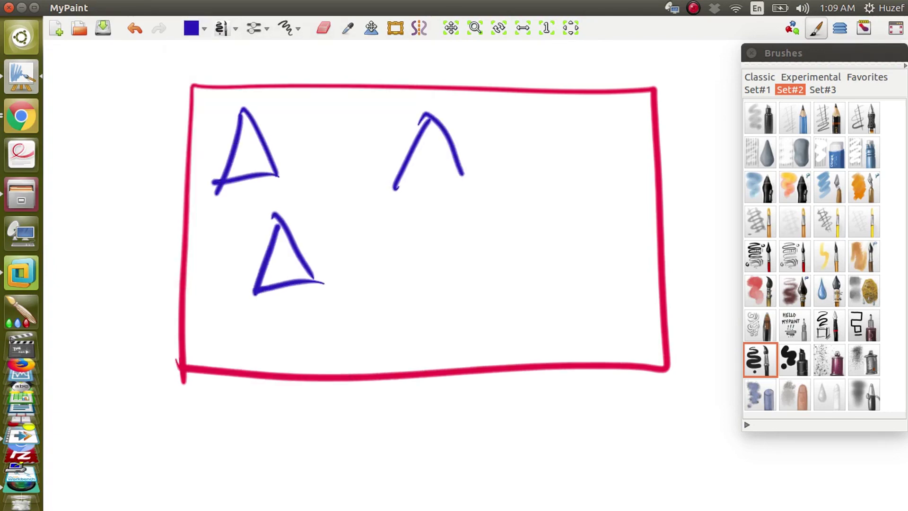
pyautogui.moveTo(394, 190); pyautogui.dragTo(478, 175)
pyautogui.moveTo(477, 231); pyautogui.dragTo(442, 299)
pyautogui.moveTo(466, 222); pyautogui.dragTo(515, 286)
pyautogui.moveTo(429, 300); pyautogui.dragTo(523, 274)
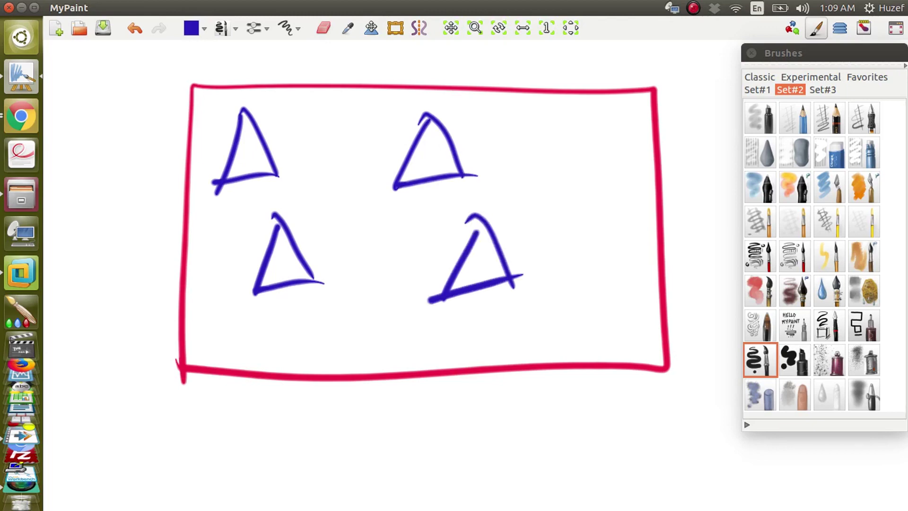
# Step: Draw black curves linking the two lower triangles and the two upper triangles
pyautogui.click(192, 28)
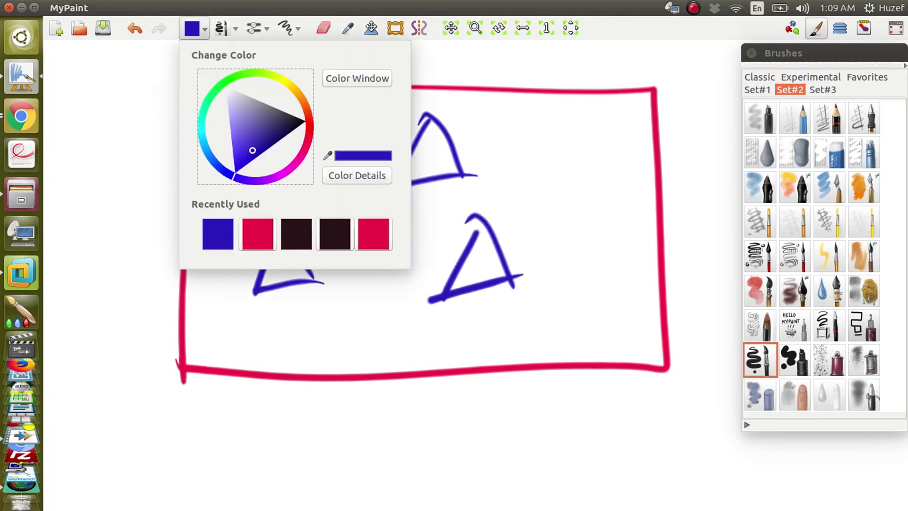
pyautogui.click(334, 234)
pyautogui.moveTo(298, 248); pyautogui.dragTo(444, 290)
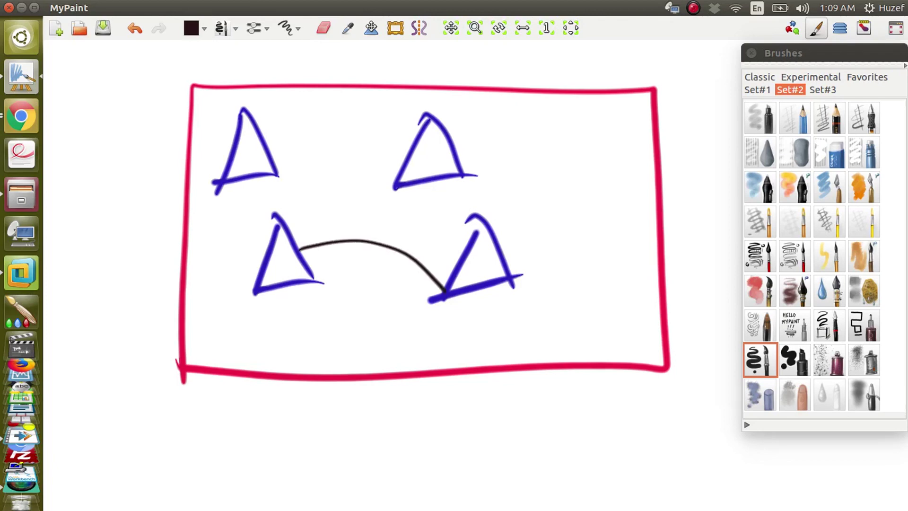
pyautogui.moveTo(279, 135); pyautogui.dragTo(403, 159)
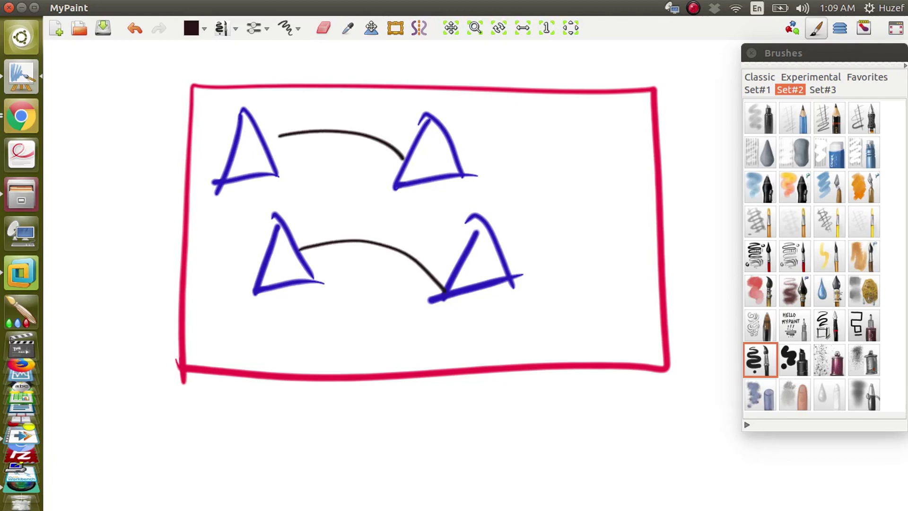
# Step: Write the black labels E, F, P and T around the triangles and draw a large ellipse around all four
pyautogui.moveTo(322, 105)
pyautogui.mouseDown()
pyautogui.moveTo(329, 122)
pyautogui.moveTo(325, 110)
pyautogui.mouseUp()
pyautogui.moveTo(370, 79)
pyautogui.mouseDown()
pyautogui.moveTo(375, 100)
pyautogui.moveTo(388, 69)
pyautogui.mouseUp()
pyautogui.moveTo(375, 90); pyautogui.dragTo(392, 82)
pyautogui.moveTo(220, 208)
pyautogui.mouseDown()
pyautogui.moveTo(230, 234)
pyautogui.moveTo(222, 218)
pyautogui.mouseUp()
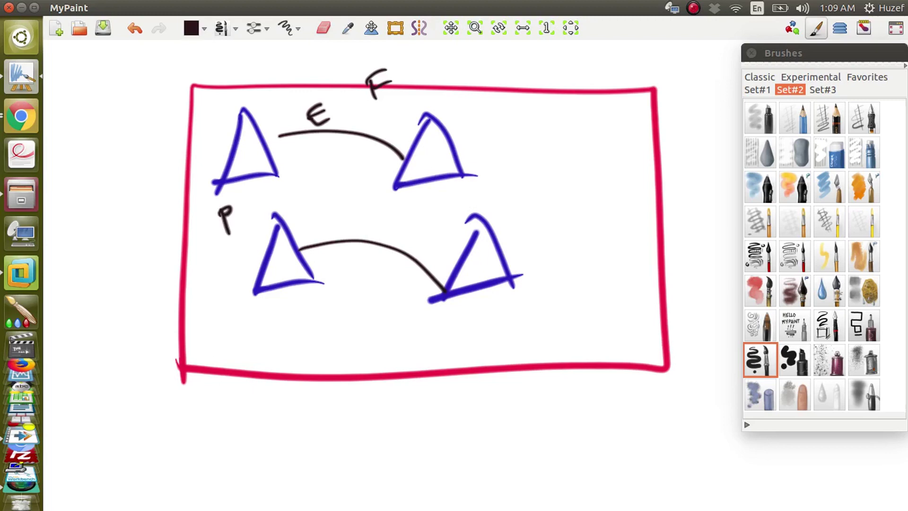
pyautogui.moveTo(344, 201)
pyautogui.mouseDown()
pyautogui.moveTo(350, 221)
pyautogui.moveTo(356, 193)
pyautogui.mouseUp()
pyautogui.moveTo(445, 107)
pyautogui.mouseDown()
pyautogui.moveTo(171, 173)
pyautogui.moveTo(525, 222)
pyautogui.moveTo(402, 94)
pyautogui.mouseUp()
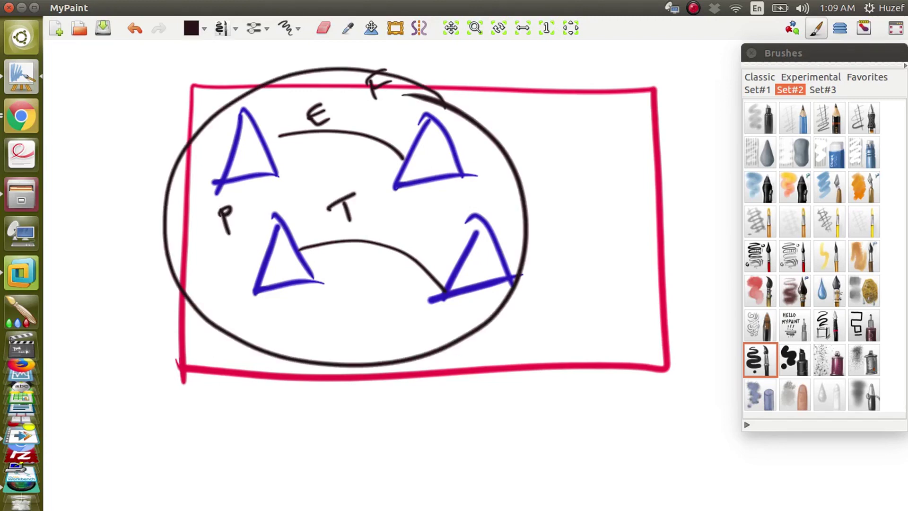
# Step: Switch to the VMware virtual machine, minimize Active Directory Users and Computers and open Active Directory Domains and Trusts for server PS1
pyautogui.click(21, 116)
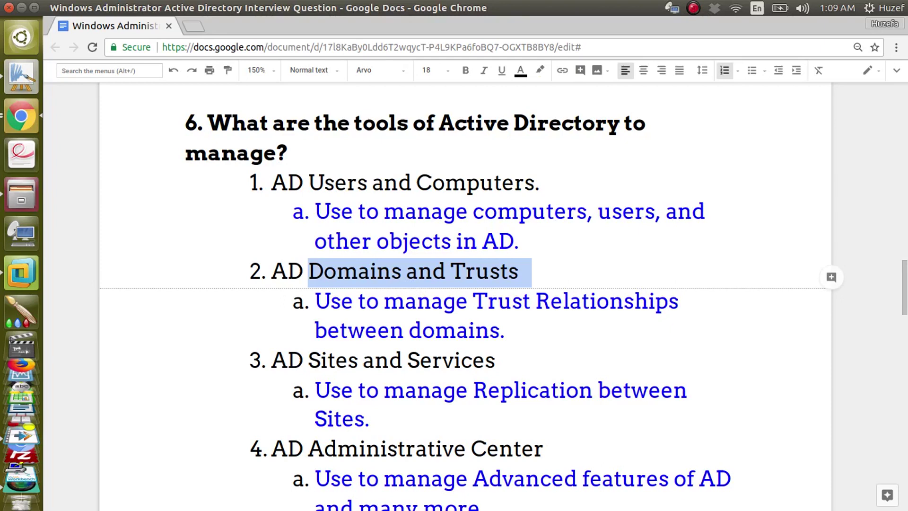
pyautogui.hotkey('alt', 'Tab')
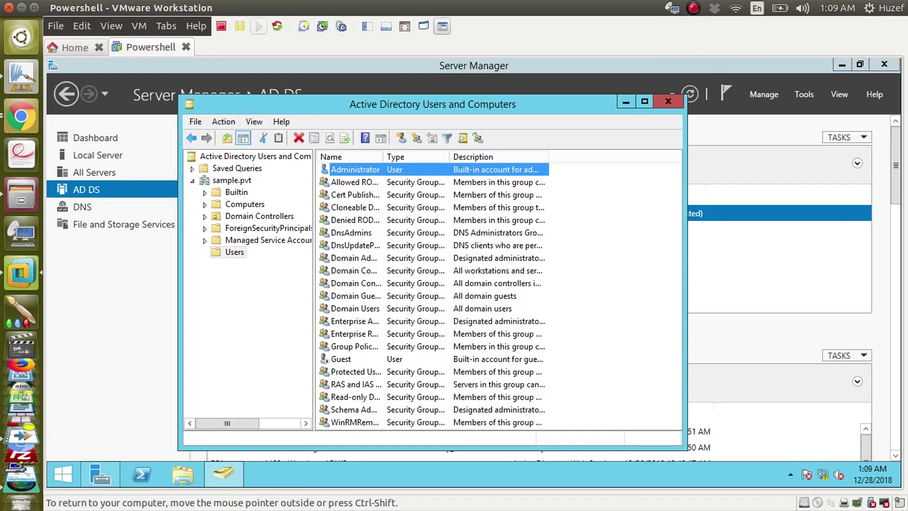
pyautogui.click(626, 101)
pyautogui.rightClick(331, 214)
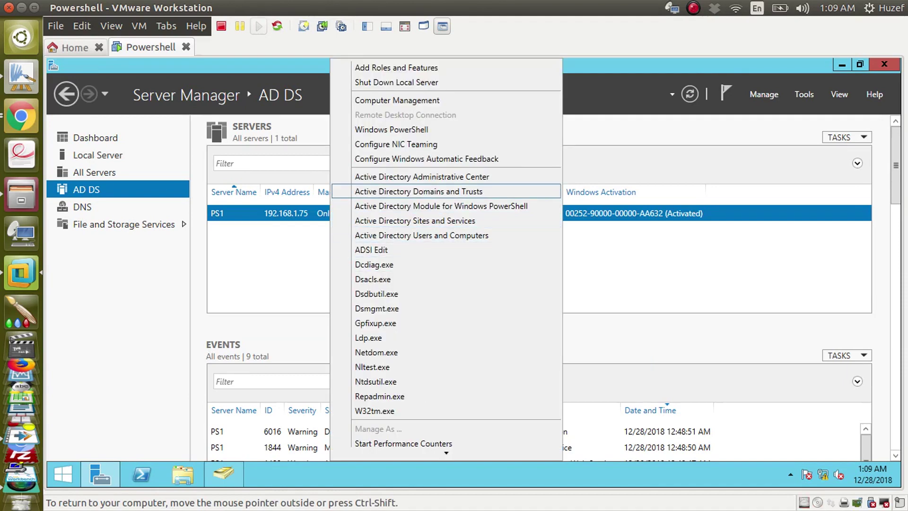
pyautogui.click(419, 191)
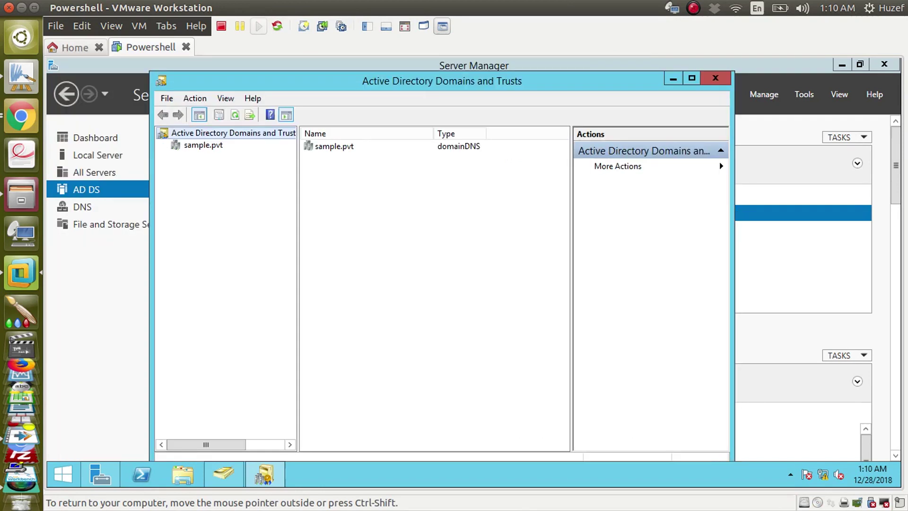
# Step: View the trusts in the properties of the sample.pvt domain
pyautogui.press('Down')
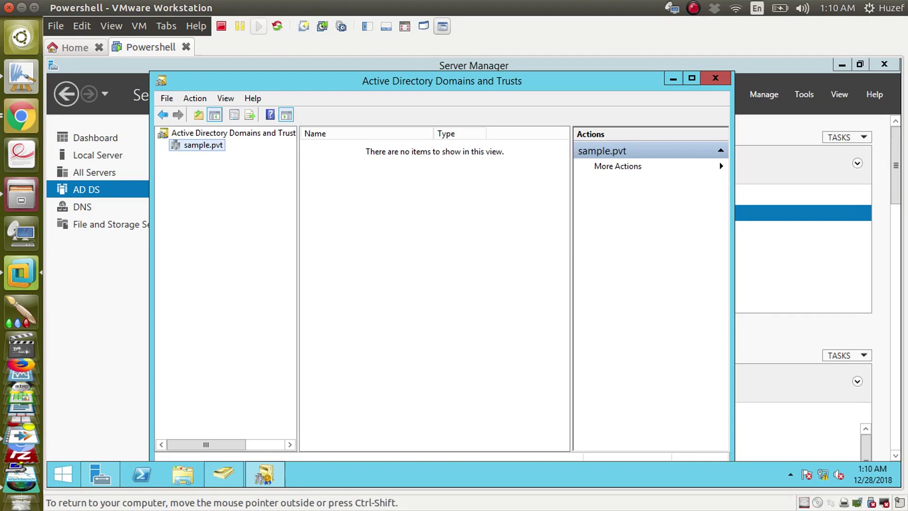
pyautogui.rightClick(202, 145)
pyautogui.click(243, 221)
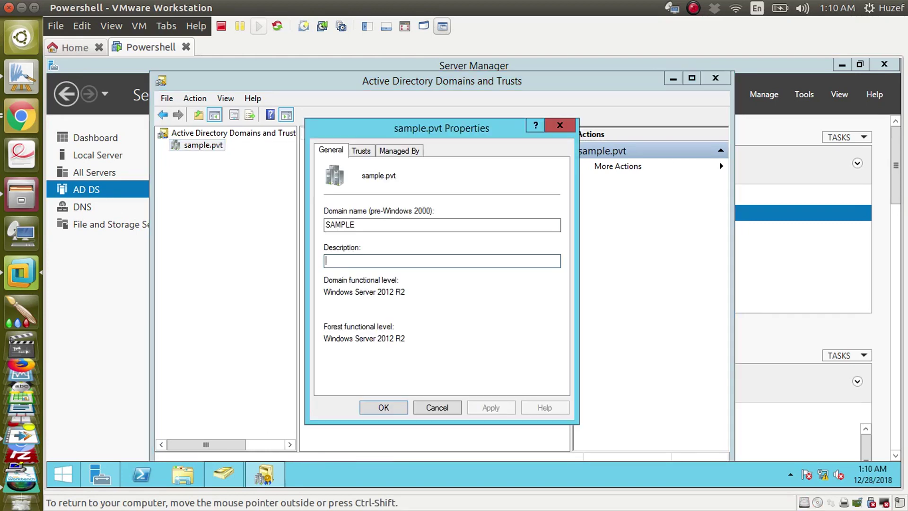
pyautogui.hotkey('ctrl', 'Tab')
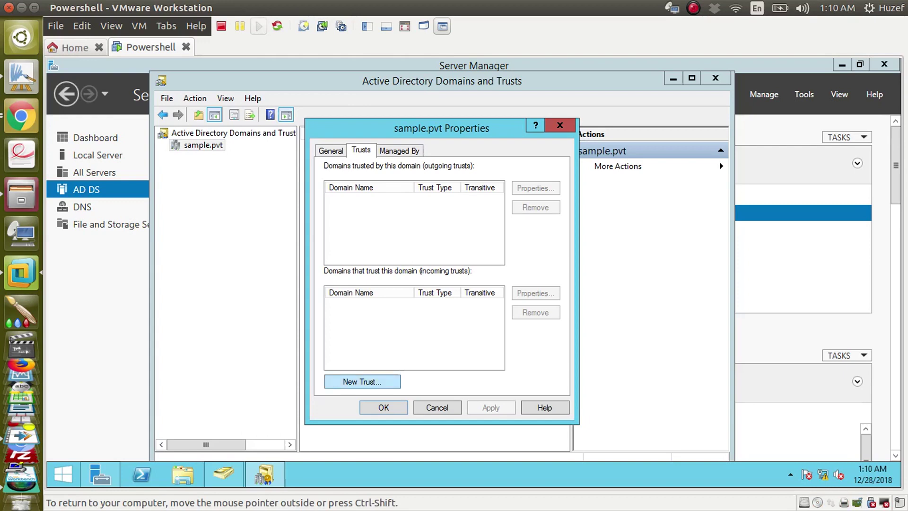
# Step: View the Trust Name page of the New Trust Wizard, then cancel the wizard and the domain properties
pyautogui.click(362, 382)
pyautogui.press('Return')
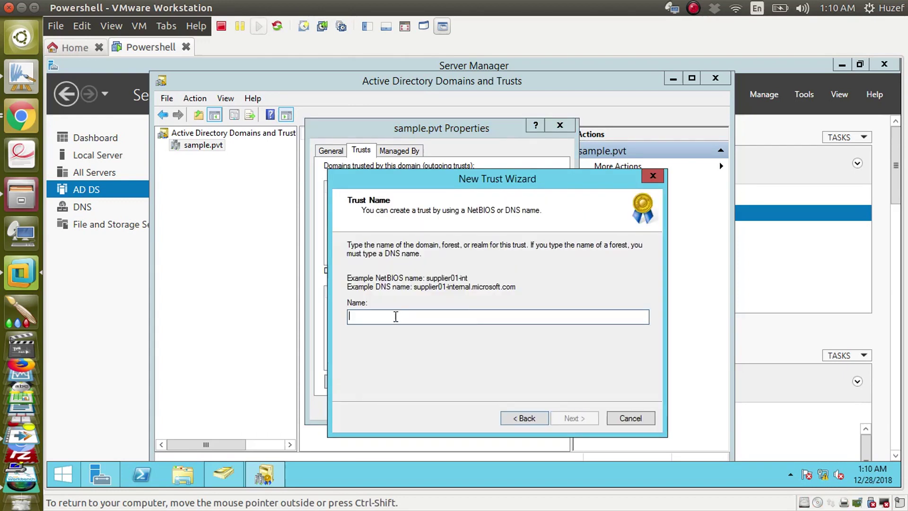
pyautogui.press('Escape')
pyautogui.press('Escape')
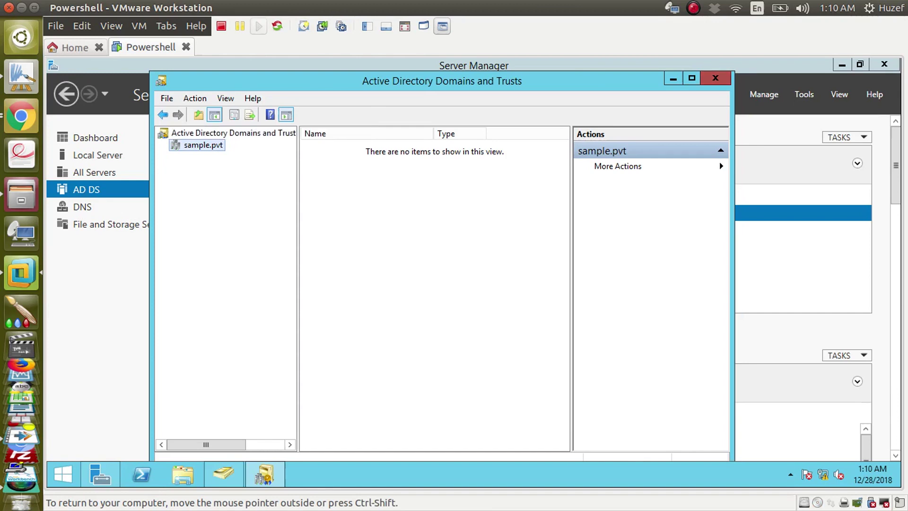
# Step: Close Active Directory Domains and Trusts, then highlight the item 3 text AD Sites and Services in the Chrome document
pyautogui.click(715, 78)
pyautogui.click(21, 117)
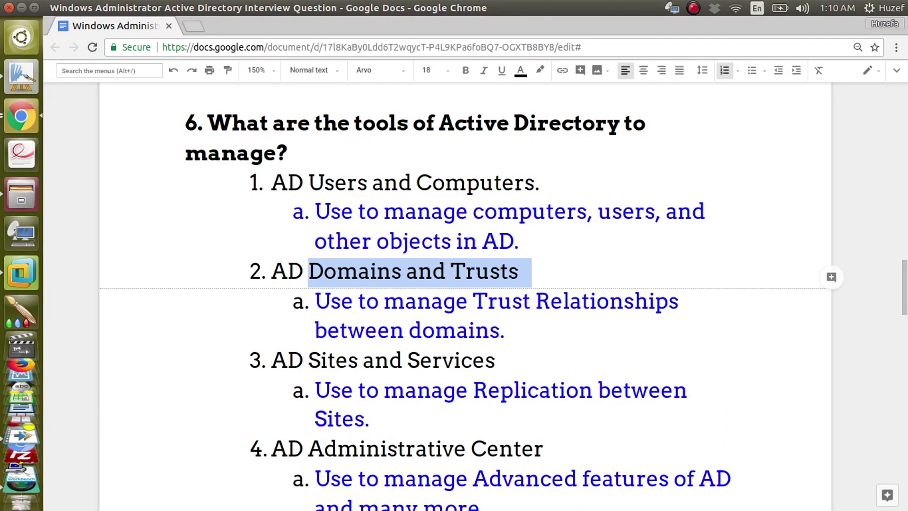
pyautogui.moveTo(272, 362); pyautogui.dragTo(496, 361)
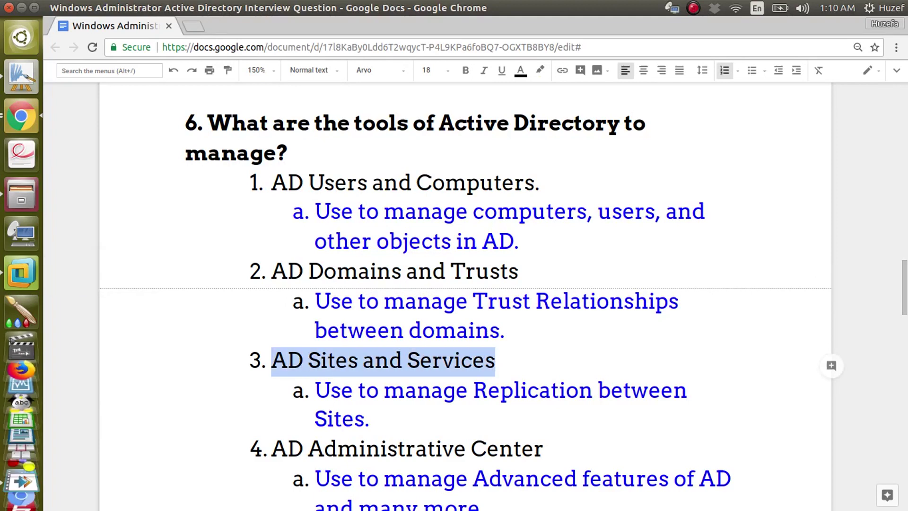
# Step: Return to the VMware virtual machine and open Active Directory Sites and Services for server PS1
pyautogui.click(21, 272)
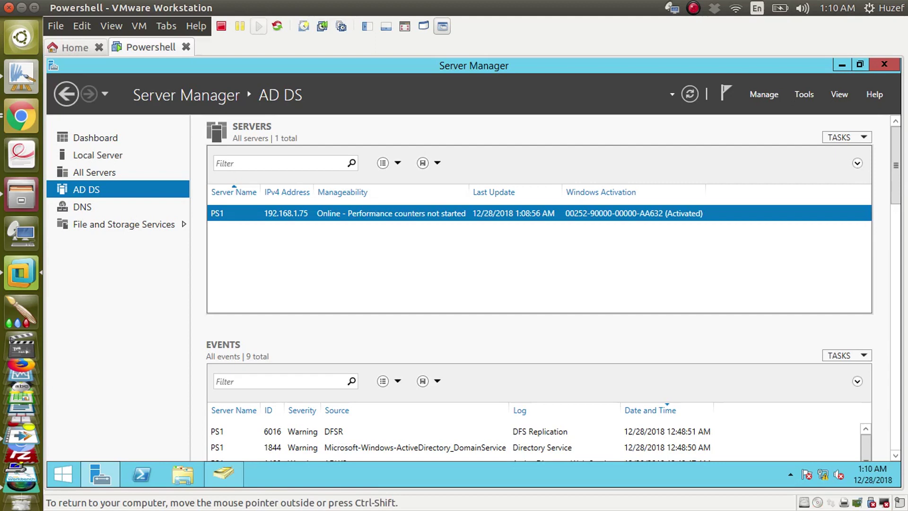
pyautogui.rightClick(297, 213)
pyautogui.click(349, 220)
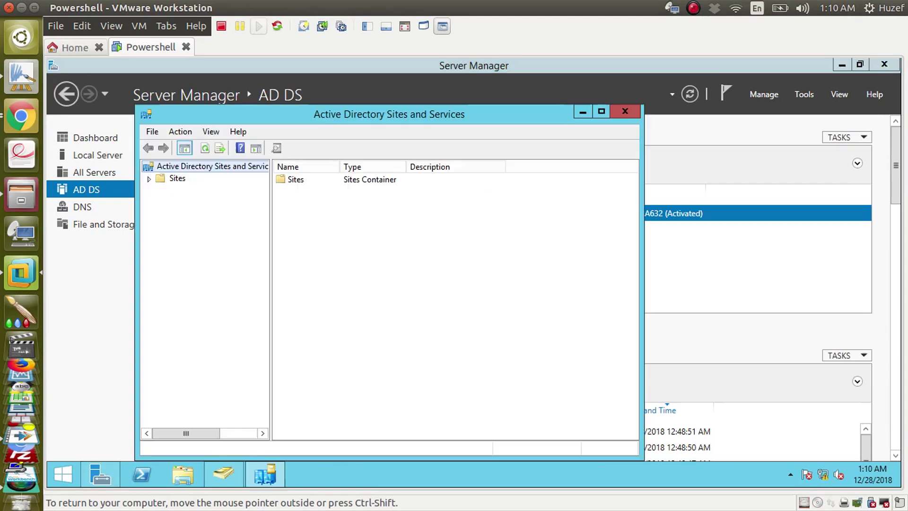
# Step: Expand the servers of Default-First-Site-Name down to PS1 and select its NTDS Settings
pyautogui.click(149, 179)
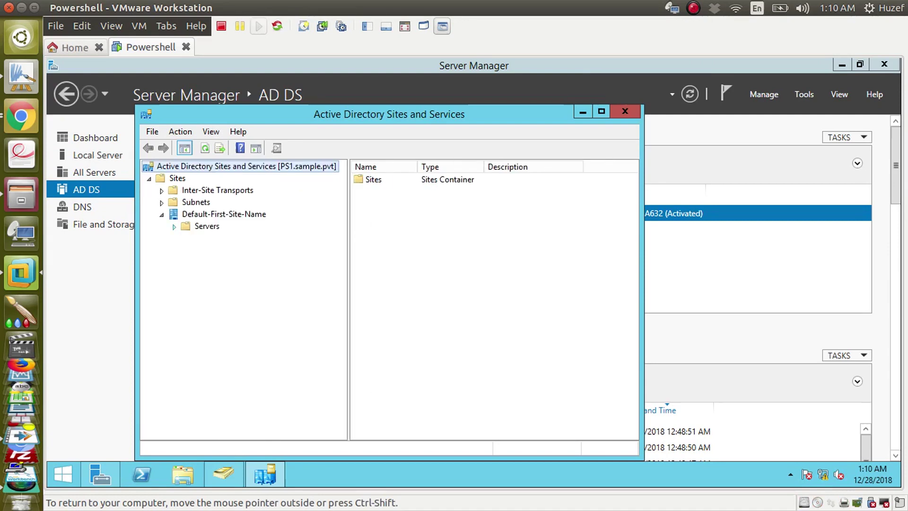
pyautogui.click(174, 227)
pyautogui.doubleClick(213, 239)
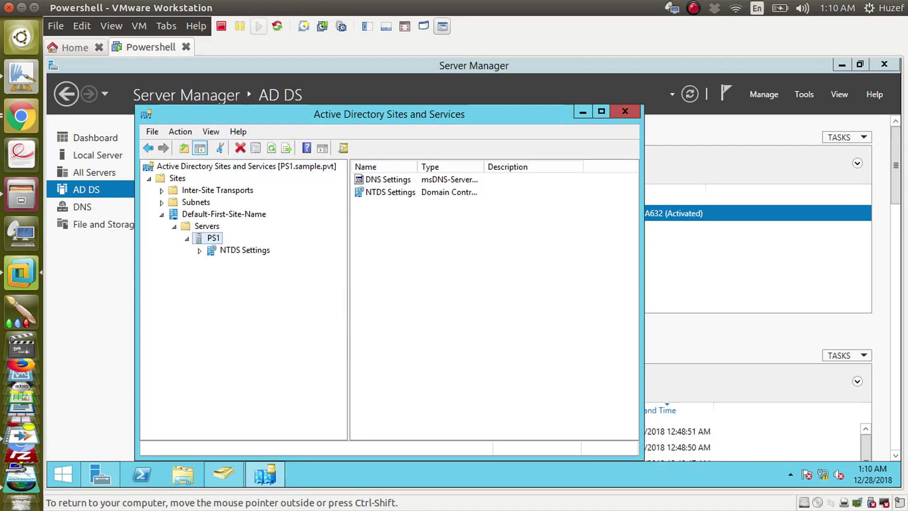
pyautogui.click(244, 250)
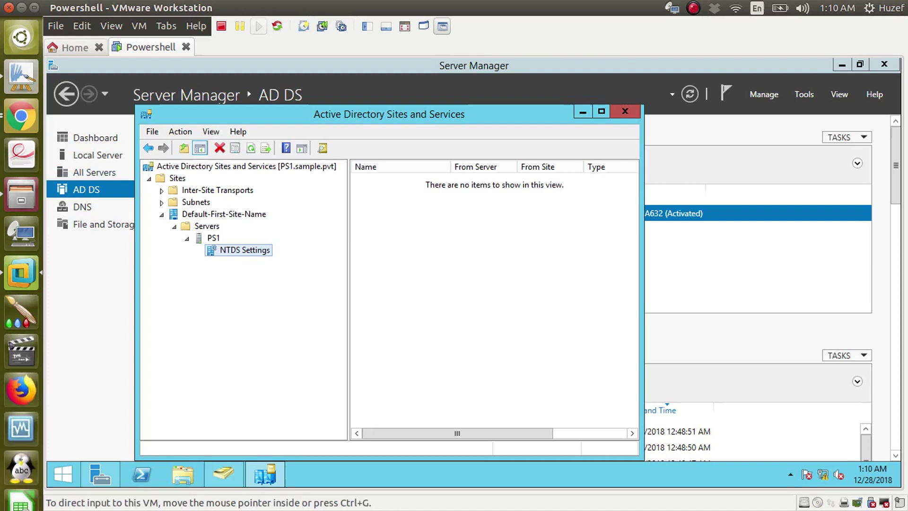
# Step: Switch to MyPaint, circle the upper-left triangle and sketch small boxes outside the rectangle with lines linking them to both left triangles
pyautogui.click(21, 77)
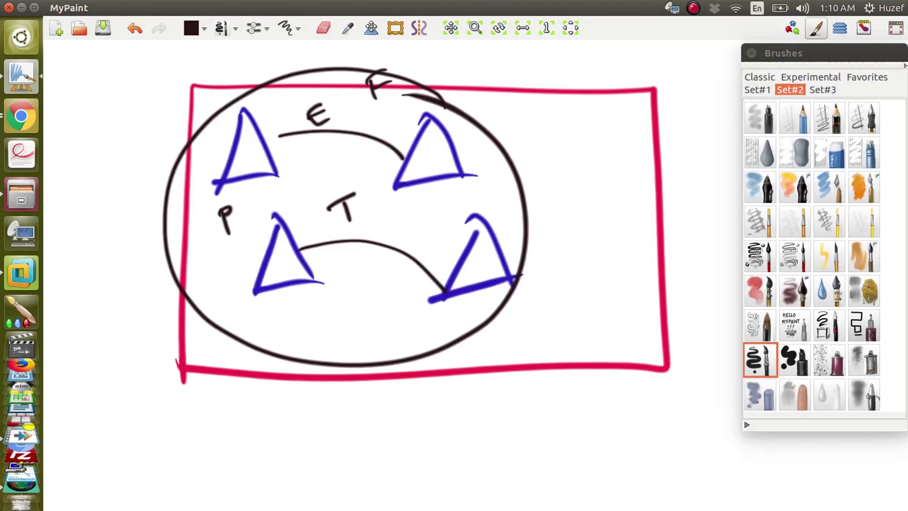
pyautogui.moveTo(259, 103)
pyautogui.mouseDown()
pyautogui.moveTo(248, 97)
pyautogui.moveTo(308, 145)
pyautogui.moveTo(238, 100)
pyautogui.mouseUp()
pyautogui.moveTo(241, 137)
pyautogui.mouseDown()
pyautogui.moveTo(122, 116)
pyautogui.moveTo(121, 137)
pyautogui.mouseUp()
pyautogui.moveTo(107, 102)
pyautogui.mouseDown()
pyautogui.moveTo(127, 112)
pyautogui.moveTo(123, 134)
pyautogui.mouseUp()
pyautogui.moveTo(140, 115)
pyautogui.mouseDown()
pyautogui.moveTo(145, 91)
pyautogui.moveTo(152, 113)
pyautogui.moveTo(140, 96)
pyautogui.mouseUp()
pyautogui.moveTo(142, 100); pyautogui.dragTo(155, 95)
pyautogui.moveTo(124, 122)
pyautogui.mouseDown()
pyautogui.moveTo(112, 188)
pyautogui.moveTo(283, 272)
pyautogui.mouseUp()
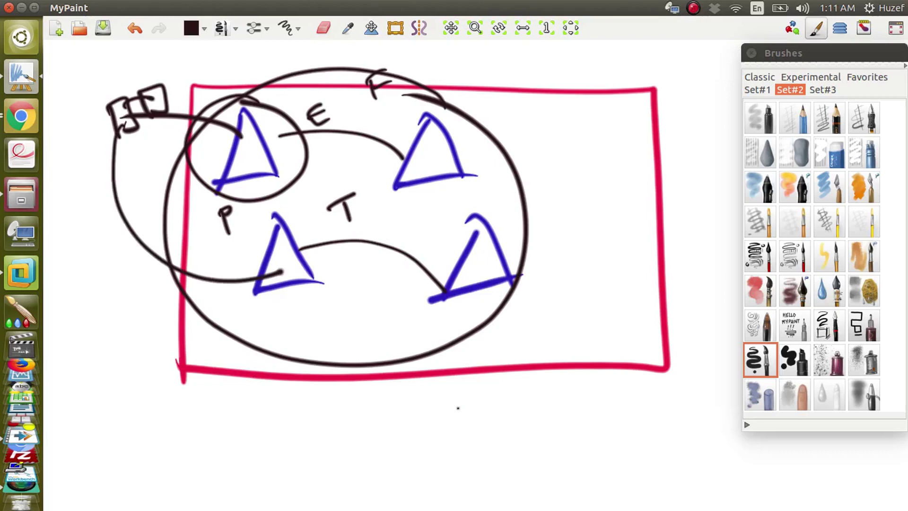
# Step: Extend the E label to Ex and draw a larger black ellipse around the existing one
pyautogui.moveTo(321, 116); pyautogui.dragTo(344, 127)
pyautogui.moveTo(339, 114); pyautogui.dragTo(328, 137)
pyautogui.moveTo(378, 66)
pyautogui.mouseDown()
pyautogui.moveTo(118, 151)
pyautogui.moveTo(575, 265)
pyautogui.moveTo(331, 62)
pyautogui.mouseUp()
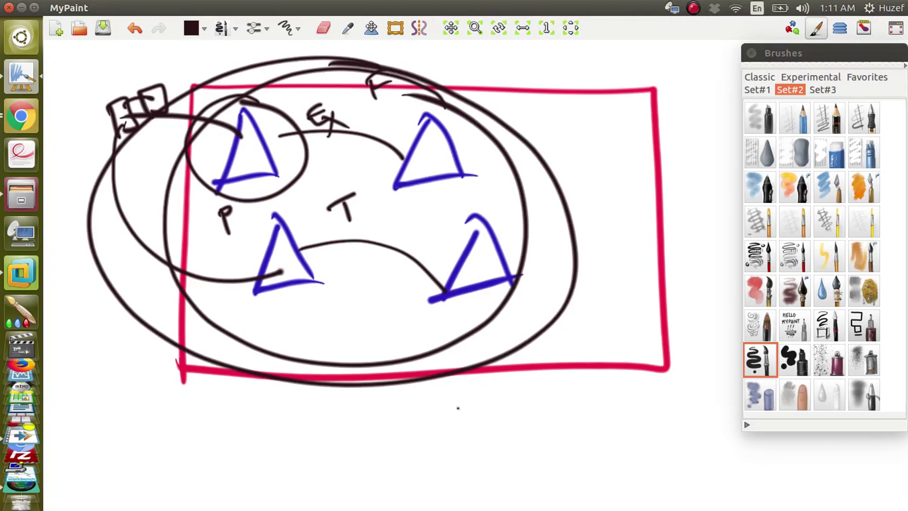
# Step: Write a black S label below the red rectangle and draw a loop around it
pyautogui.moveTo(397, 392); pyautogui.dragTo(386, 441)
pyautogui.moveTo(409, 409); pyautogui.dragTo(415, 425)
pyautogui.moveTo(389, 442)
pyautogui.mouseDown()
pyautogui.moveTo(458, 395)
pyautogui.moveTo(387, 443)
pyautogui.mouseUp()
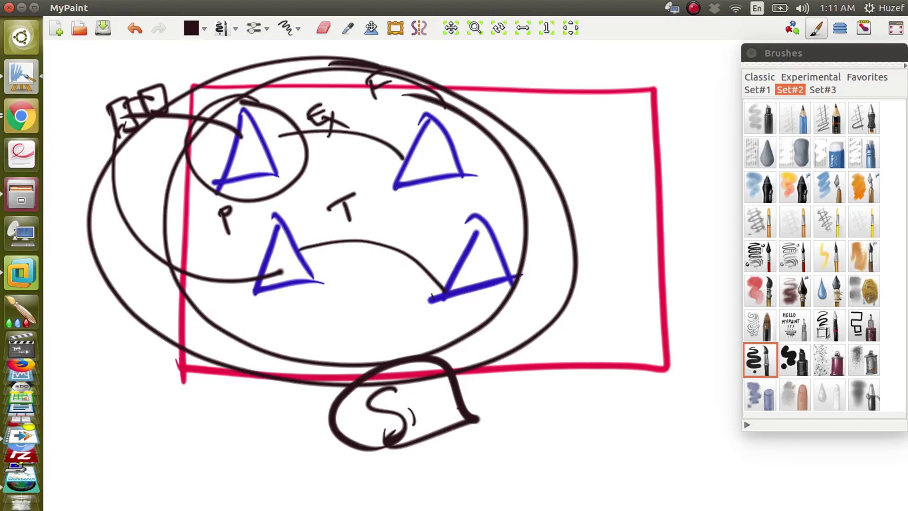
# Step: Draw a wider ellipse around the whole diagram and circle each of the two right-hand triangles
pyautogui.moveTo(572, 93)
pyautogui.mouseDown()
pyautogui.moveTo(175, 110)
pyautogui.moveTo(553, 371)
pyautogui.moveTo(511, 70)
pyautogui.mouseUp()
pyautogui.moveTo(477, 98)
pyautogui.mouseDown()
pyautogui.moveTo(527, 121)
pyautogui.moveTo(469, 133)
pyautogui.mouseUp()
pyautogui.moveTo(533, 232)
pyautogui.mouseDown()
pyautogui.moveTo(561, 265)
pyautogui.moveTo(508, 230)
pyautogui.mouseUp()
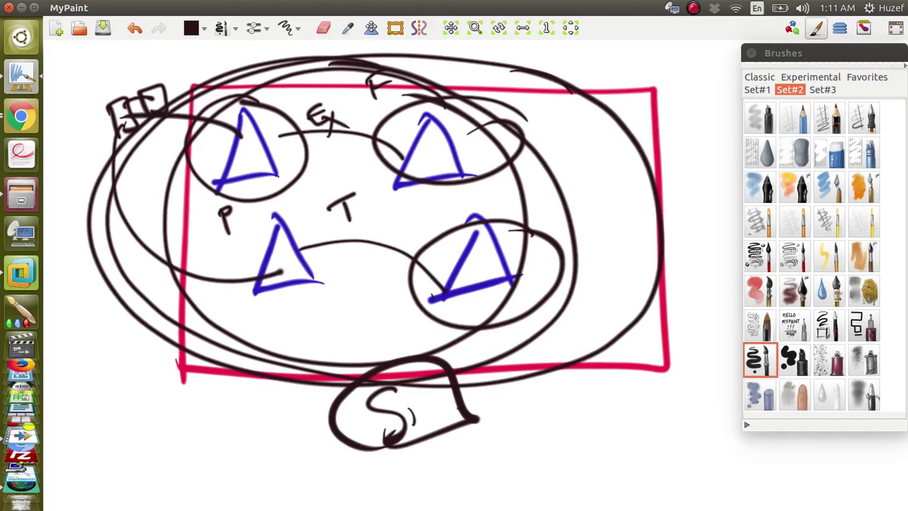
# Step: Clear the canvas and draw a large black rounded rectangle
pyautogui.press('Delete')
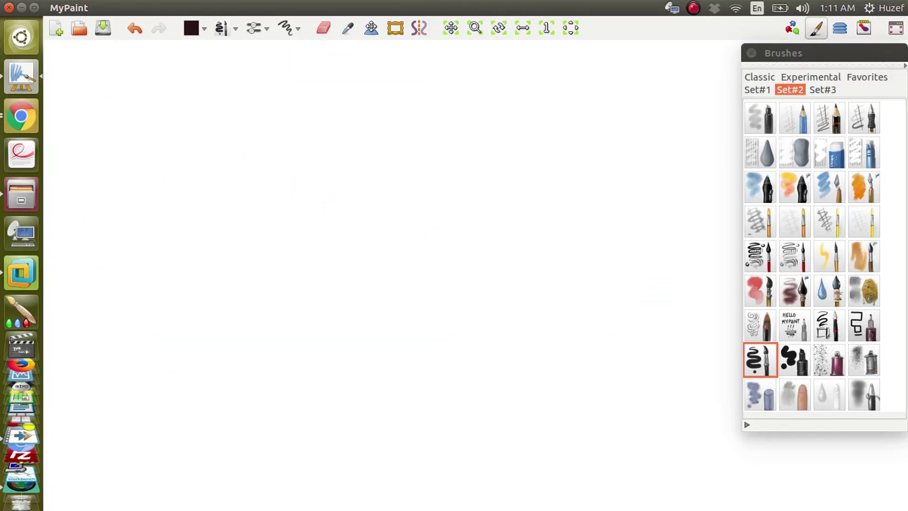
pyautogui.moveTo(227, 88)
pyautogui.mouseDown()
pyautogui.moveTo(260, 400)
pyautogui.moveTo(355, 72)
pyautogui.moveTo(197, 89)
pyautogui.mouseUp()
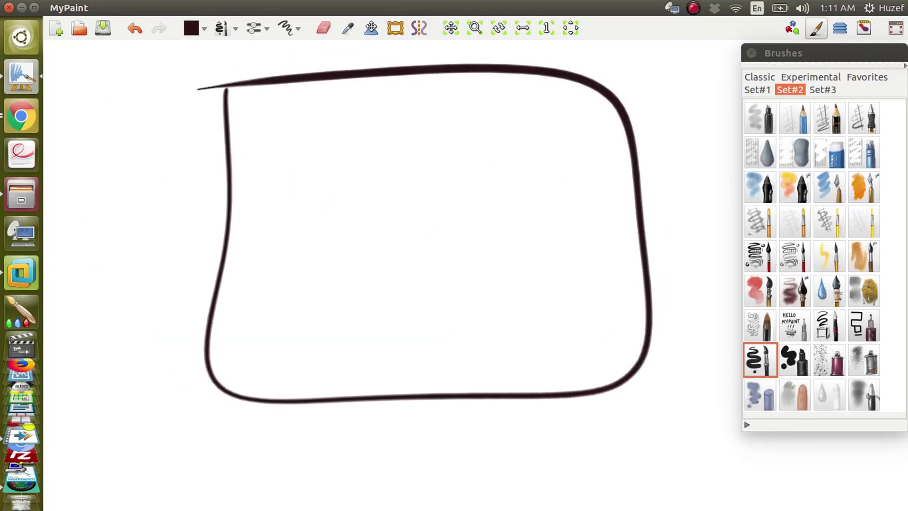
# Step: Draw four red triangles inside the black rounded rectangle, arranged in two rows of two
pyautogui.click(191, 28)
pyautogui.click(296, 233)
pyautogui.moveTo(297, 119); pyautogui.dragTo(271, 199)
pyautogui.moveTo(299, 119); pyautogui.dragTo(336, 189)
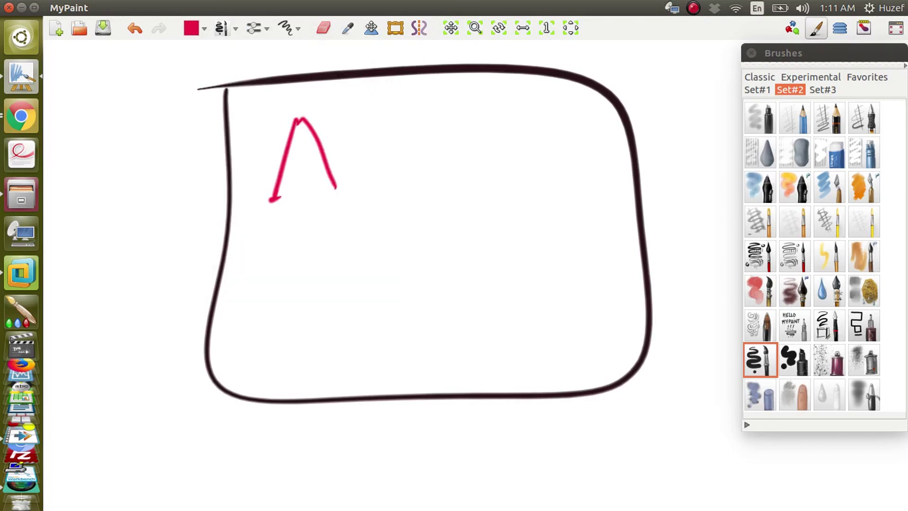
pyautogui.moveTo(271, 199); pyautogui.dragTo(336, 190)
pyautogui.moveTo(301, 345)
pyautogui.mouseDown()
pyautogui.moveTo(325, 284)
pyautogui.moveTo(366, 326)
pyautogui.mouseUp()
pyautogui.moveTo(319, 333); pyautogui.dragTo(383, 298)
pyautogui.moveTo(439, 222); pyautogui.dragTo(522, 212)
pyautogui.moveTo(519, 290); pyautogui.dragTo(484, 358)
pyautogui.moveTo(508, 288); pyautogui.dragTo(557, 342)
pyautogui.moveTo(510, 350); pyautogui.dragTo(565, 328)
# Step: Mark a red dot in each of the two left triangles and connect these triangles with a red line
pyautogui.click(300, 161)
pyautogui.click(335, 295)
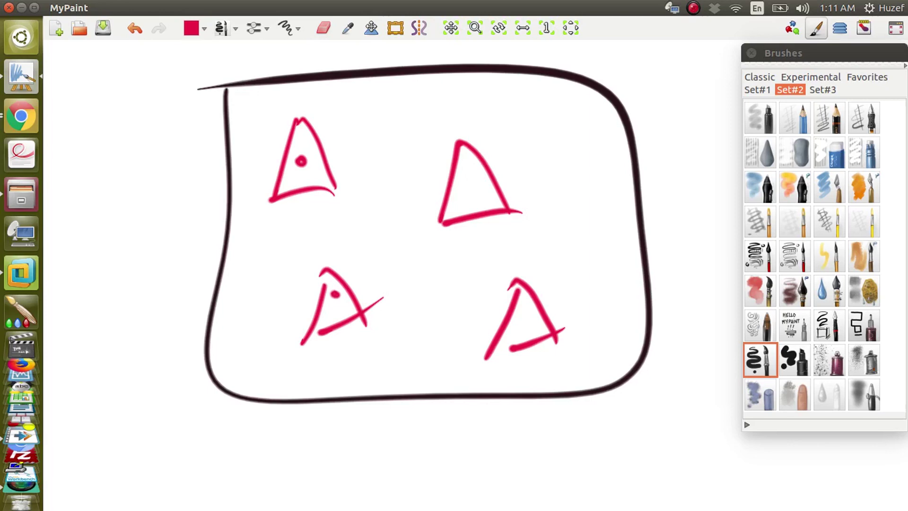
pyautogui.moveTo(305, 152); pyautogui.dragTo(322, 273)
# Step: Draw a red line from the upper-left triangle towards the upper-right one and mark its end with an X
pyautogui.moveTo(306, 149); pyautogui.dragTo(395, 140)
pyautogui.moveTo(391, 106); pyautogui.dragTo(378, 155)
pyautogui.moveTo(368, 122); pyautogui.dragTo(406, 142)
# Step: Draw a black check mark between the two upper triangles, below the red X
pyautogui.click(193, 28)
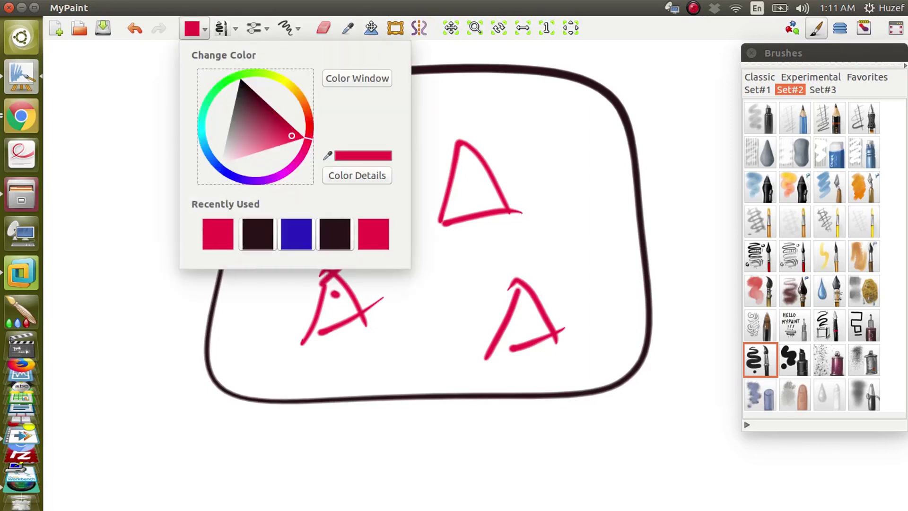
pyautogui.click(257, 234)
pyautogui.moveTo(390, 160)
pyautogui.mouseDown()
pyautogui.moveTo(398, 176)
pyautogui.moveTo(444, 133)
pyautogui.mouseUp()
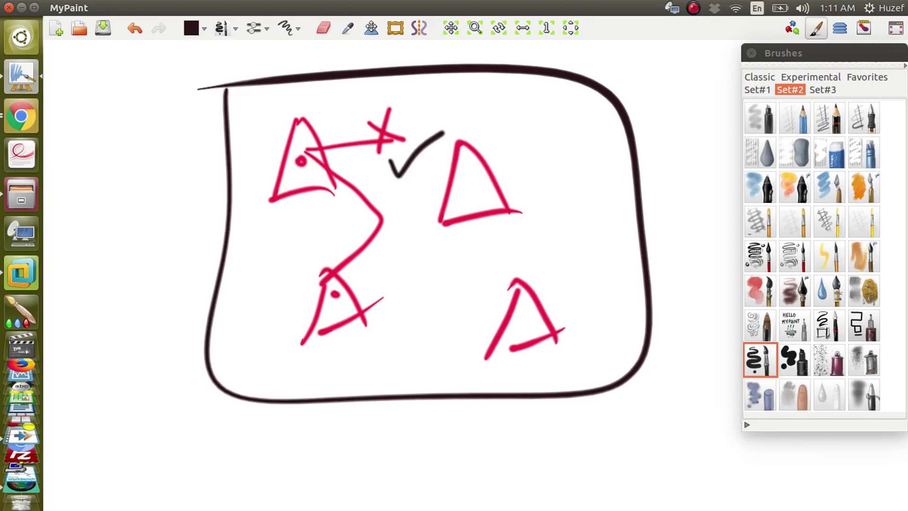
# Step: Switch to the VMware virtual machine and show server PS1 in the Servers container of Active Directory Sites and Services
pyautogui.click(21, 273)
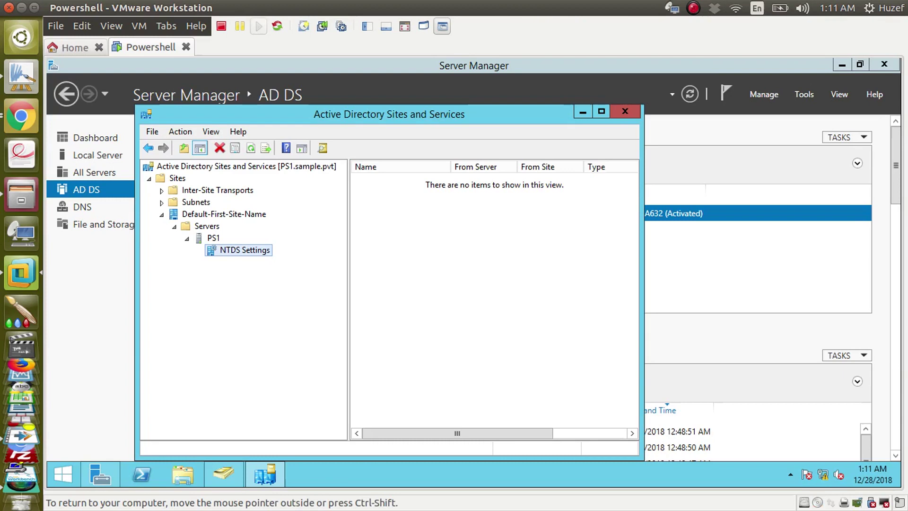
pyautogui.press('Up')
pyautogui.press('Up')
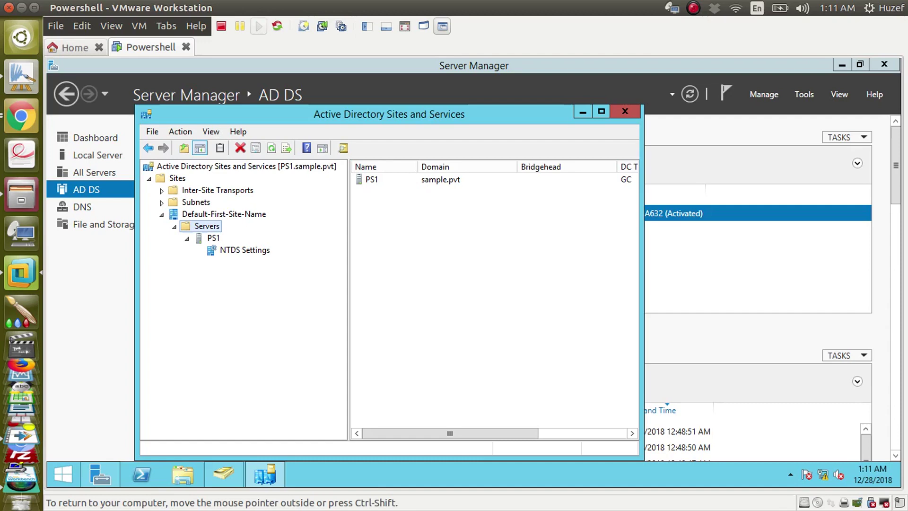
pyautogui.press('Tab')
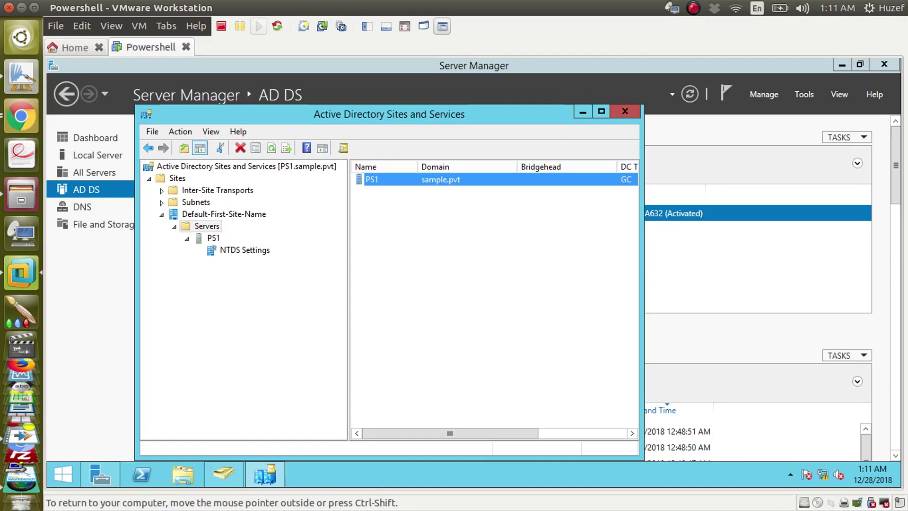
# Step: Examine the commands available for PS1's NTDS Settings, including the option for a new connection, without running any
pyautogui.click(262, 250)
pyautogui.rightClick(262, 250)
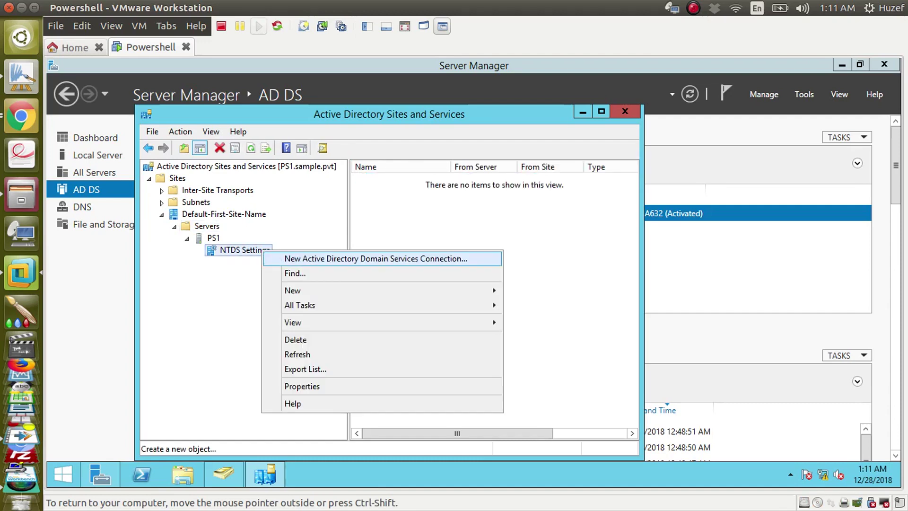
pyautogui.moveTo(331, 290)
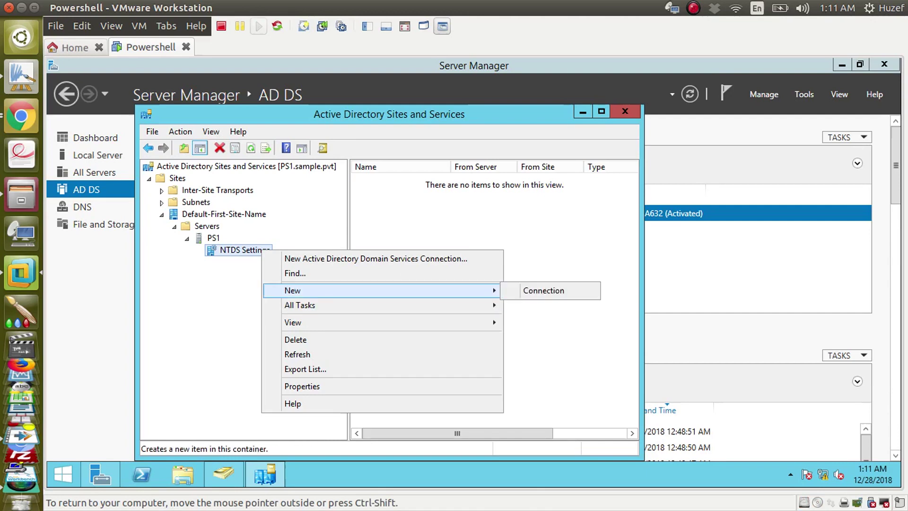
pyautogui.click(548, 331)
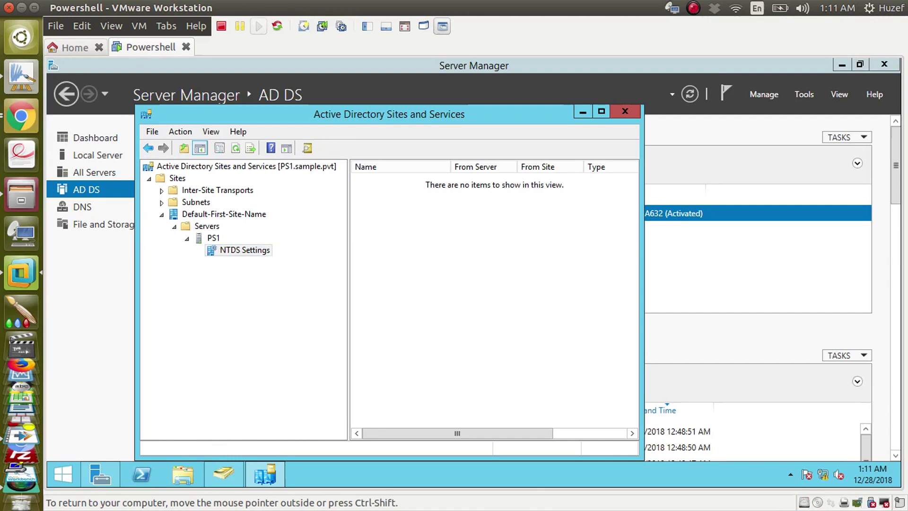
pyautogui.rightClick(253, 250)
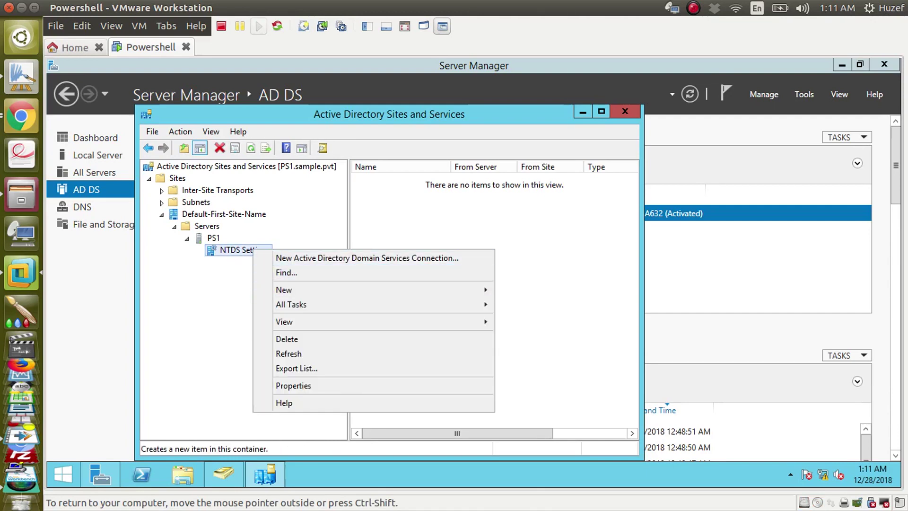
pyautogui.click(227, 307)
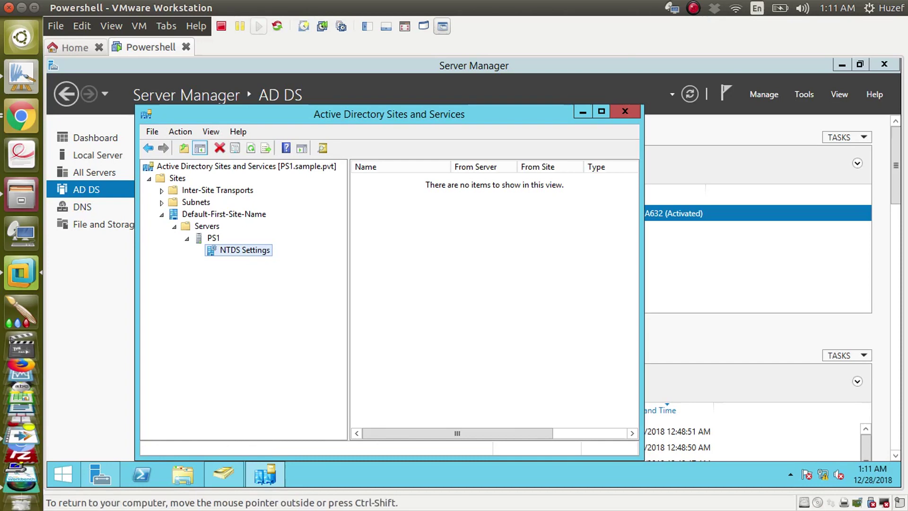
# Step: Open the properties of the DEFAULTIPSITELINK site link in the IP folder of Inter-Site Transports and view its general settings
pyautogui.click(162, 191)
pyautogui.click(174, 202)
pyautogui.click(197, 202)
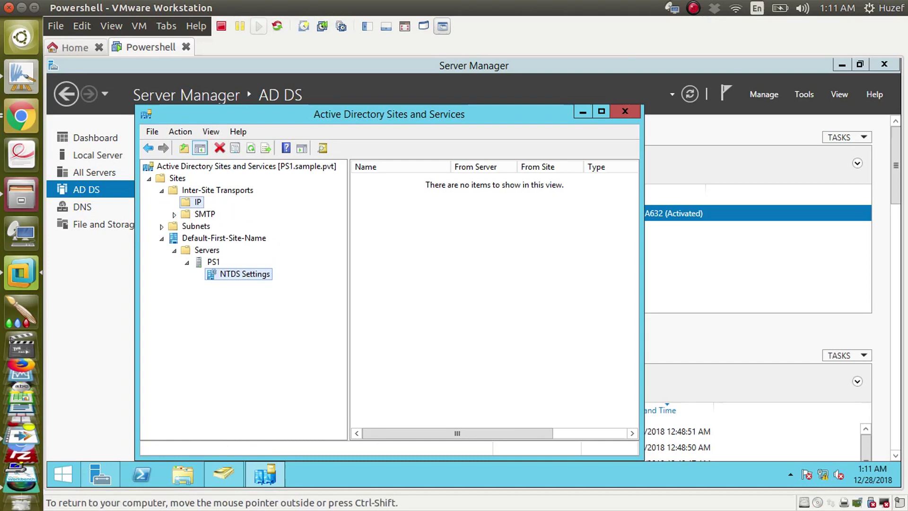
pyautogui.click(389, 179)
pyautogui.rightClick(383, 180)
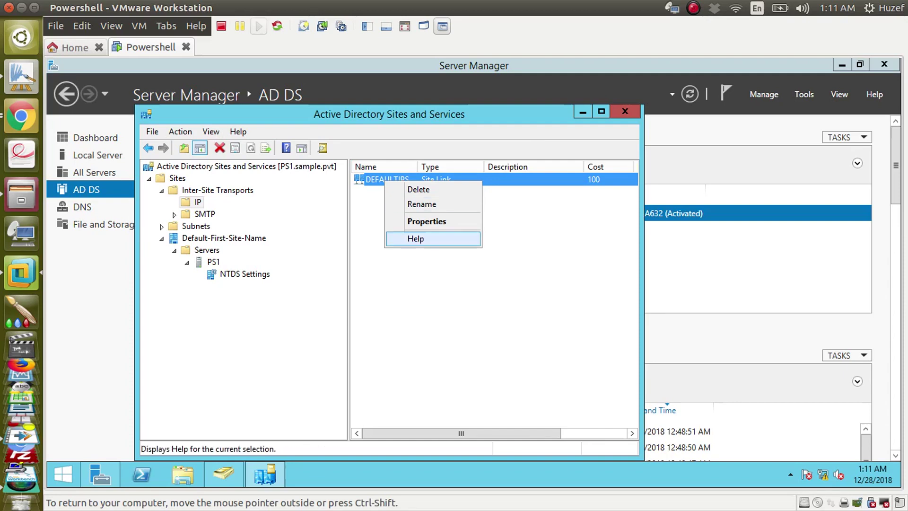
pyautogui.click(425, 221)
pyautogui.click(308, 150)
pyautogui.click(278, 149)
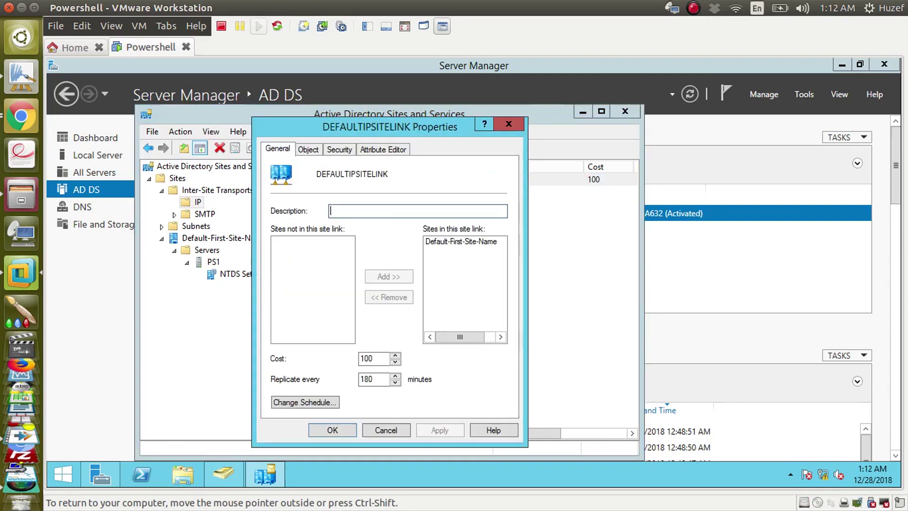
# Step: View the replication schedule of DEFAULTIPSITELINK and close the schedule and properties without changes
pyautogui.click(305, 402)
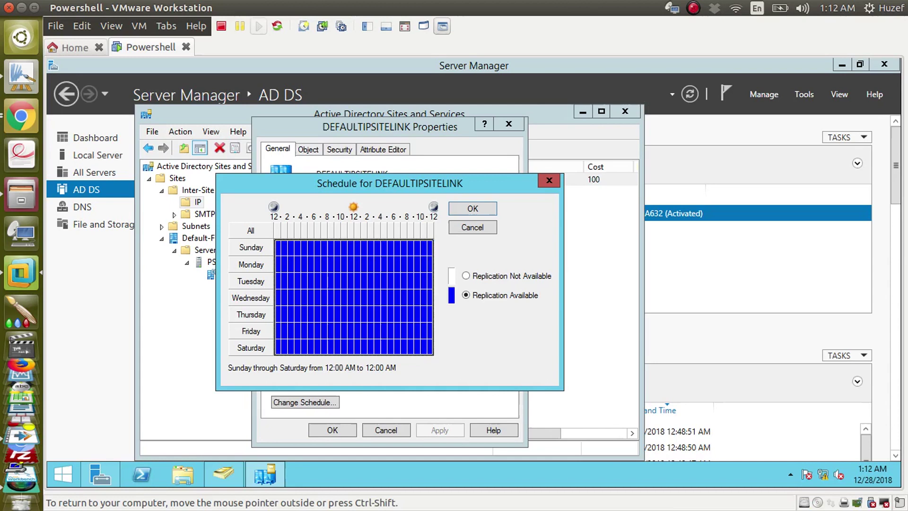
pyautogui.click(472, 227)
pyautogui.click(386, 430)
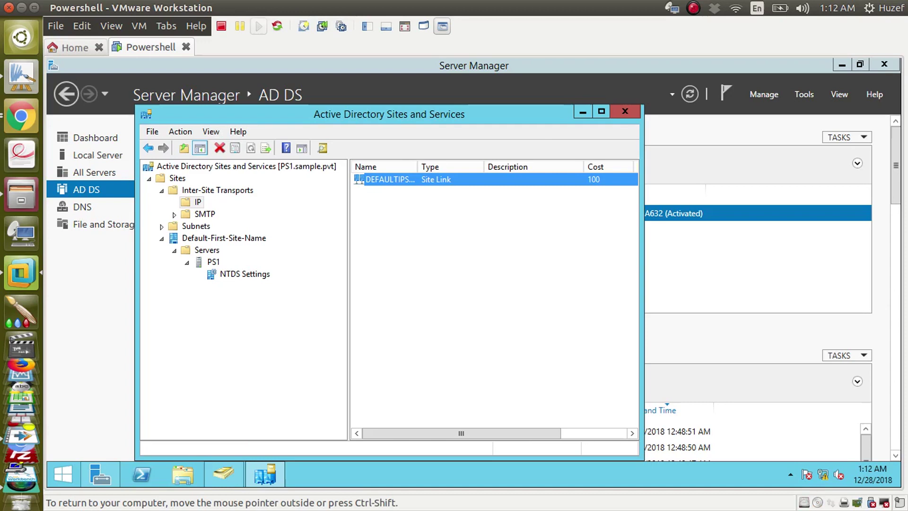
# Step: Launch Active Directory Domains and Trusts from Server Manager to view the sample.pvt domain, and minimize its window
pyautogui.click(223, 474)
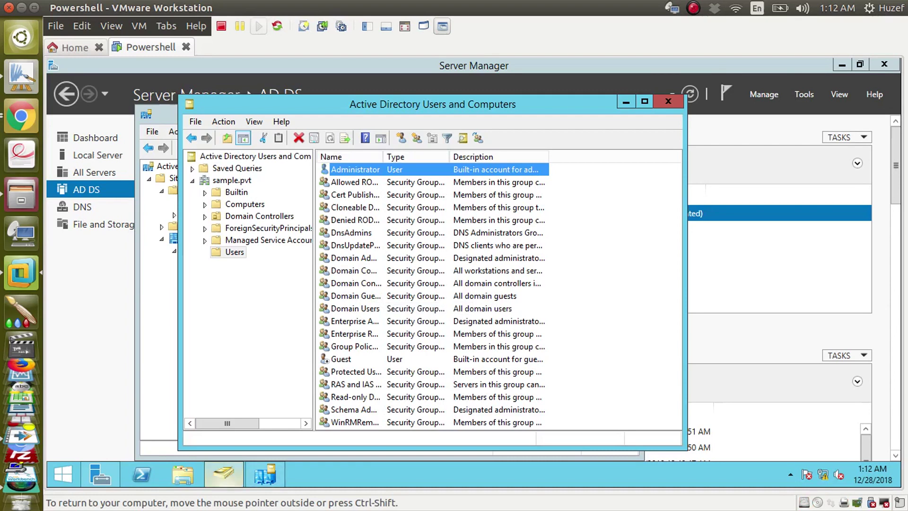
pyautogui.click(100, 474)
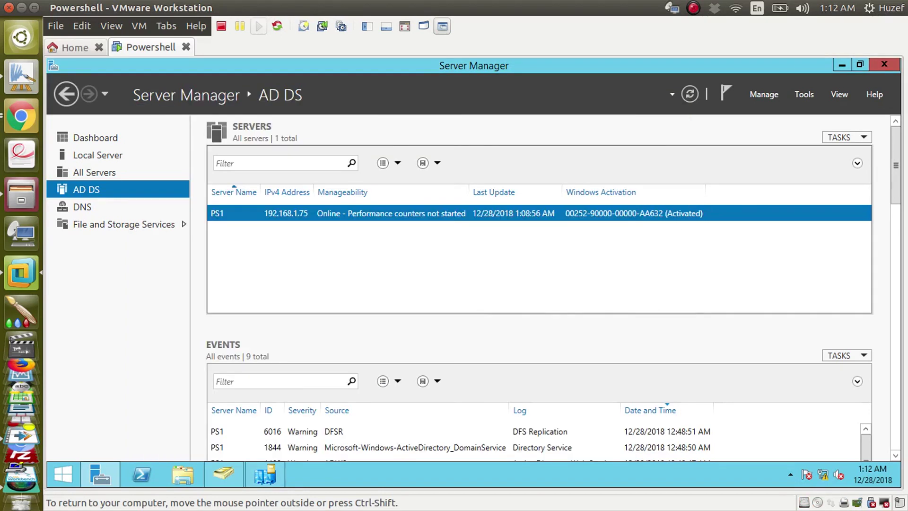
pyautogui.click(804, 94)
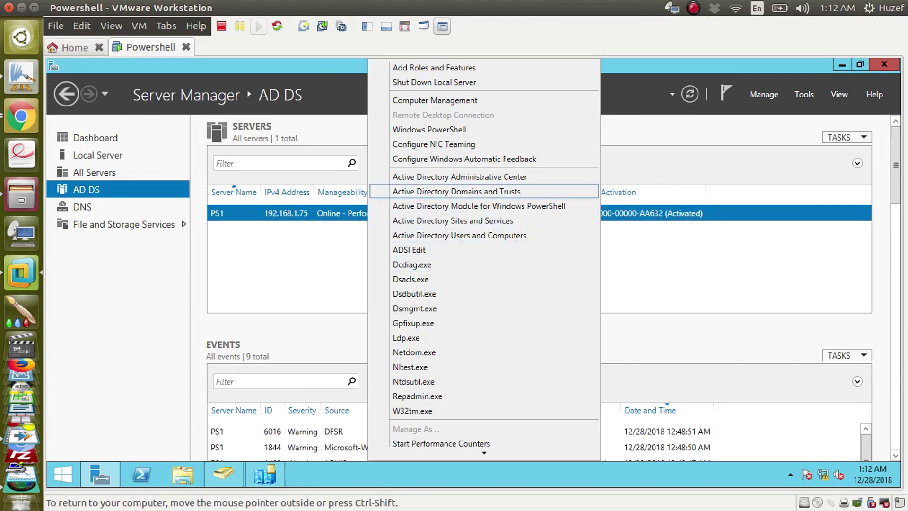
pyautogui.click(456, 191)
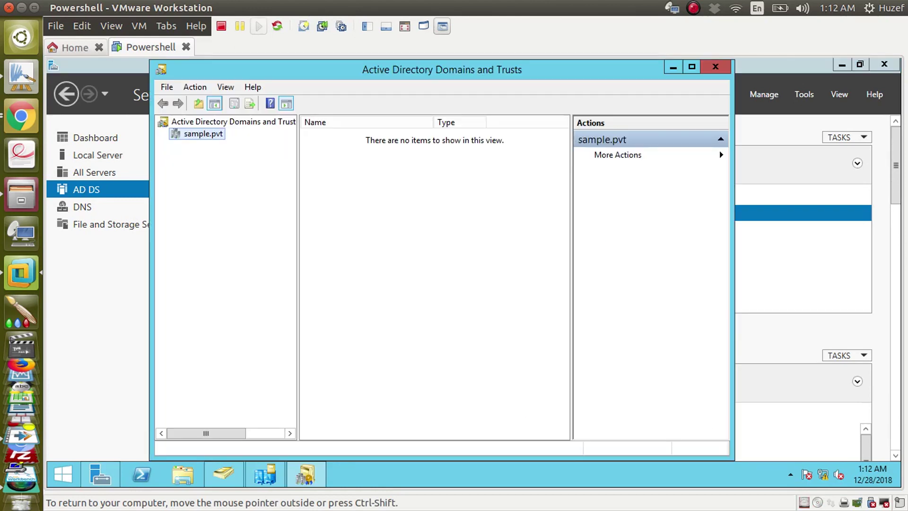
pyautogui.click(672, 68)
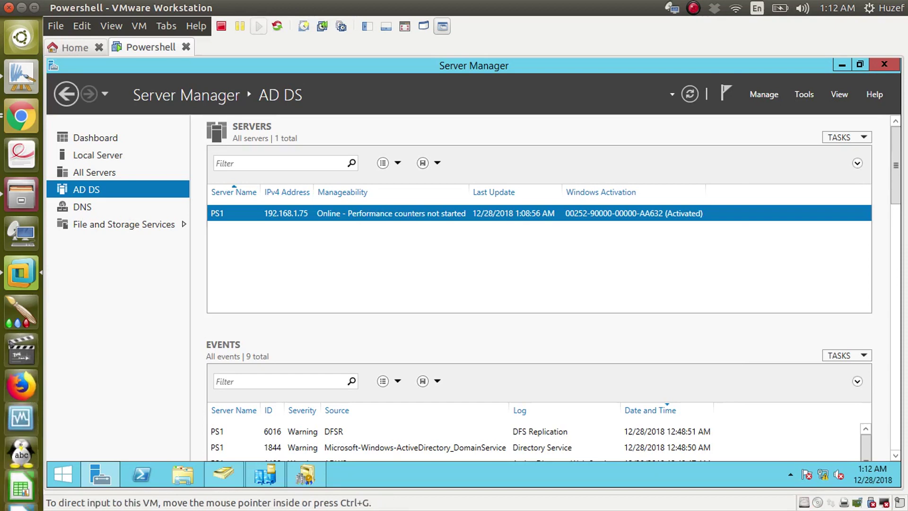
# Step: Switch to the Google Docs document in Chrome and highlight "AD Administrative Center" and "Advanced features" in item 4
pyautogui.click(21, 116)
pyautogui.click(433, 360)
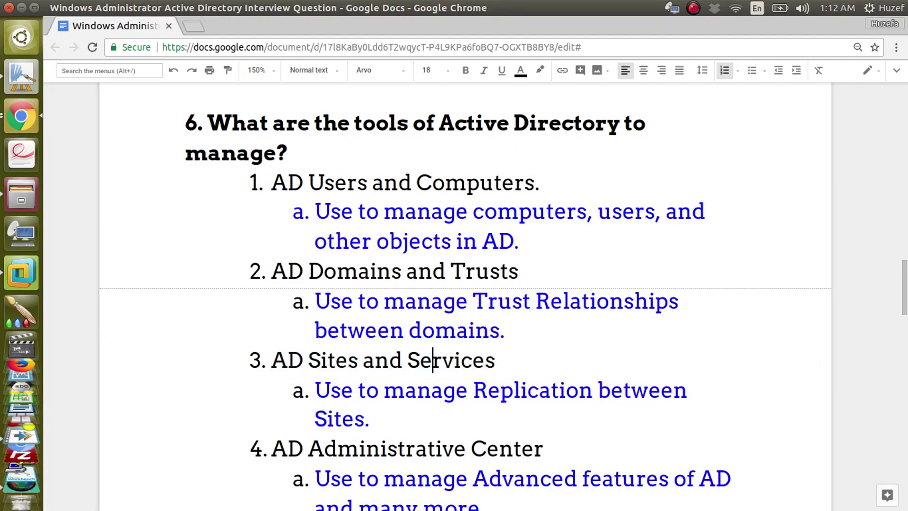
pyautogui.click(398, 449)
pyautogui.scroll(-6, 472, 293)
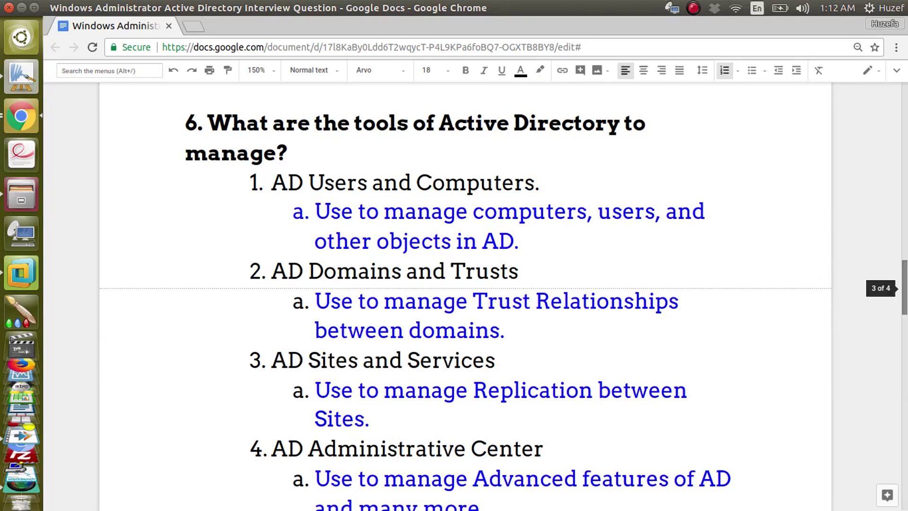
pyautogui.moveTo(905, 326); pyautogui.dragTo(904, 324)
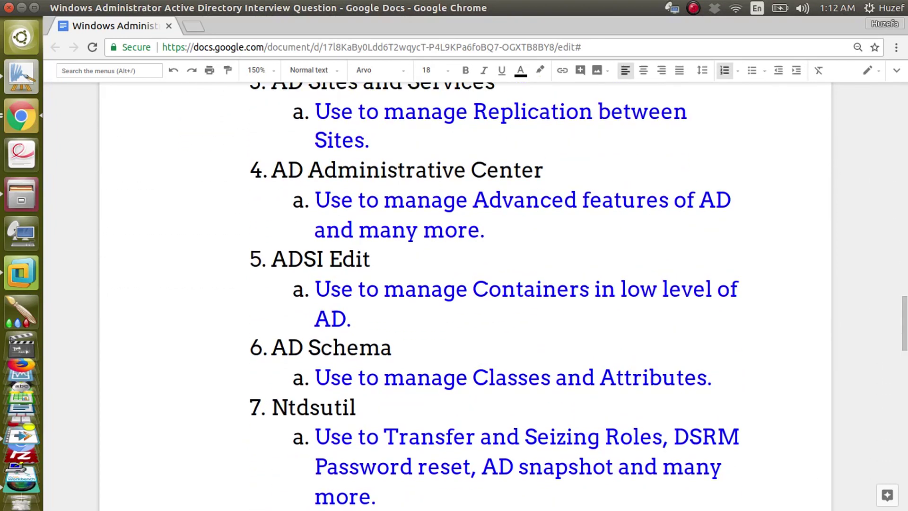
pyautogui.moveTo(272, 171); pyautogui.dragTo(545, 172)
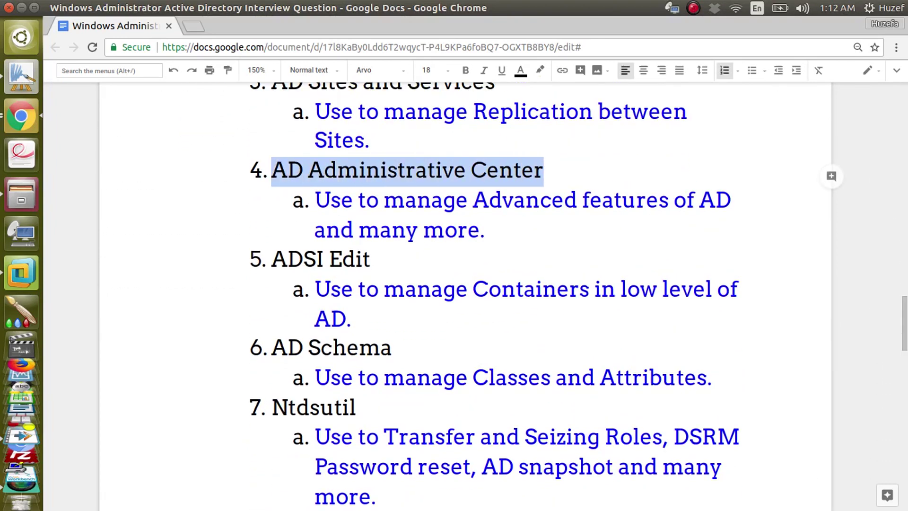
pyautogui.moveTo(473, 201); pyautogui.dragTo(673, 201)
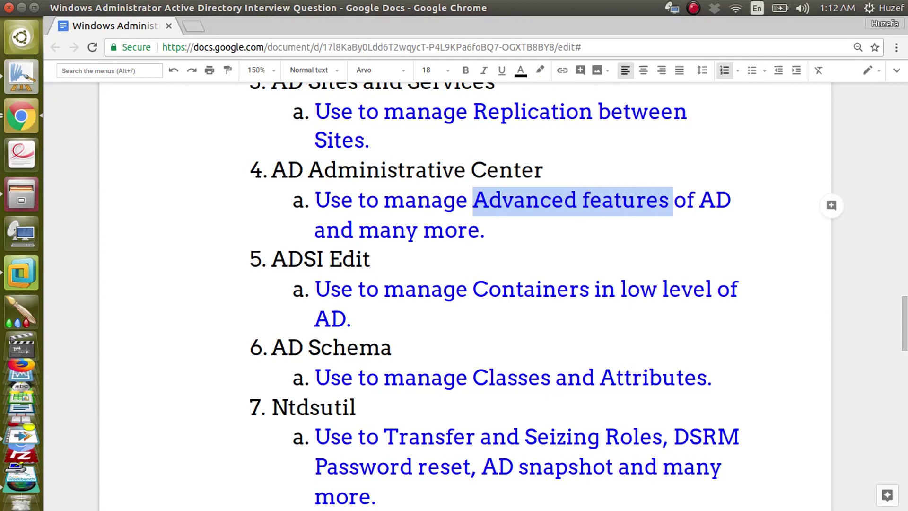
pyautogui.click(315, 289)
# Step: Return to the virtual machine and open Active Directory Administrative Center for server PS1 in a maximized window
pyautogui.click(21, 273)
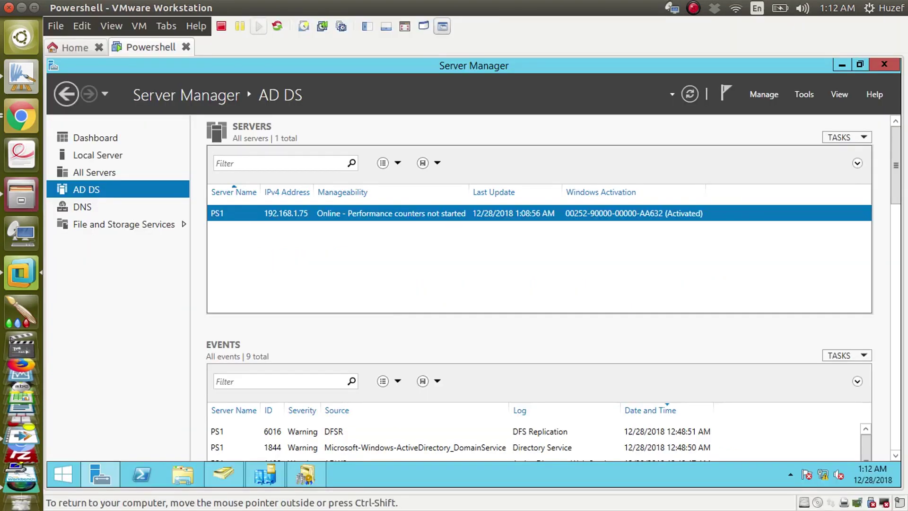
pyautogui.rightClick(365, 216)
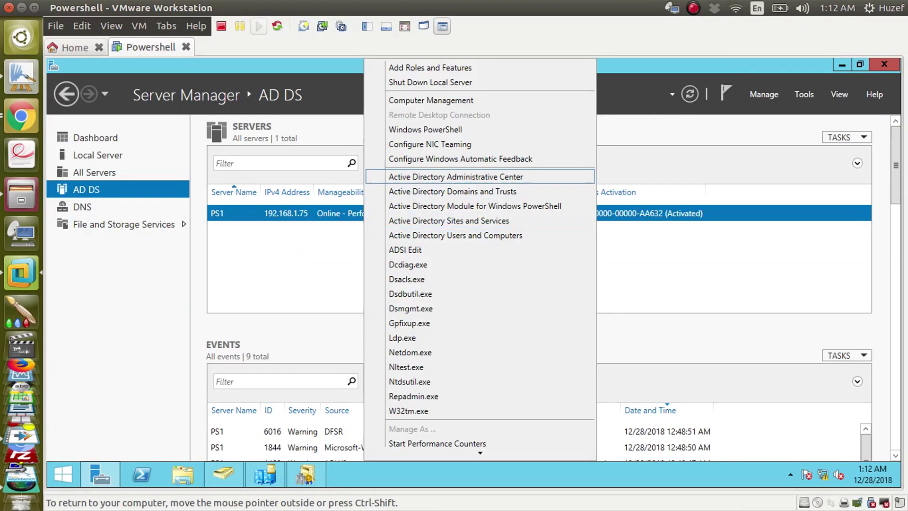
pyautogui.press('Return')
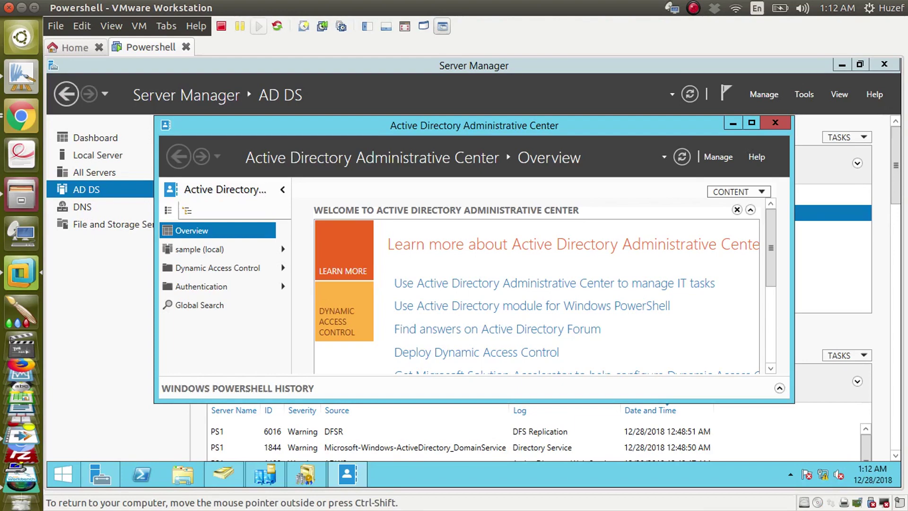
pyautogui.moveTo(498, 127); pyautogui.dragTo(500, 88)
pyautogui.doubleClick(500, 88)
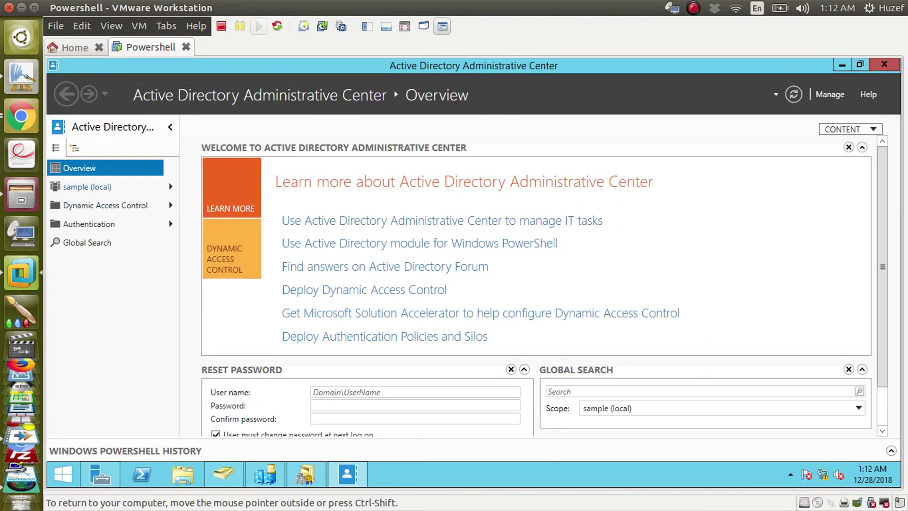
# Step: Open a new user form for the Users container of the sample (local) domain
pyautogui.click(87, 186)
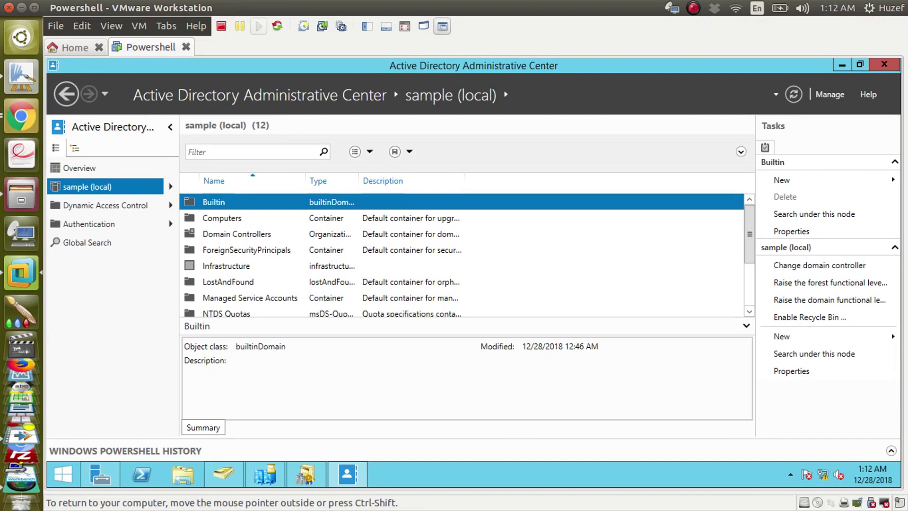
pyautogui.moveTo(750, 236); pyautogui.dragTo(749, 282)
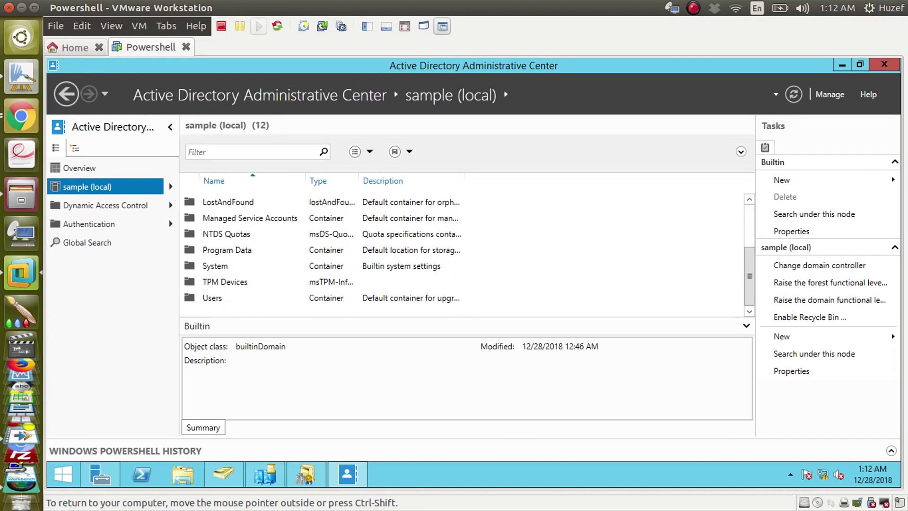
pyautogui.click(213, 298)
pyautogui.click(782, 179)
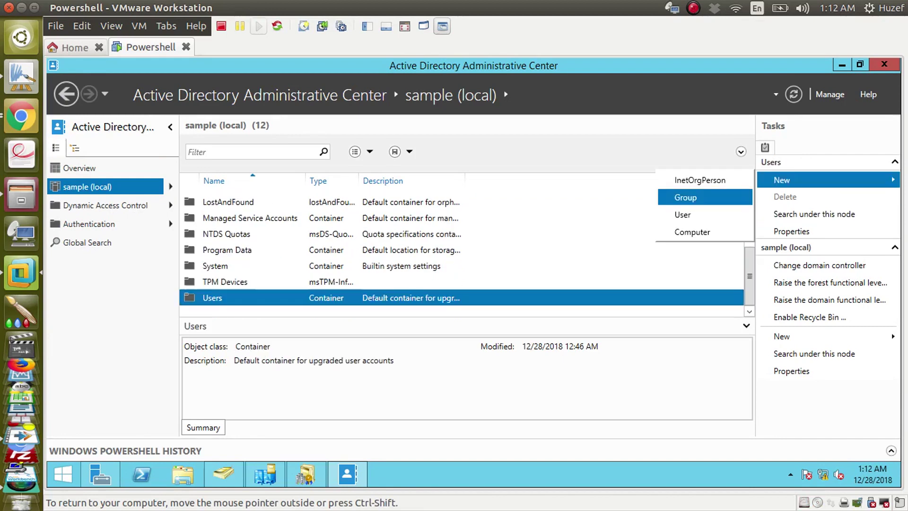
pyautogui.click(683, 214)
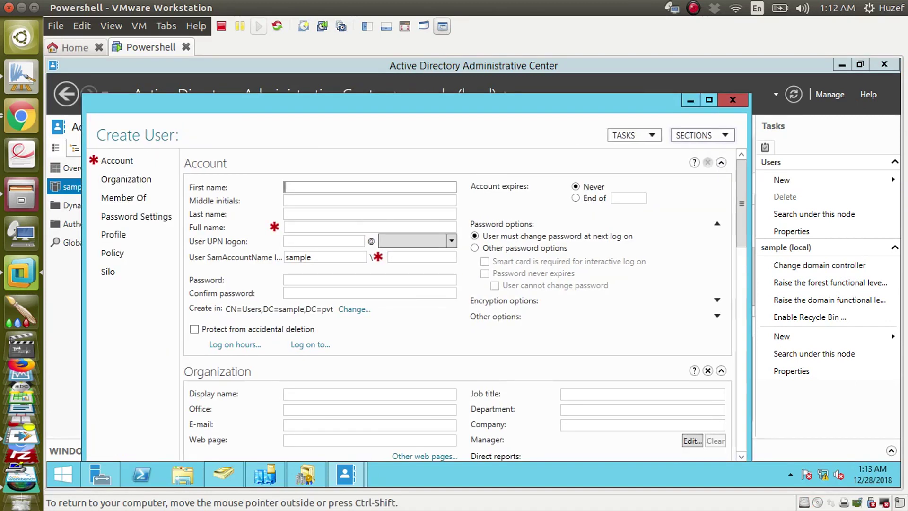
# Step: Maximize the Create User form, review its sections from Account to Authentication Policy Silo, and close it without creating a user
pyautogui.doubleClick(454, 101)
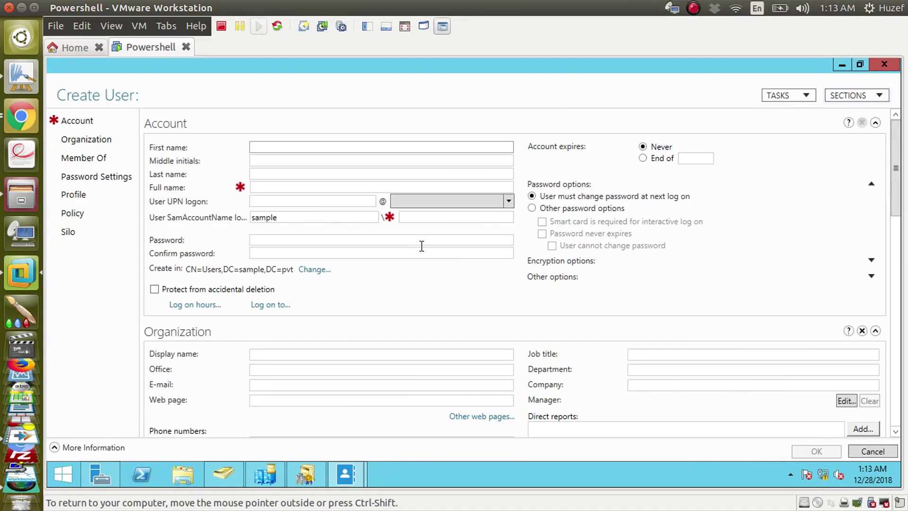
pyautogui.moveTo(896, 168); pyautogui.dragTo(895, 310)
pyautogui.scroll(-5, 522, 272)
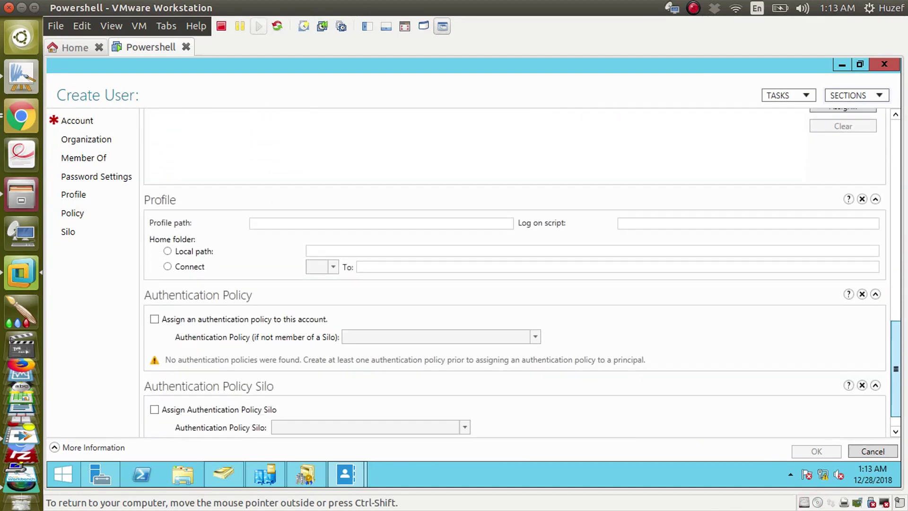
pyautogui.scroll(10, 522, 272)
pyautogui.scroll(8, 522, 273)
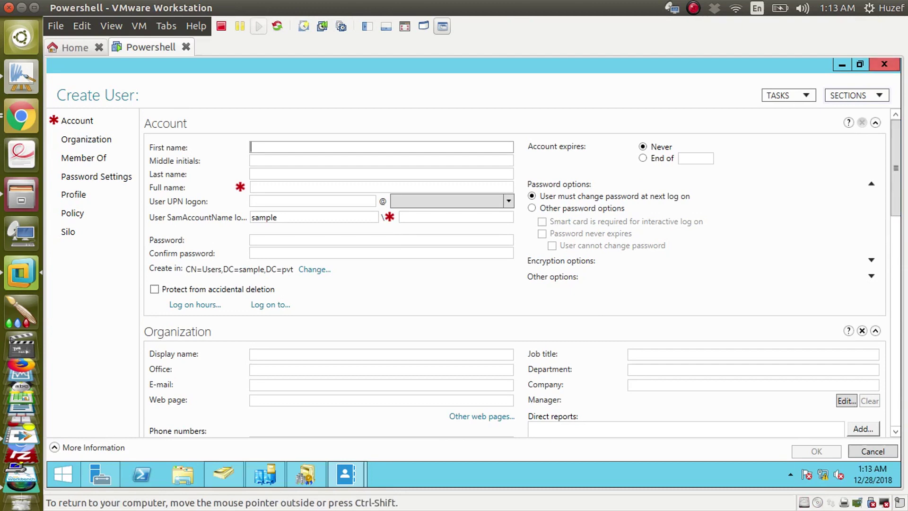
pyautogui.click(884, 64)
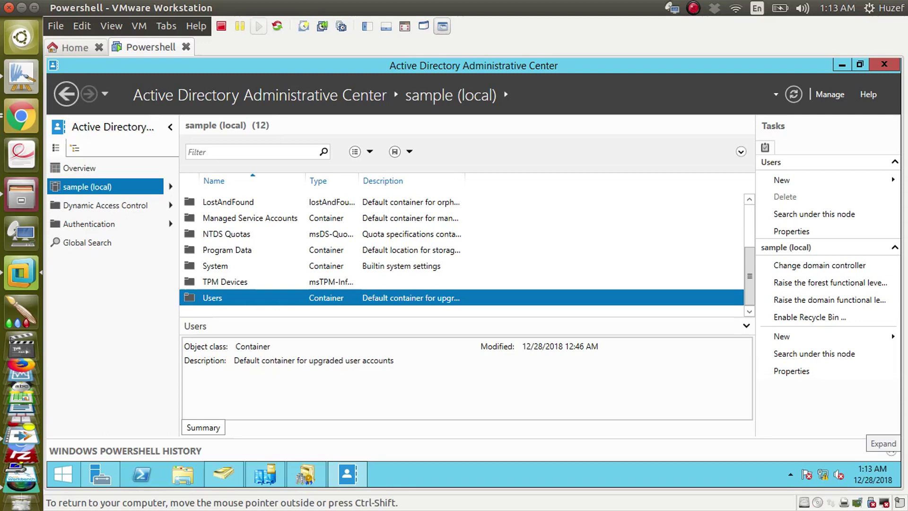
# Step: Expand the Windows PowerShell History pane, review all recorded cmdlets with Show All enabled, and turn Show All off and shrink the pane
pyautogui.click(891, 451)
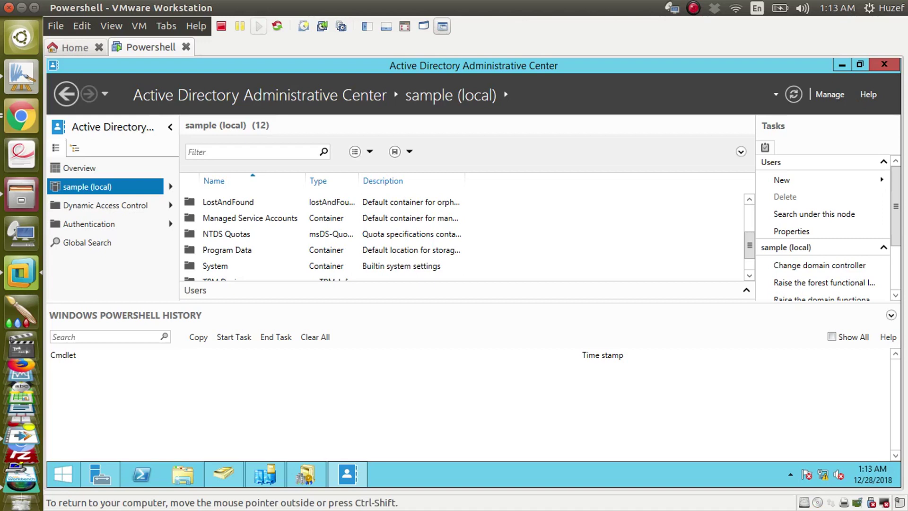
pyautogui.moveTo(467, 302); pyautogui.dragTo(467, 310)
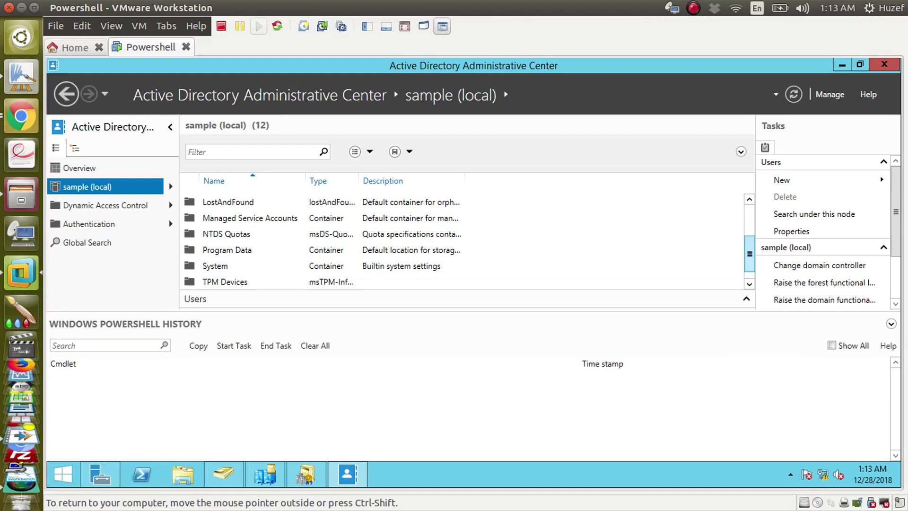
pyautogui.moveTo(750, 254); pyautogui.dragTo(750, 261)
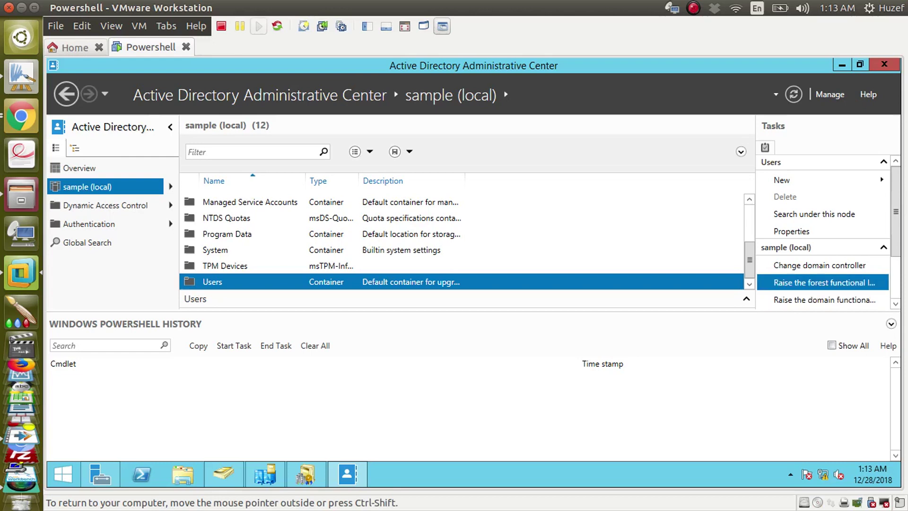
pyautogui.click(832, 345)
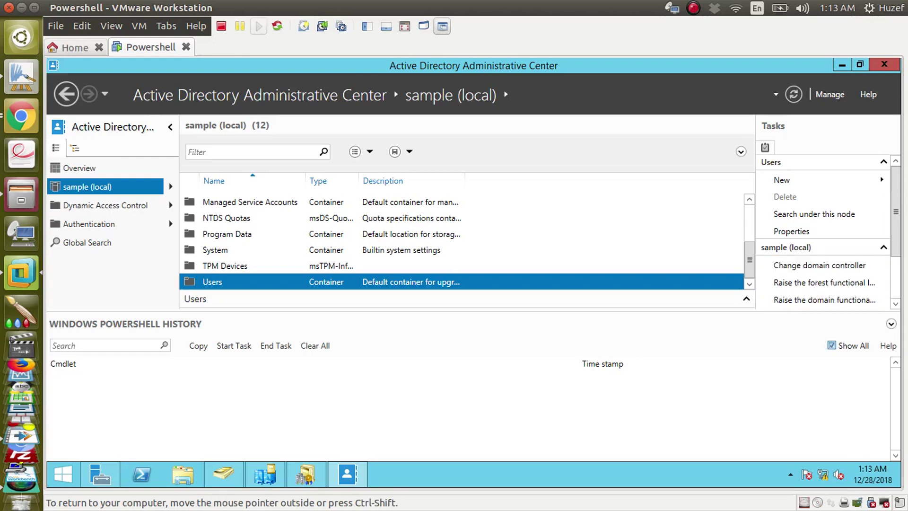
pyautogui.scroll(10, 473, 411)
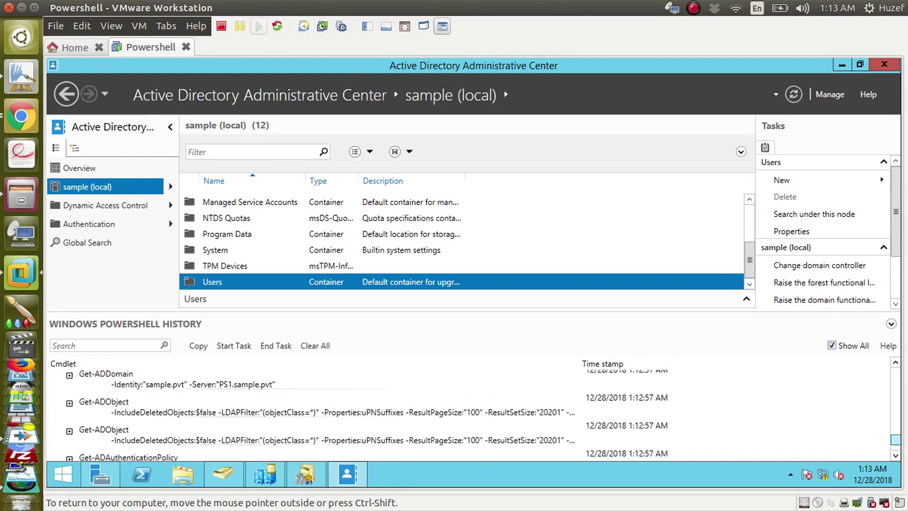
pyautogui.moveTo(895, 372); pyautogui.dragTo(895, 446)
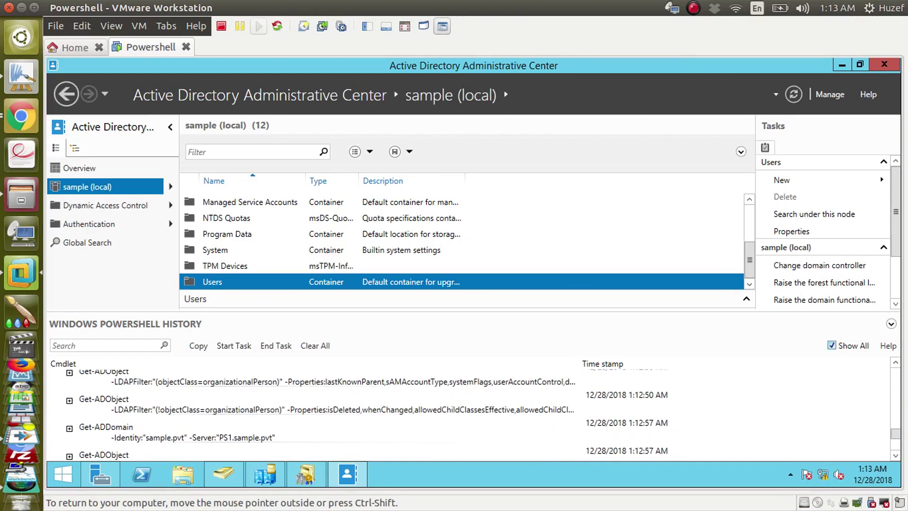
pyautogui.click(832, 345)
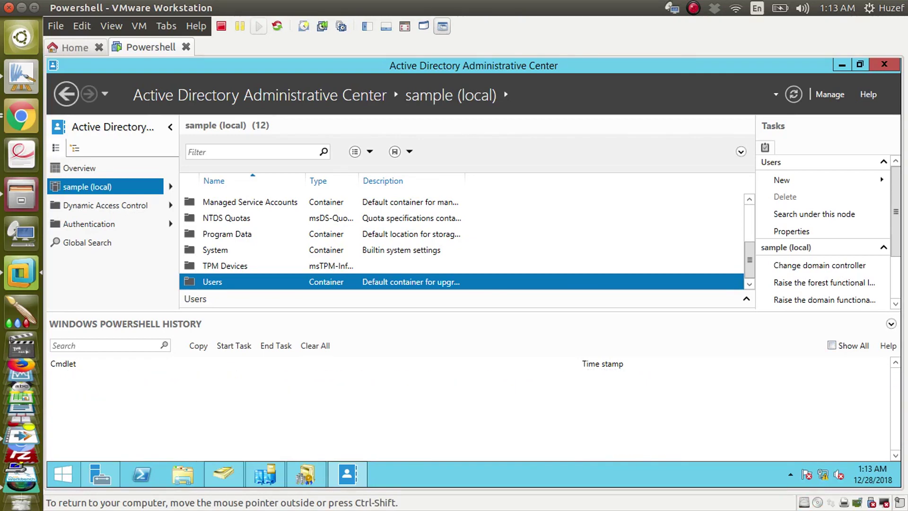
pyautogui.moveTo(473, 315); pyautogui.dragTo(473, 393)
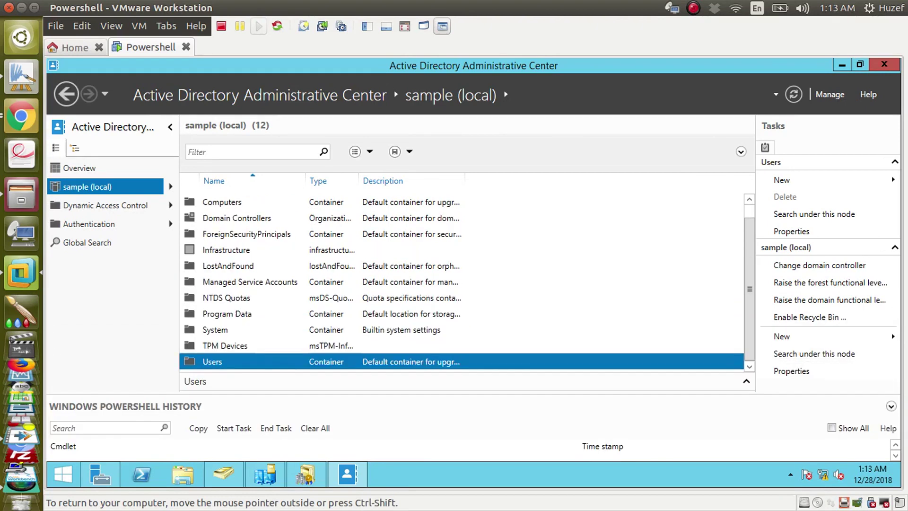
# Step: Browse the sample (local) containers from Domain Controllers through Program Data to TPM Devices
pyautogui.click(236, 218)
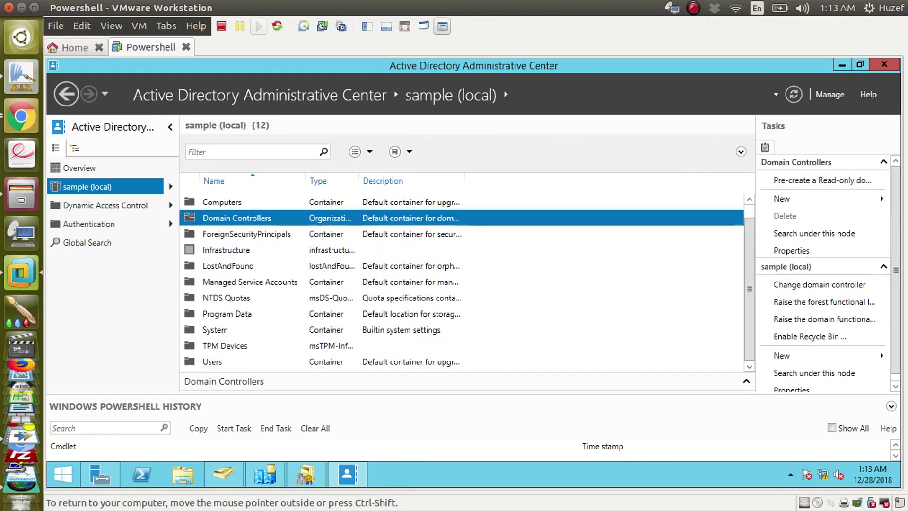
pyautogui.click(246, 234)
pyautogui.click(236, 266)
pyautogui.click(236, 282)
pyautogui.click(236, 314)
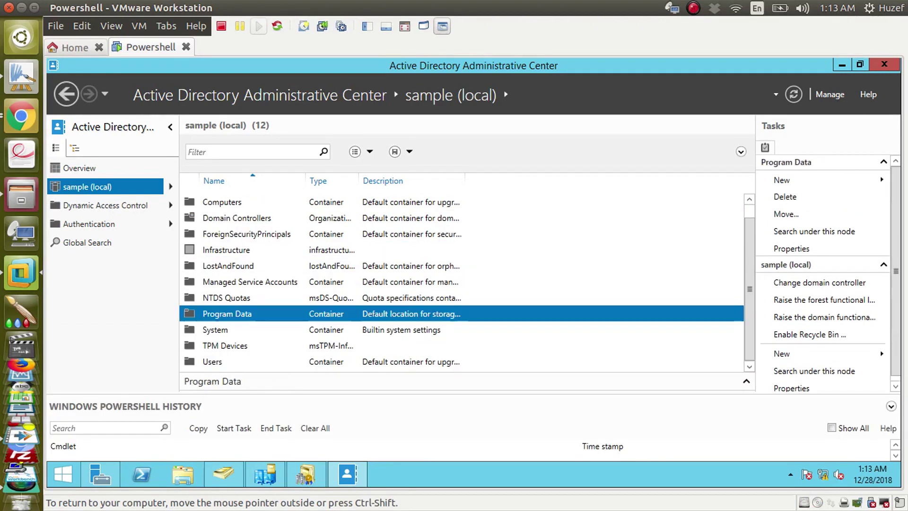
pyautogui.press('Down')
pyautogui.press('Down')
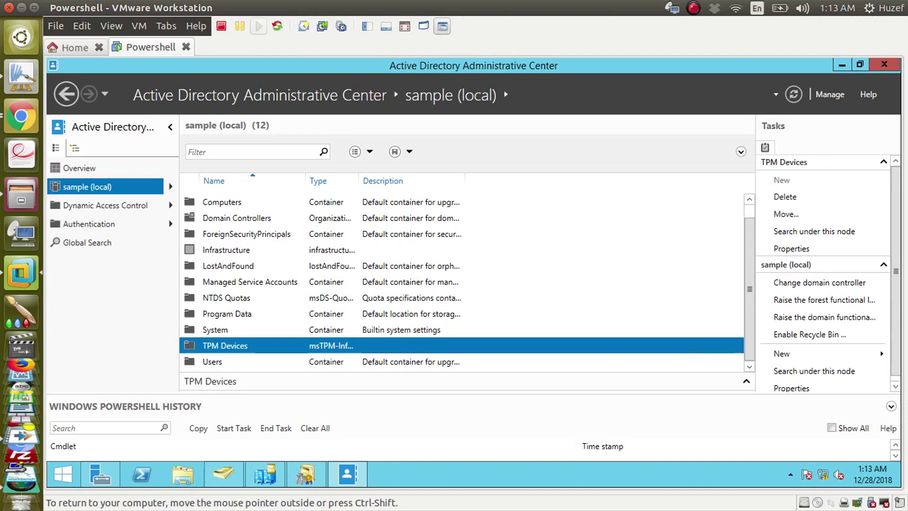
# Step: Place Active Directory Users and Computers beside the Administrative Center and compare the sample.pvt containers with Advanced Features turned on and off again
pyautogui.click(224, 474)
pyautogui.moveTo(320, 107); pyautogui.dragTo(614, 129)
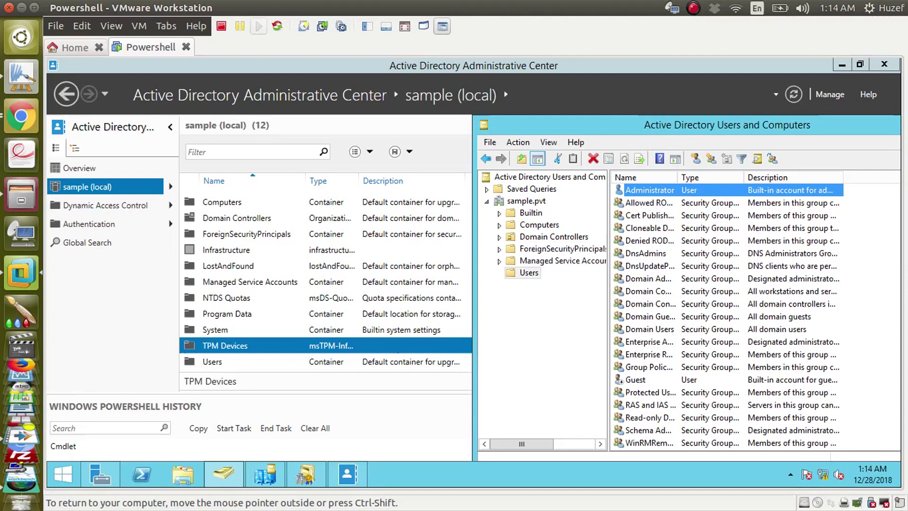
pyautogui.click(526, 201)
pyautogui.click(549, 143)
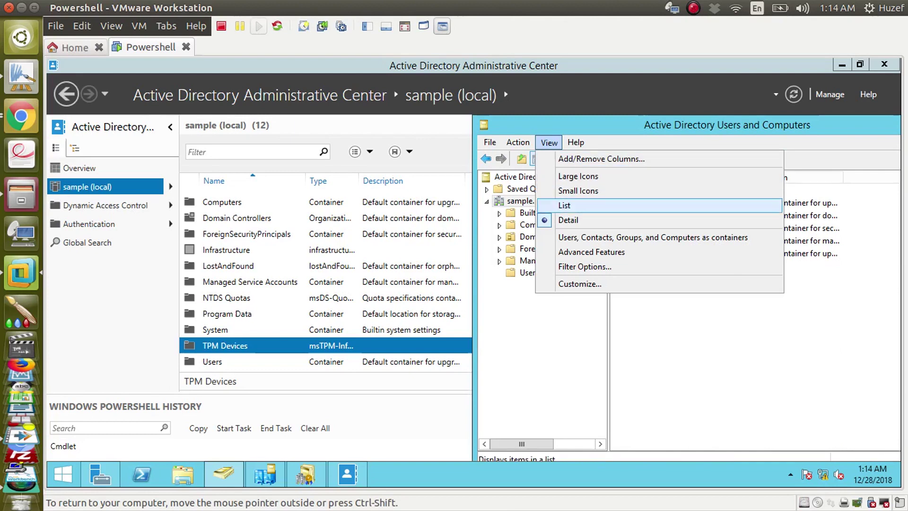
pyautogui.click(592, 252)
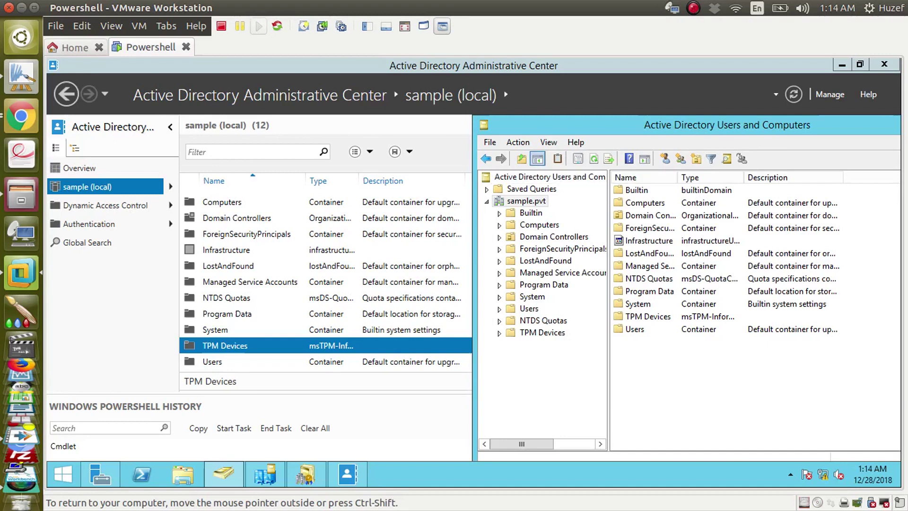
pyautogui.click(548, 142)
pyautogui.click(591, 252)
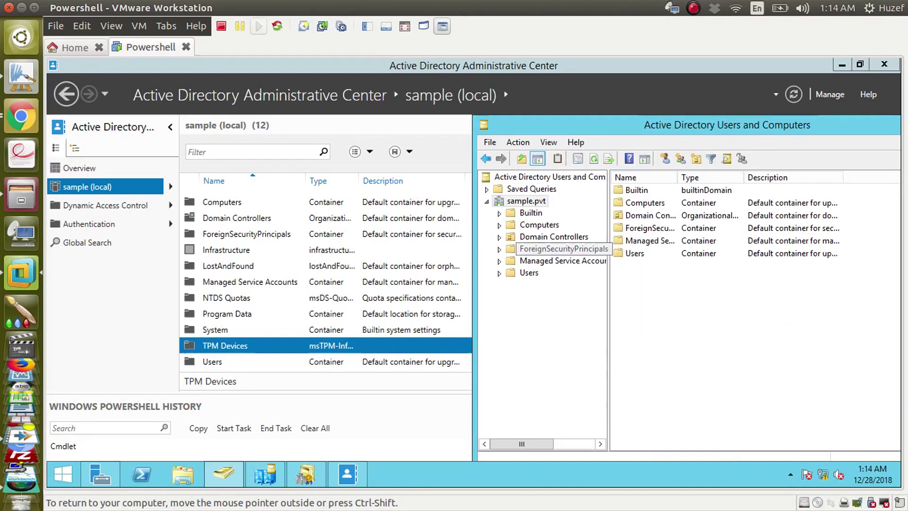
# Step: Maximize Active Directory Users and Computers to view the Users container, and minimize it to return to the Administrative Center's container list
pyautogui.moveTo(532, 172); pyautogui.dragTo(459, 189)
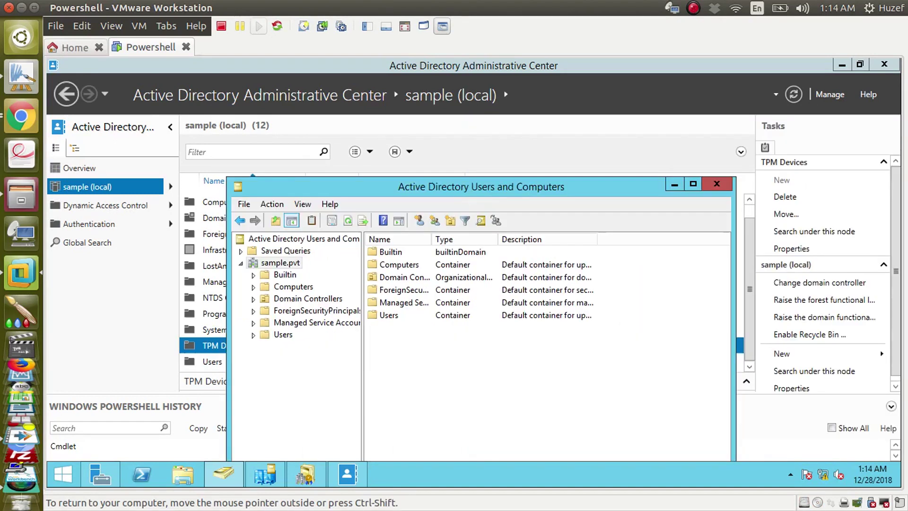
pyautogui.moveTo(563, 187); pyautogui.dragTo(419, 83)
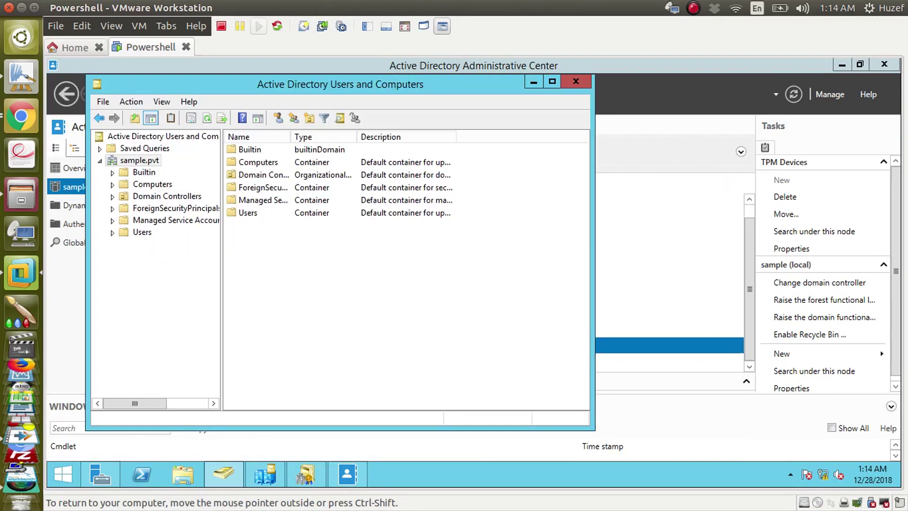
pyautogui.doubleClick(419, 82)
pyautogui.click(99, 211)
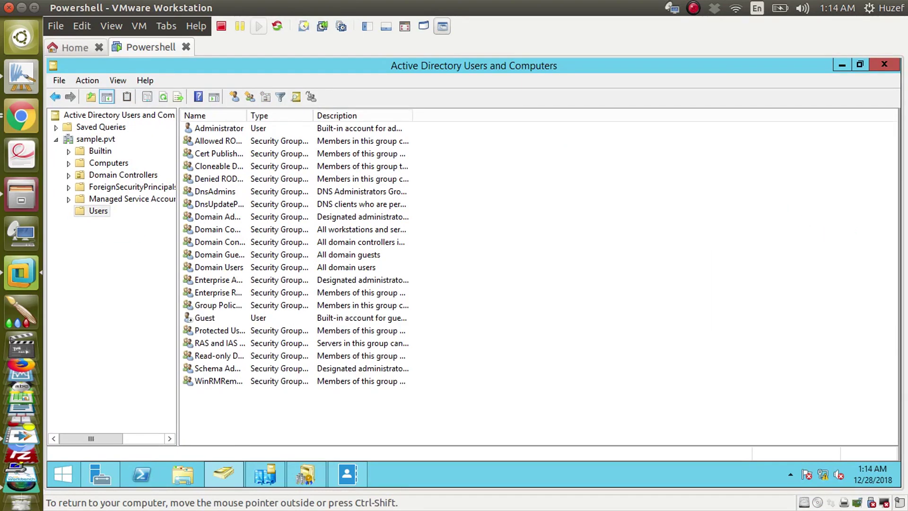
pyautogui.click(842, 65)
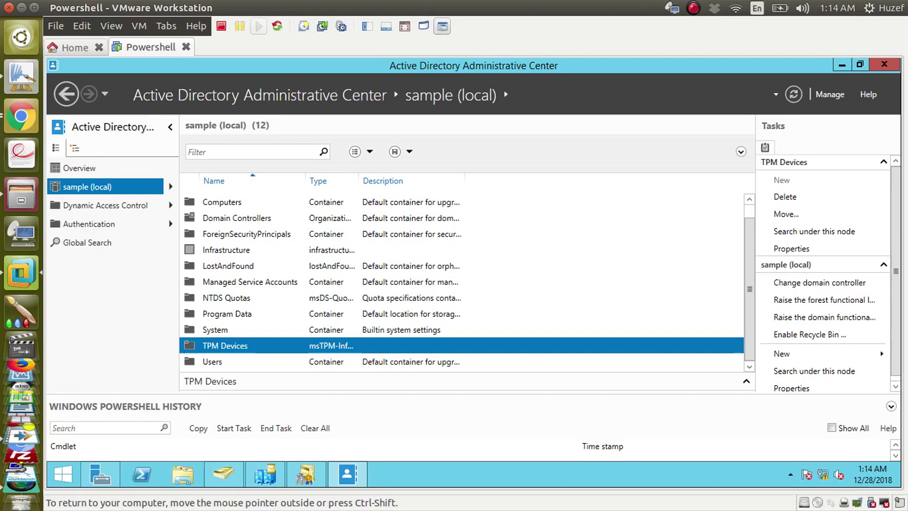
pyautogui.scroll(1, 749, 288)
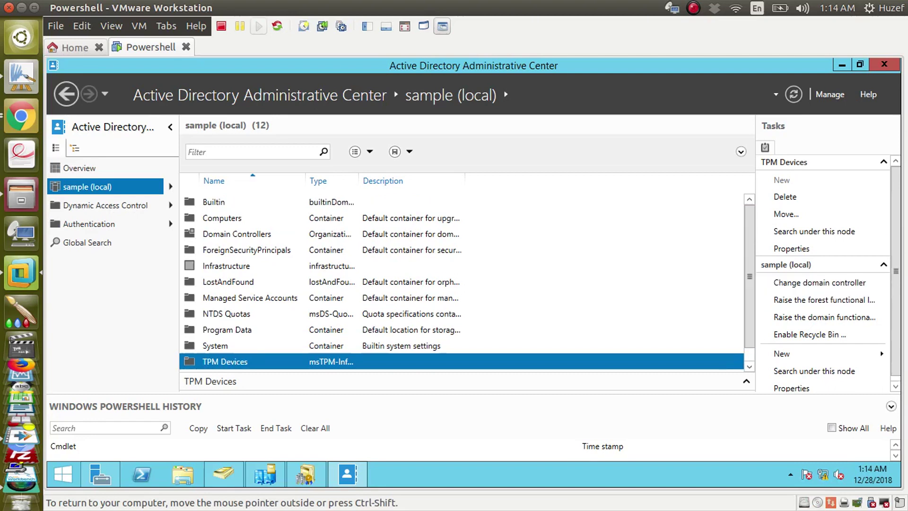
# Step: Switch to the Google Docs document in Chrome and highlight parts of the ADSI Edit title and description in item 5
pyautogui.click(21, 116)
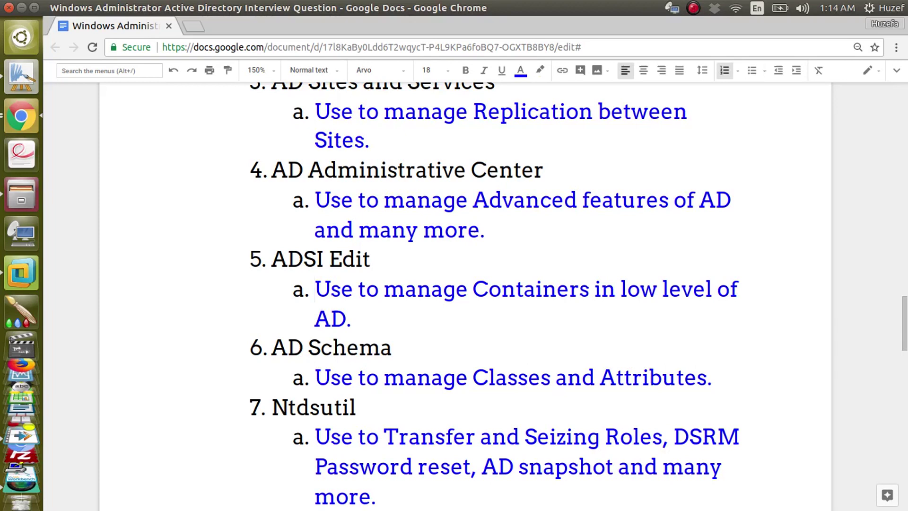
pyautogui.moveTo(315, 290); pyautogui.dragTo(405, 290)
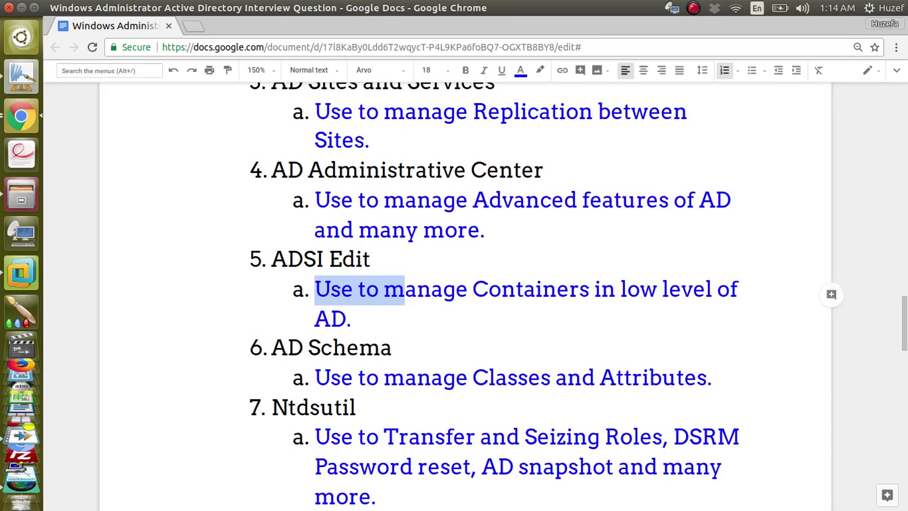
pyautogui.moveTo(303, 260); pyautogui.dragTo(324, 260)
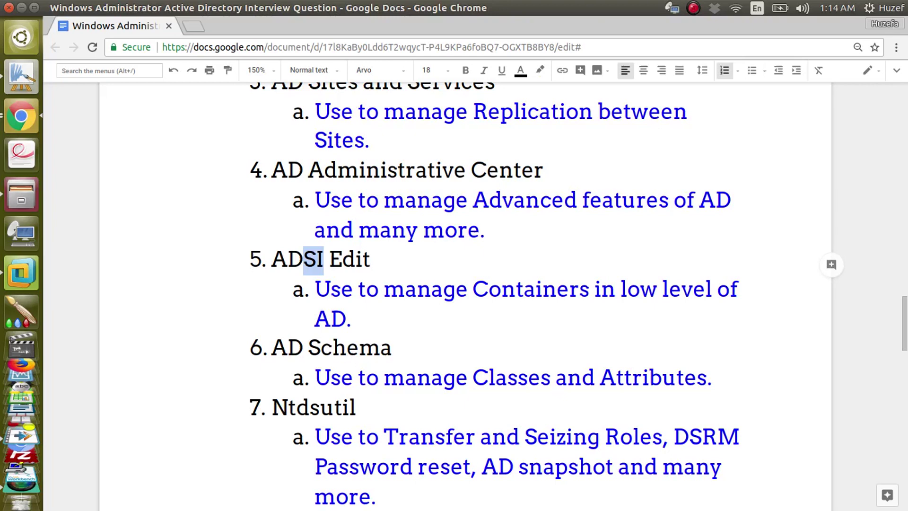
# Step: Return to the virtual machine, minimize Active Directory Administrative Center, and open ADSI Edit for server PS1 from Server Manager
pyautogui.click(21, 273)
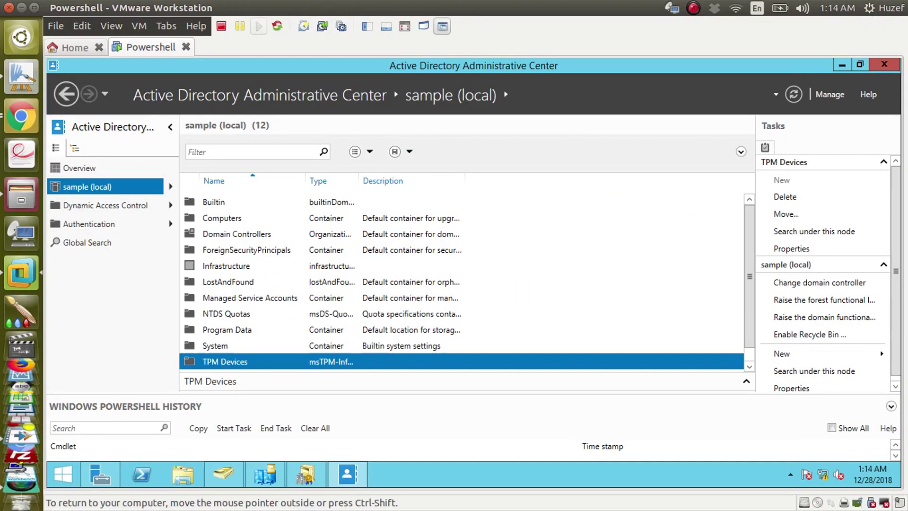
pyautogui.click(842, 65)
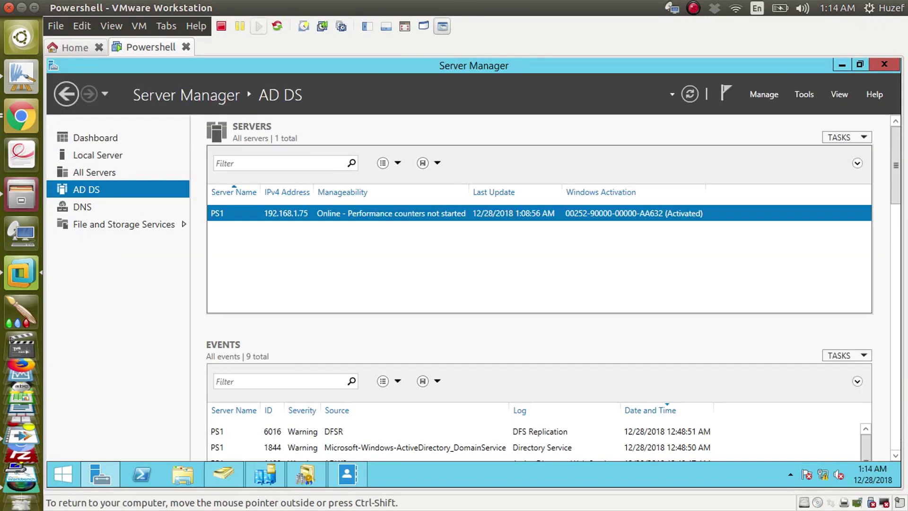
pyautogui.rightClick(285, 213)
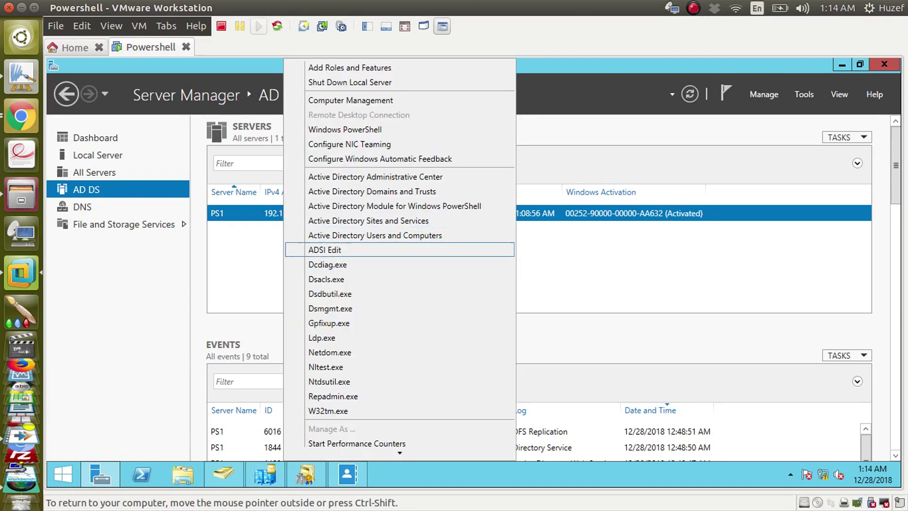
pyautogui.click(325, 249)
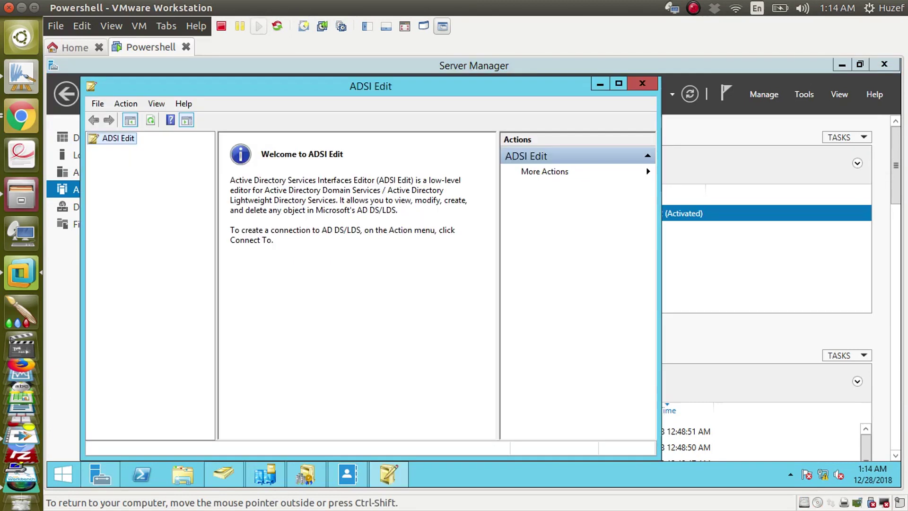
# Step: Connect ADSI Edit to the well known naming context Configuration on the default server
pyautogui.click(126, 103)
pyautogui.click(142, 119)
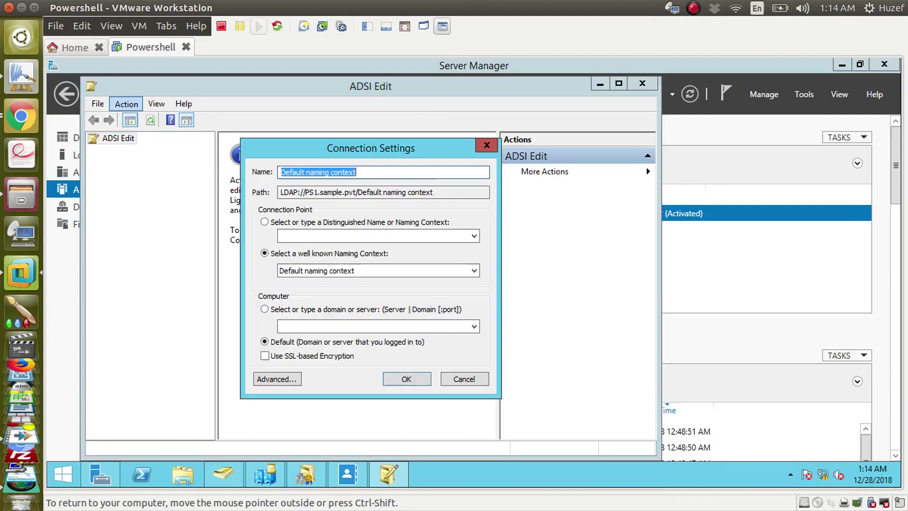
pyautogui.click(387, 271)
pyautogui.click(388, 272)
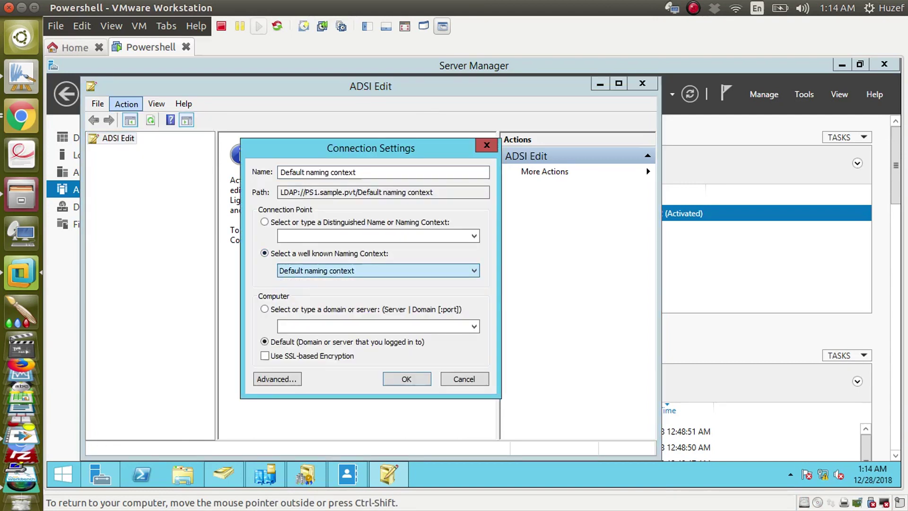
pyautogui.click(388, 290)
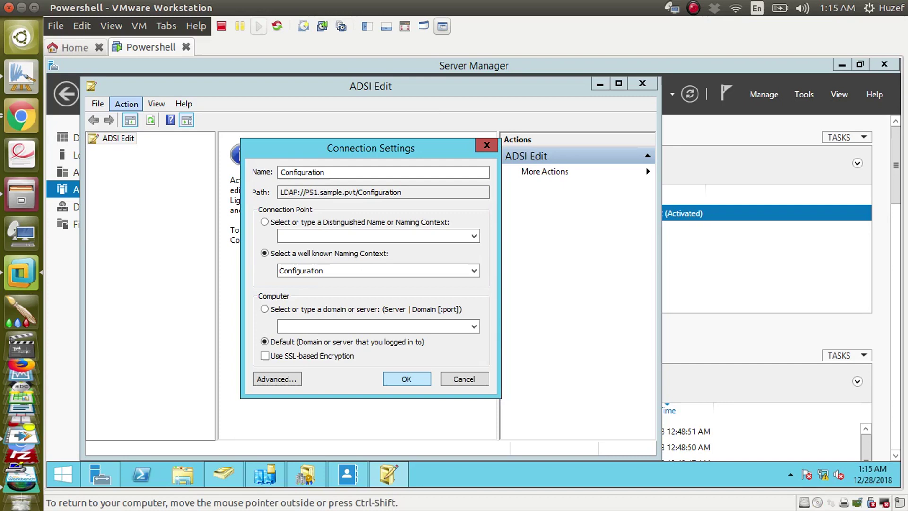
pyautogui.click(406, 379)
# Step: Expand CN=Configuration,DC=sample,DC=pvt through CN=Services to CN=Windows NT, widening the tree so the container names fit
pyautogui.doubleClick(151, 150)
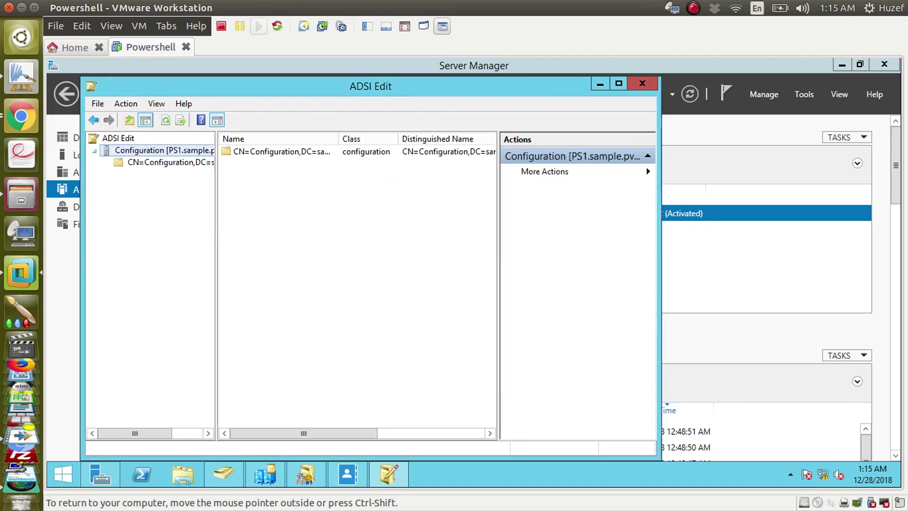
pyautogui.doubleClick(166, 162)
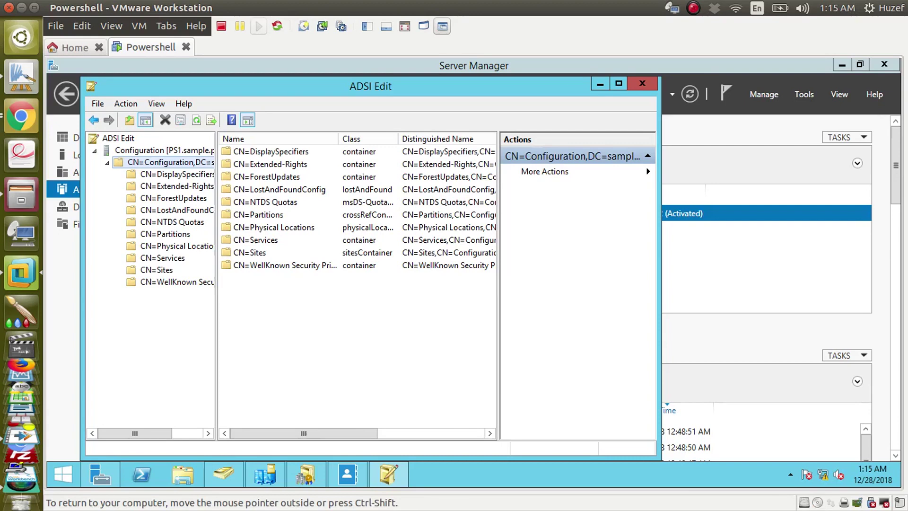
pyautogui.moveTo(217, 227); pyautogui.dragTo(307, 227)
pyautogui.moveTo(308, 284); pyautogui.dragTo(315, 284)
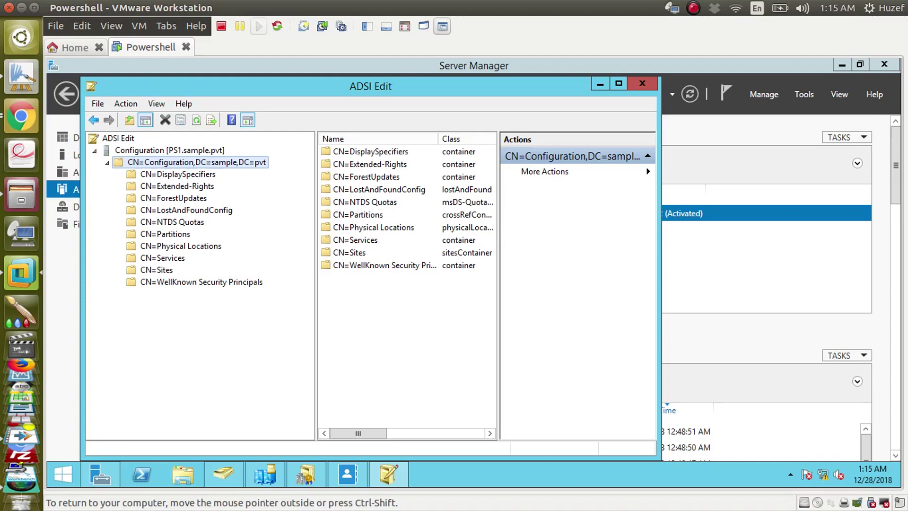
pyautogui.doubleClick(162, 258)
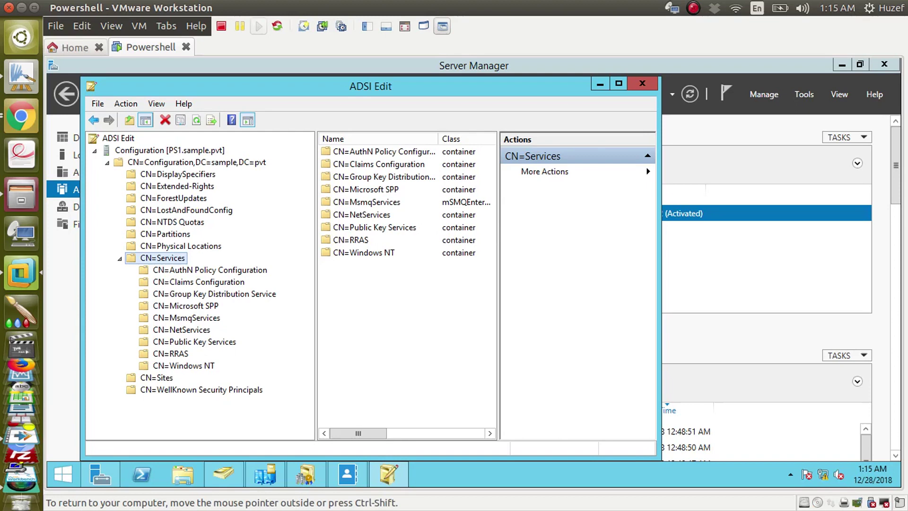
pyautogui.doubleClick(183, 365)
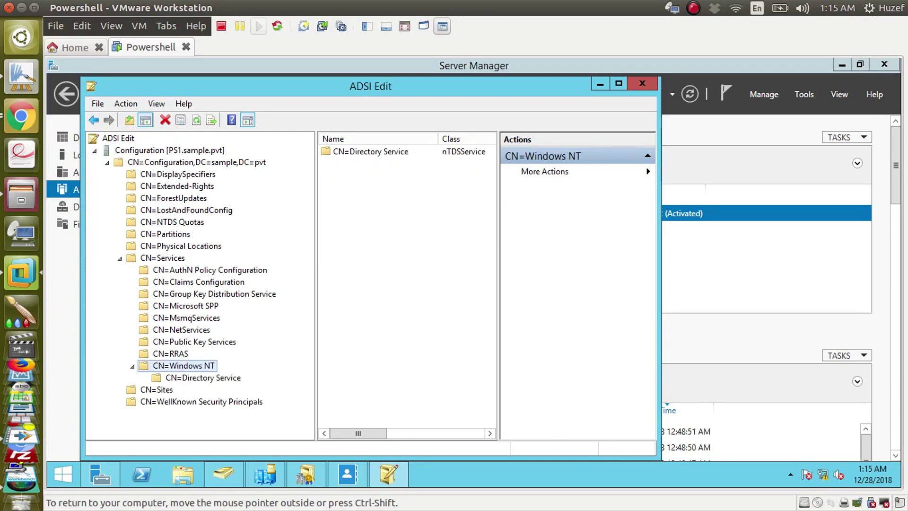
# Step: Open CN=Directory Service under CN=Windows NT and go into its CN=Optional Features container
pyautogui.click(378, 139)
pyautogui.click(370, 152)
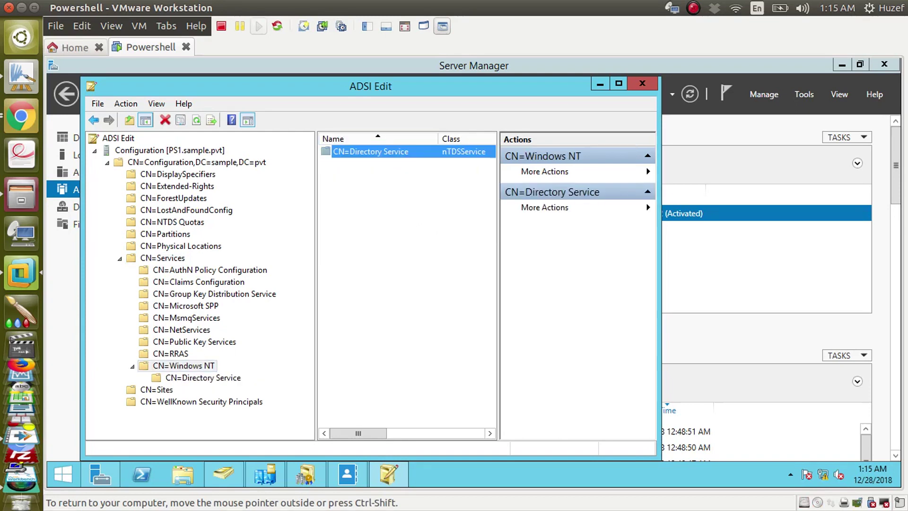
pyautogui.doubleClick(370, 152)
pyautogui.doubleClick(370, 152)
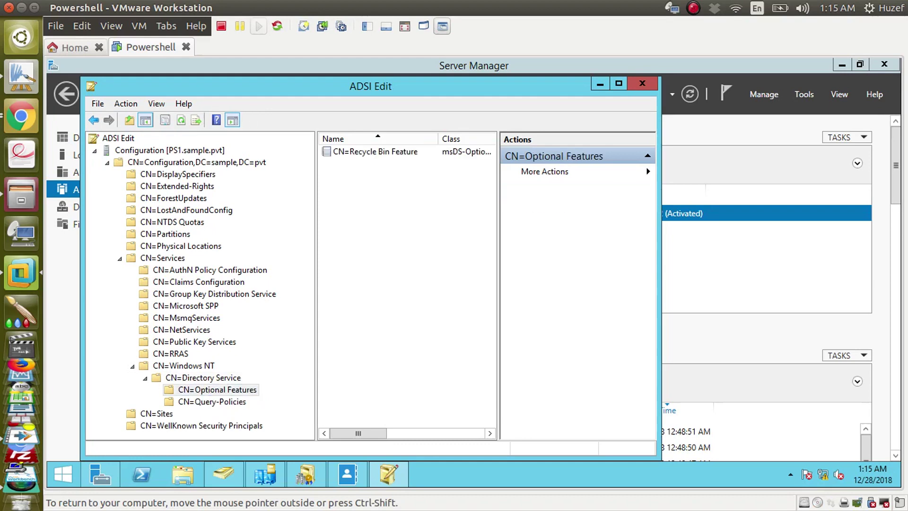
# Step: Look through the classes offered for a new object under CN=Services and cancel without creating one
pyautogui.rightClick(174, 258)
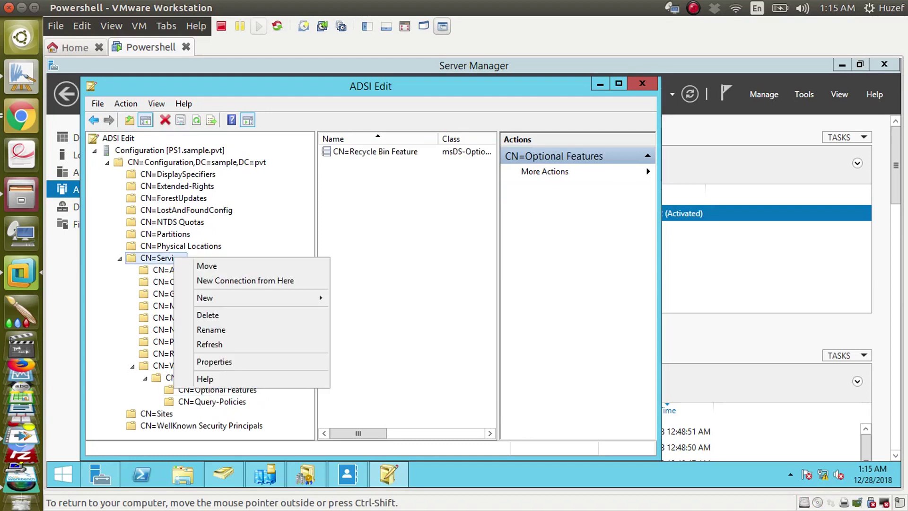
pyautogui.moveTo(284, 298)
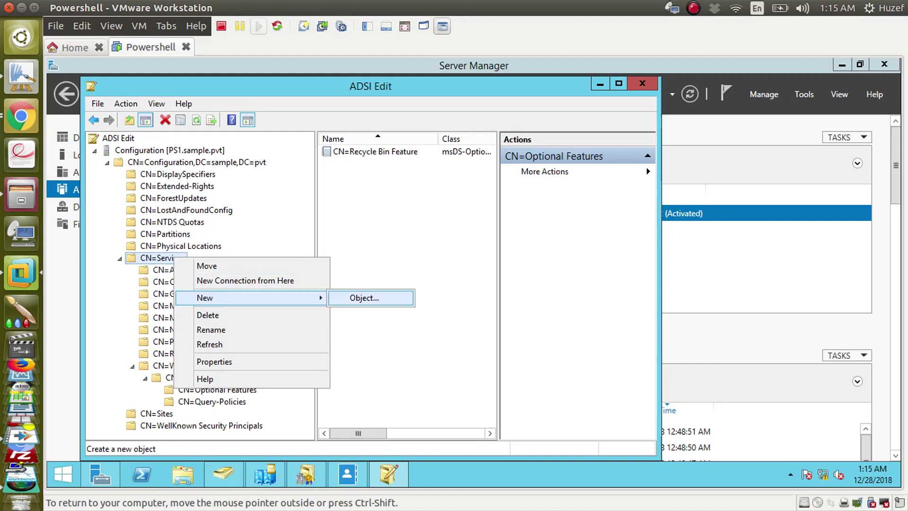
pyautogui.click(364, 298)
pyautogui.moveTo(294, 174); pyautogui.dragTo(294, 229)
pyautogui.click(295, 323)
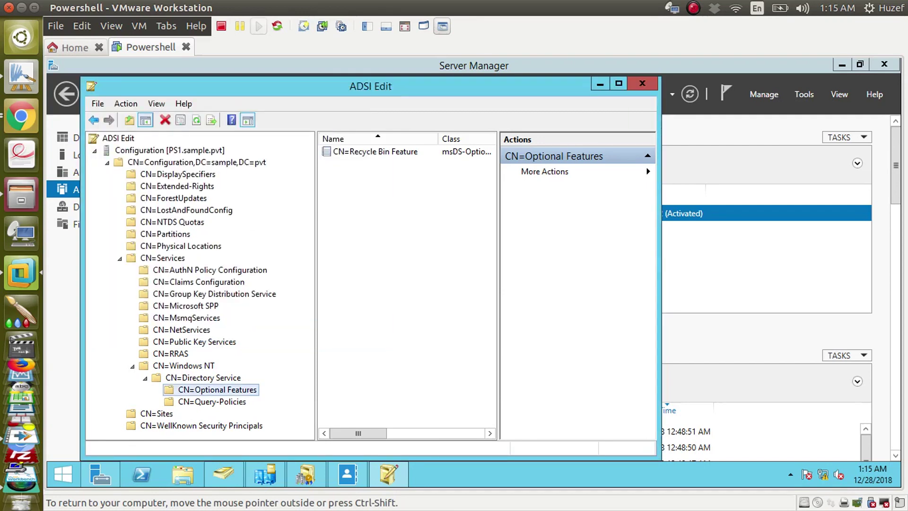
# Step: Switch to MyPaint, clear the canvas and handwrite "SCCM" in the upper right part of the drawing
pyautogui.click(21, 77)
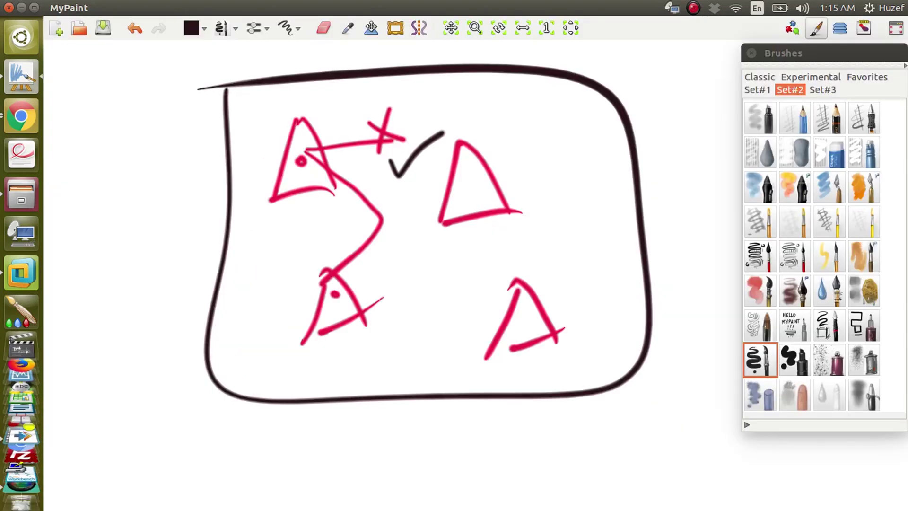
pyautogui.press('Delete')
pyautogui.moveTo(478, 176)
pyautogui.mouseDown()
pyautogui.moveTo(435, 211)
pyautogui.moveTo(444, 227)
pyautogui.mouseUp()
pyautogui.moveTo(522, 165); pyautogui.dragTo(553, 201)
pyautogui.moveTo(574, 155)
pyautogui.mouseDown()
pyautogui.moveTo(542, 192)
pyautogui.moveTo(581, 194)
pyautogui.mouseUp()
pyautogui.moveTo(600, 184)
pyautogui.mouseDown()
pyautogui.moveTo(622, 164)
pyautogui.moveTo(651, 169)
pyautogui.mouseUp()
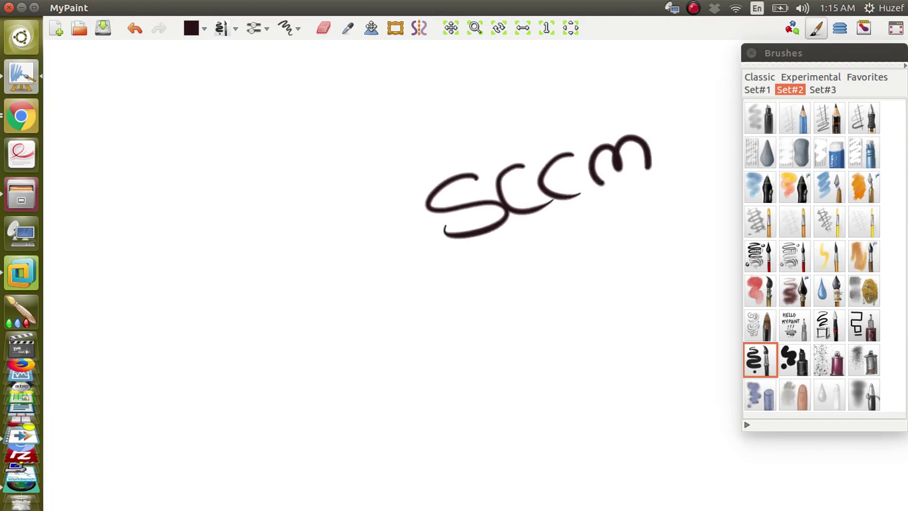
# Step: Write "Exchange" below SCCM, frame both words in a box and draw a dividing line between them
pyautogui.moveTo(498, 278)
pyautogui.mouseDown()
pyautogui.moveTo(465, 286)
pyautogui.moveTo(518, 325)
pyautogui.mouseUp()
pyautogui.moveTo(471, 320); pyautogui.dragTo(505, 310)
pyautogui.moveTo(524, 301); pyautogui.dragTo(529, 321)
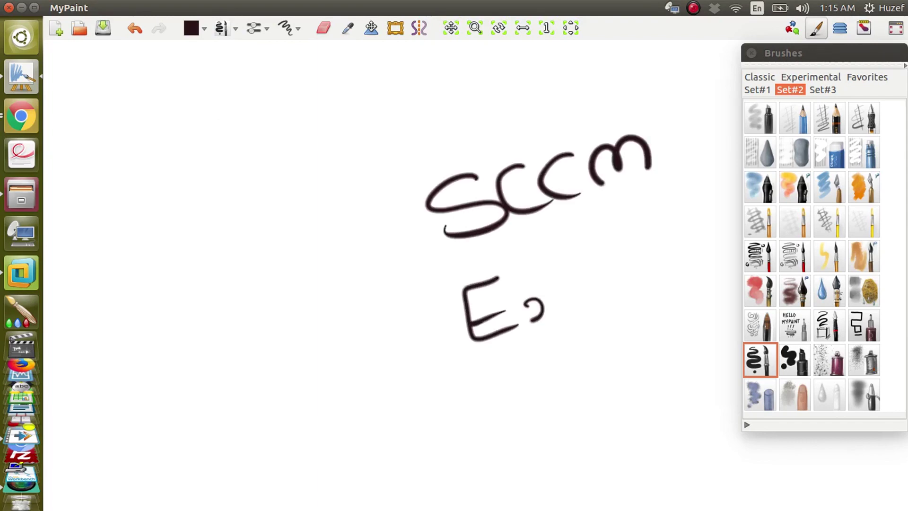
pyautogui.moveTo(559, 287); pyautogui.dragTo(561, 312)
pyautogui.moveTo(591, 285); pyautogui.dragTo(590, 299)
pyautogui.moveTo(579, 240)
pyautogui.mouseDown()
pyautogui.moveTo(600, 294)
pyautogui.moveTo(650, 267)
pyautogui.moveTo(672, 234)
pyautogui.mouseUp()
pyautogui.moveTo(670, 265); pyautogui.dragTo(706, 255)
pyautogui.moveTo(455, 369)
pyautogui.mouseDown()
pyautogui.moveTo(696, 279)
pyautogui.moveTo(646, 96)
pyautogui.moveTo(436, 331)
pyautogui.moveTo(442, 356)
pyautogui.mouseUp()
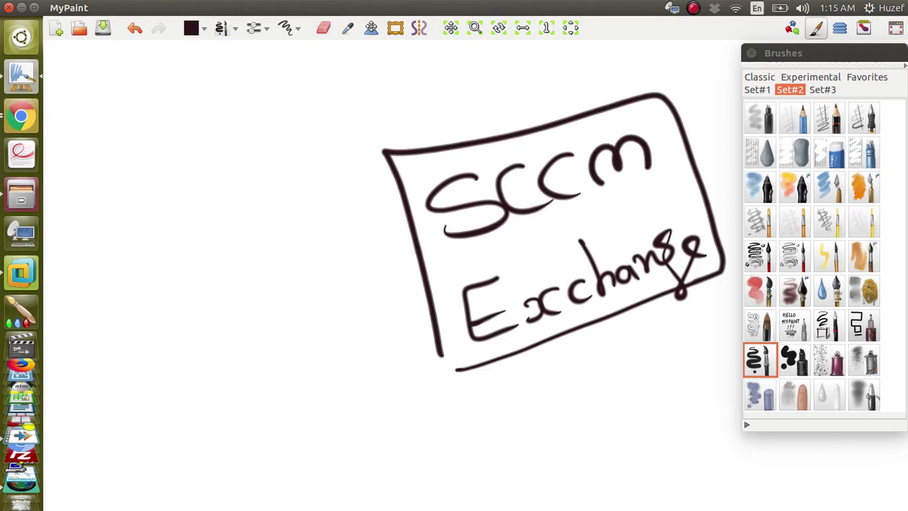
pyautogui.moveTo(415, 263); pyautogui.dragTo(693, 183)
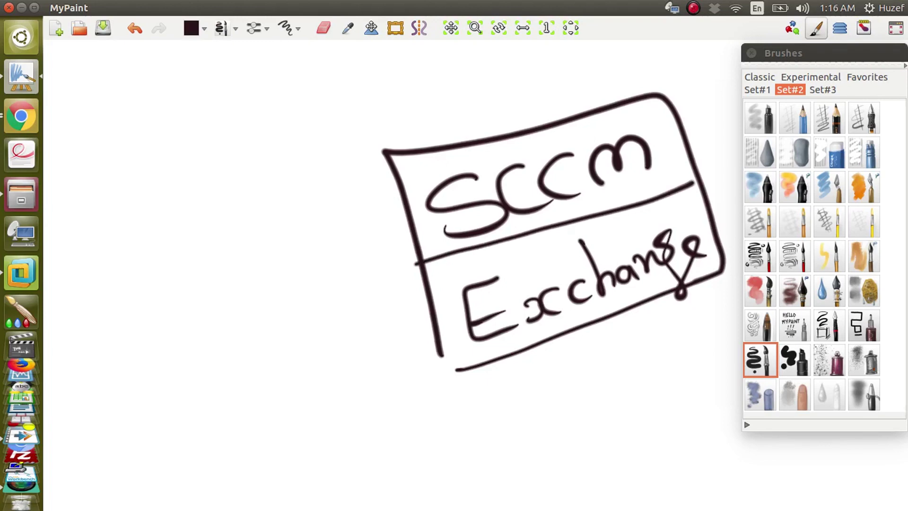
# Step: With a thick marker brush, draw a square beside the SCCM and Exchange box and three curved connectors from the box to it
pyautogui.click(795, 360)
pyautogui.moveTo(394, 149)
pyautogui.mouseDown()
pyautogui.moveTo(290, 112)
pyautogui.moveTo(154, 198)
pyautogui.mouseUp()
pyautogui.moveTo(122, 259)
pyautogui.mouseDown()
pyautogui.moveTo(139, 333)
pyautogui.moveTo(276, 258)
pyautogui.moveTo(130, 245)
pyautogui.mouseUp()
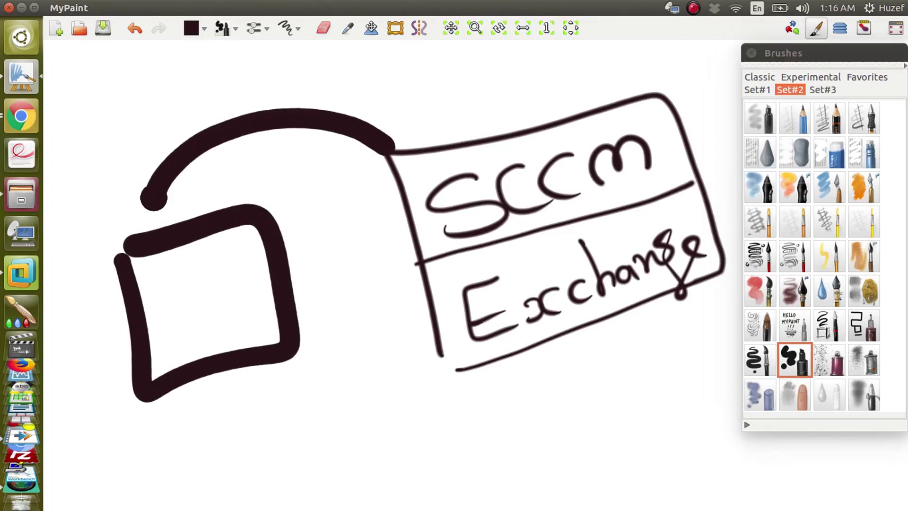
pyautogui.moveTo(515, 352)
pyautogui.mouseDown()
pyautogui.moveTo(392, 428)
pyautogui.moveTo(248, 380)
pyautogui.moveTo(240, 421)
pyautogui.moveTo(284, 382)
pyautogui.mouseUp()
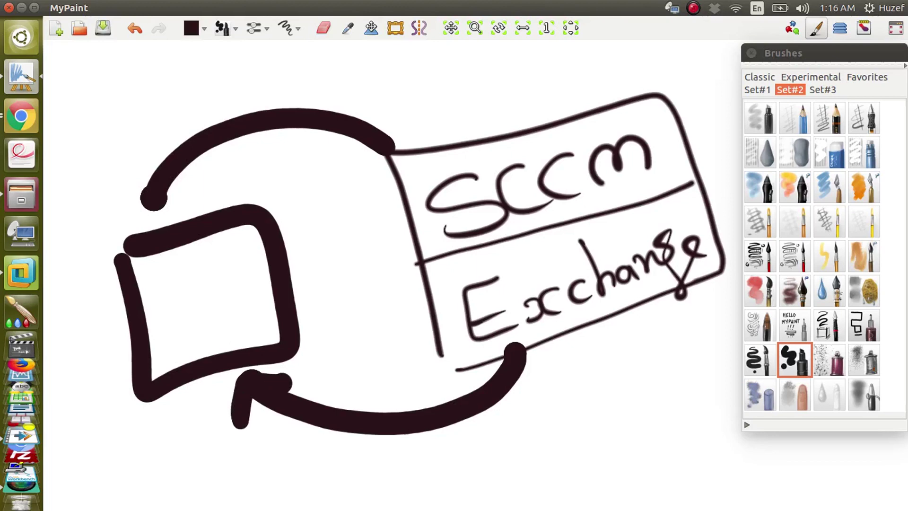
pyautogui.moveTo(525, 140)
pyautogui.mouseDown()
pyautogui.moveTo(513, 106)
pyautogui.moveTo(279, 187)
pyautogui.moveTo(281, 194)
pyautogui.moveTo(303, 191)
pyautogui.mouseUp()
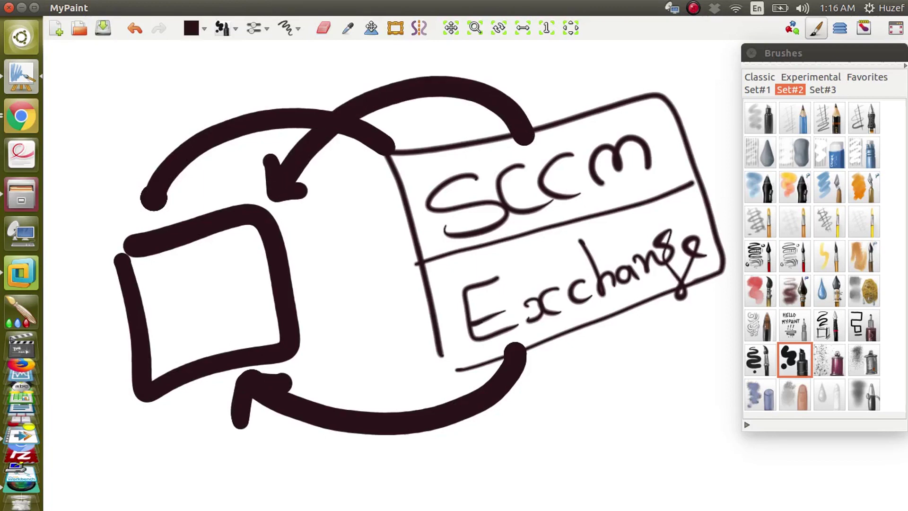
# Step: With a textured ink brush, draw concentric ovals inside the square, label it "AD" and add an "S" with an arrow into it
pyautogui.click(795, 291)
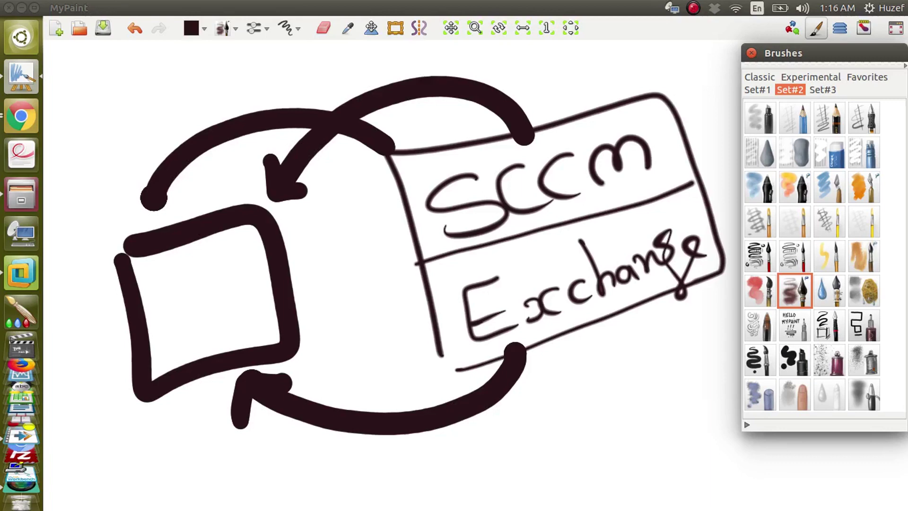
pyautogui.moveTo(222, 281)
pyautogui.mouseDown()
pyautogui.moveTo(213, 324)
pyautogui.moveTo(234, 276)
pyautogui.moveTo(204, 298)
pyautogui.moveTo(177, 281)
pyautogui.mouseUp()
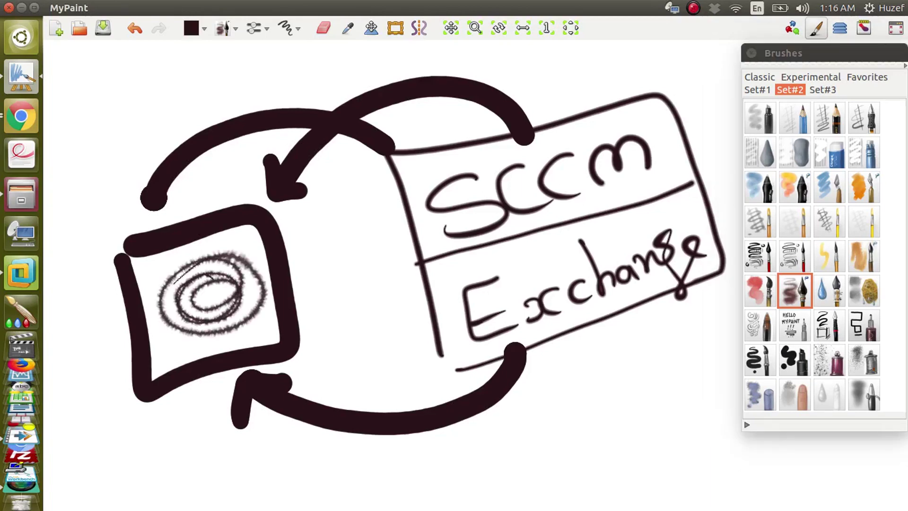
pyautogui.moveTo(110, 163)
pyautogui.mouseDown()
pyautogui.moveTo(115, 206)
pyautogui.moveTo(138, 191)
pyautogui.mouseUp()
pyautogui.moveTo(127, 144); pyautogui.dragTo(142, 179)
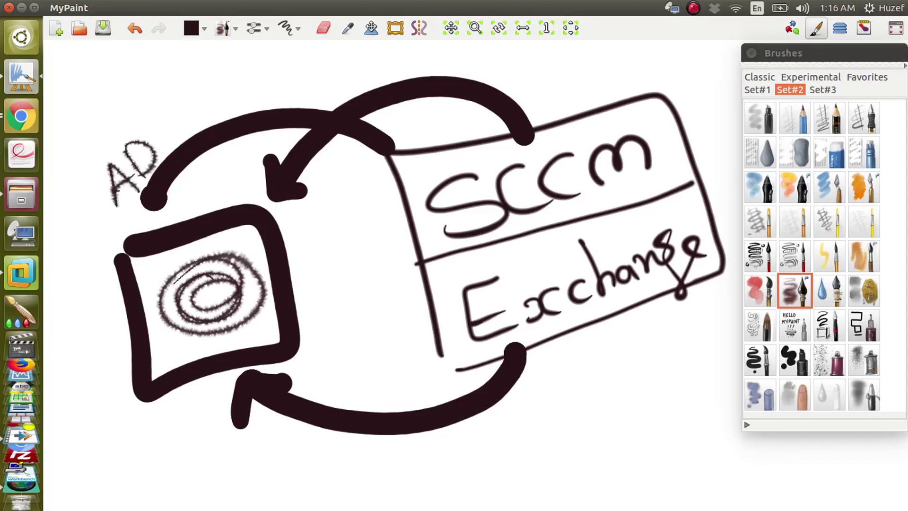
pyautogui.moveTo(96, 297)
pyautogui.mouseDown()
pyautogui.moveTo(84, 326)
pyautogui.moveTo(103, 362)
pyautogui.moveTo(168, 342)
pyautogui.moveTo(166, 355)
pyautogui.mouseUp()
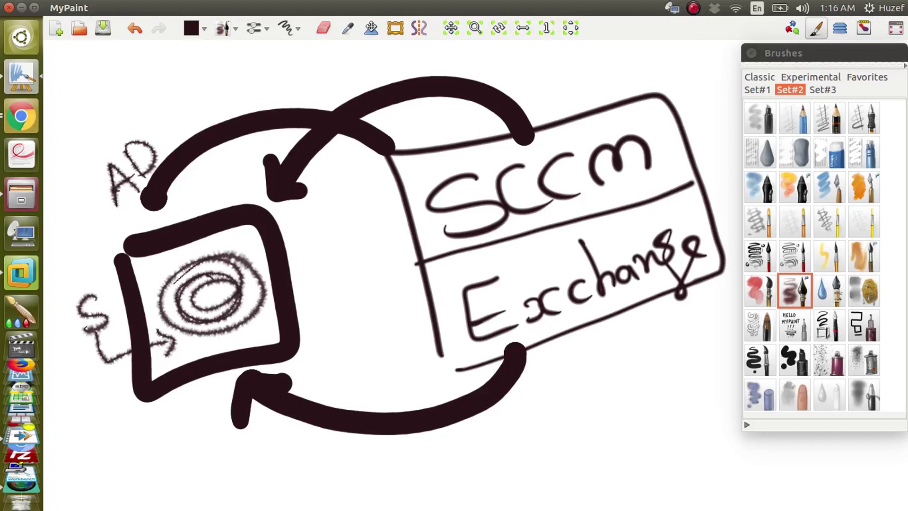
# Step: Draw two thin arrows from the SCCM and Exchange side pointing at the AD square
pyautogui.moveTo(341, 228); pyautogui.dragTo(302, 272)
pyautogui.moveTo(308, 246)
pyautogui.mouseDown()
pyautogui.moveTo(301, 273)
pyautogui.moveTo(327, 277)
pyautogui.mouseUp()
pyautogui.moveTo(410, 349); pyautogui.dragTo(314, 315)
pyautogui.moveTo(325, 301)
pyautogui.mouseDown()
pyautogui.moveTo(311, 316)
pyautogui.moveTo(322, 328)
pyautogui.mouseUp()
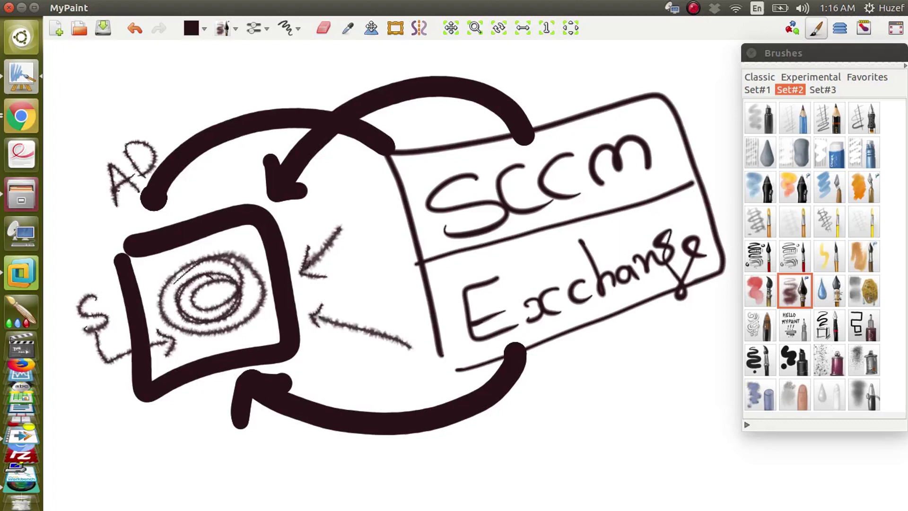
# Step: Write "S" and "E" after the AD label and circle the two letters together
pyautogui.moveTo(184, 101); pyautogui.dragTo(166, 134)
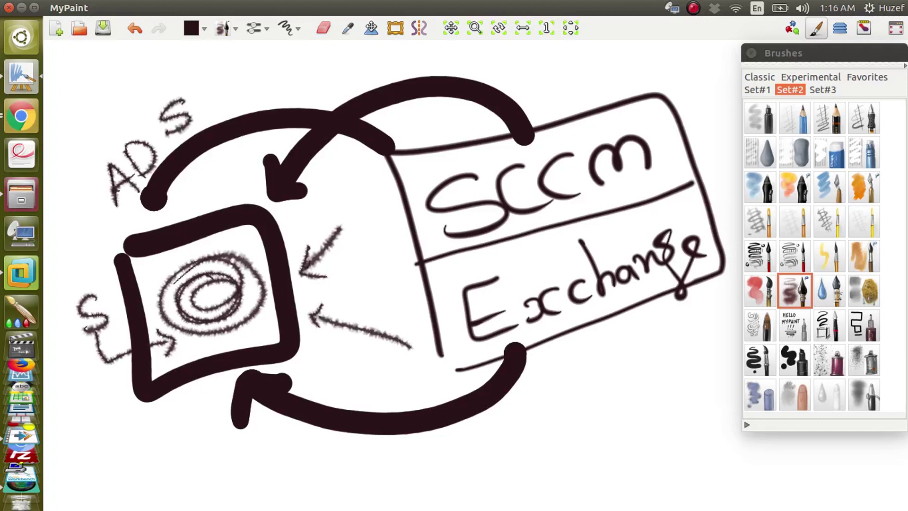
pyautogui.moveTo(217, 86)
pyautogui.mouseDown()
pyautogui.moveTo(204, 93)
pyautogui.moveTo(207, 113)
pyautogui.mouseUp()
pyautogui.moveTo(208, 101); pyautogui.dragTo(228, 97)
pyautogui.moveTo(208, 113); pyautogui.dragTo(231, 106)
pyautogui.moveTo(176, 142)
pyautogui.mouseDown()
pyautogui.moveTo(261, 109)
pyautogui.moveTo(187, 137)
pyautogui.mouseUp()
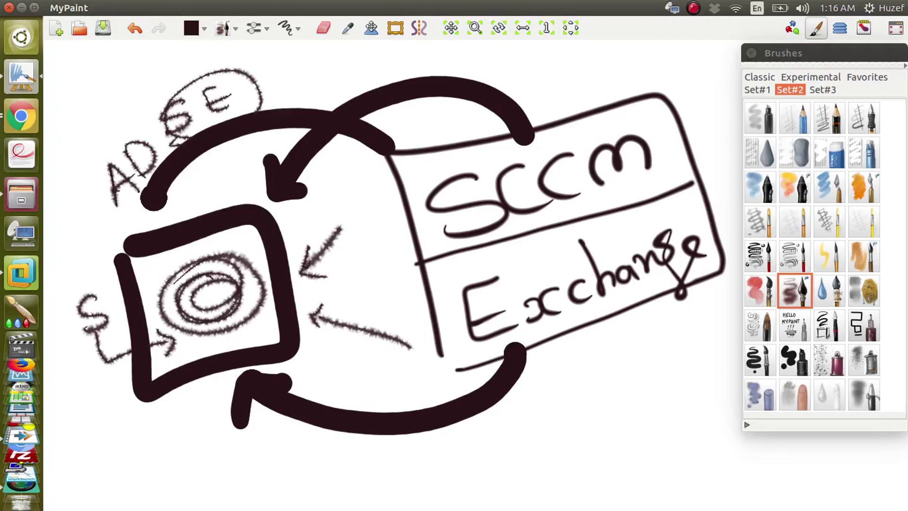
# Step: Switch to the Google Docs document in Chrome and highlight "Schema" and "Classes and Attributes" in item 6
pyautogui.click(21, 115)
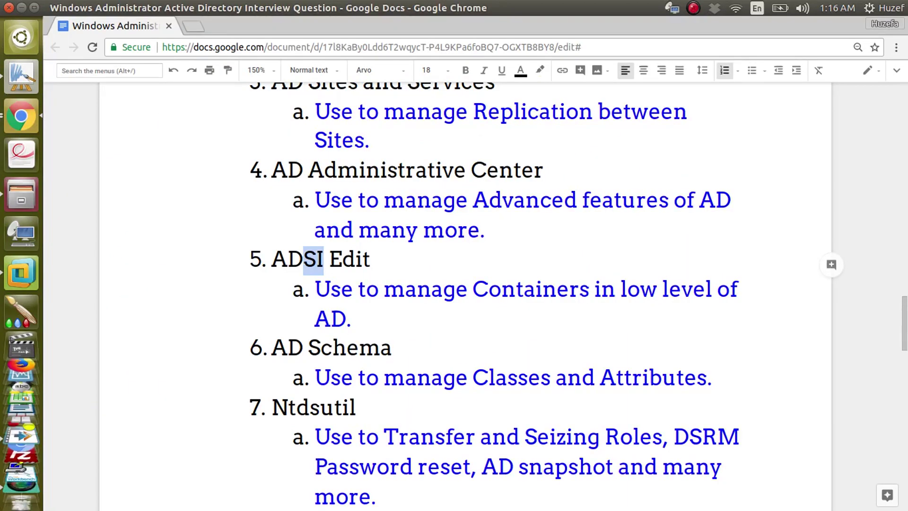
pyautogui.click(303, 349)
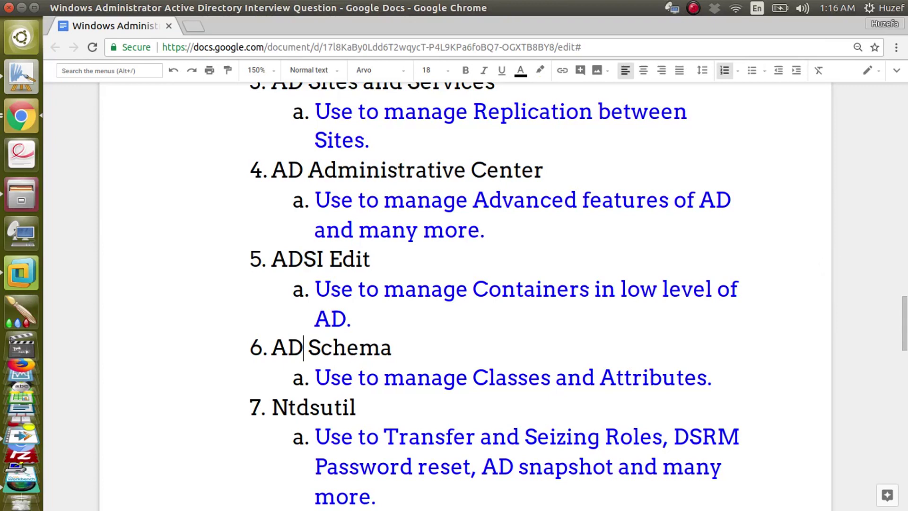
pyautogui.moveTo(308, 349); pyautogui.dragTo(392, 349)
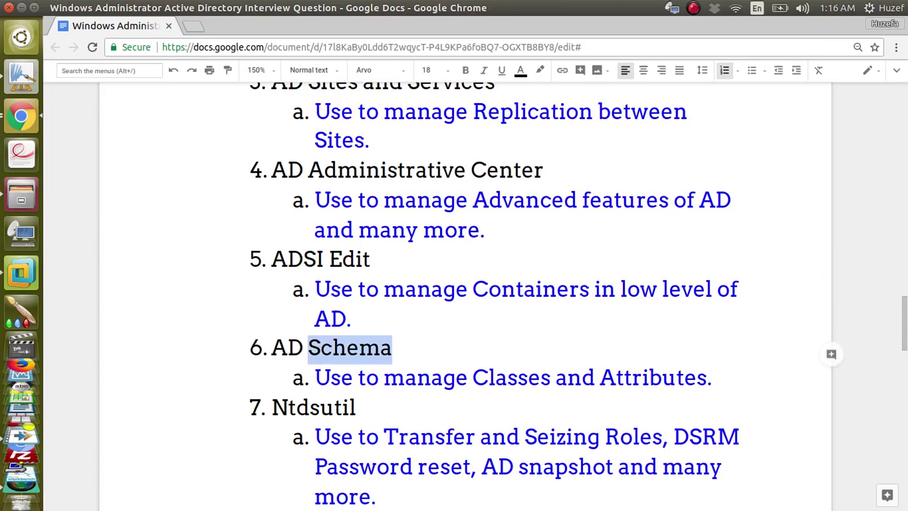
pyautogui.moveTo(473, 378); pyautogui.dragTo(707, 379)
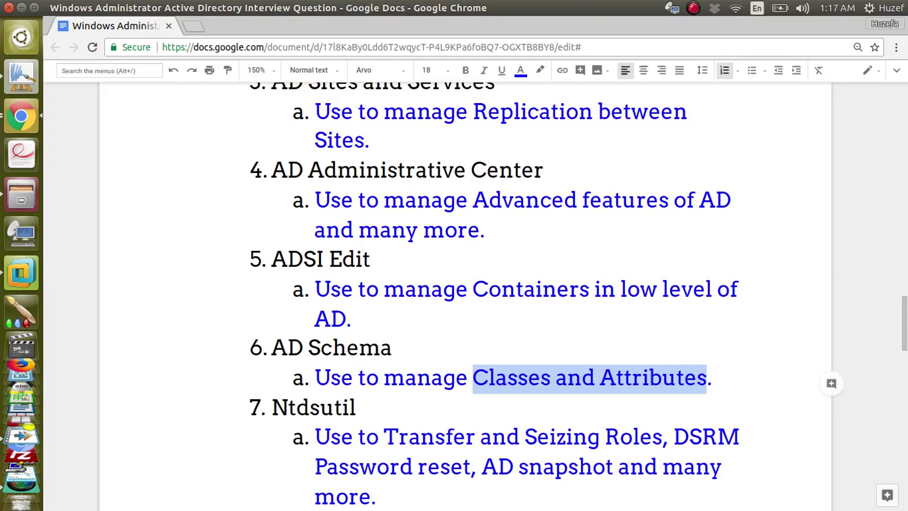
# Step: Return to the virtual machine, minimize ADSI Edit and open an empty management console with the mmc command
pyautogui.click(22, 273)
pyautogui.click(407, 265)
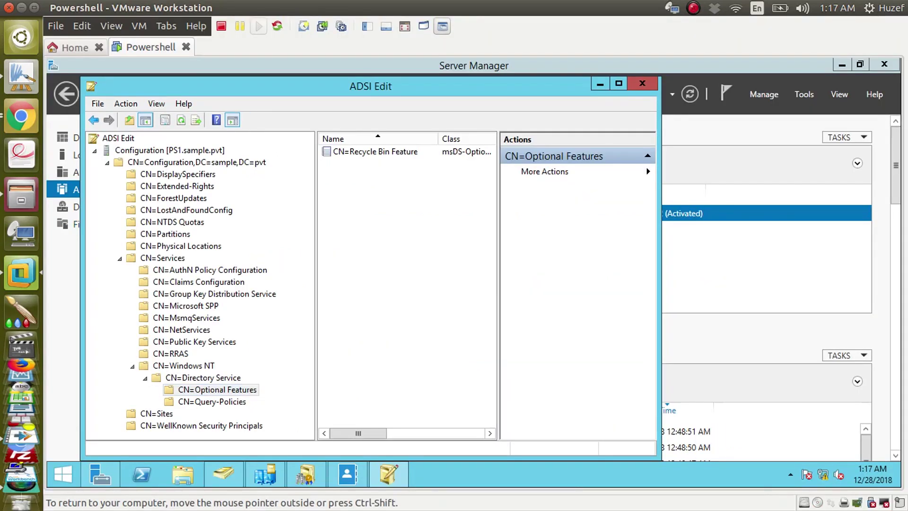
pyautogui.click(600, 84)
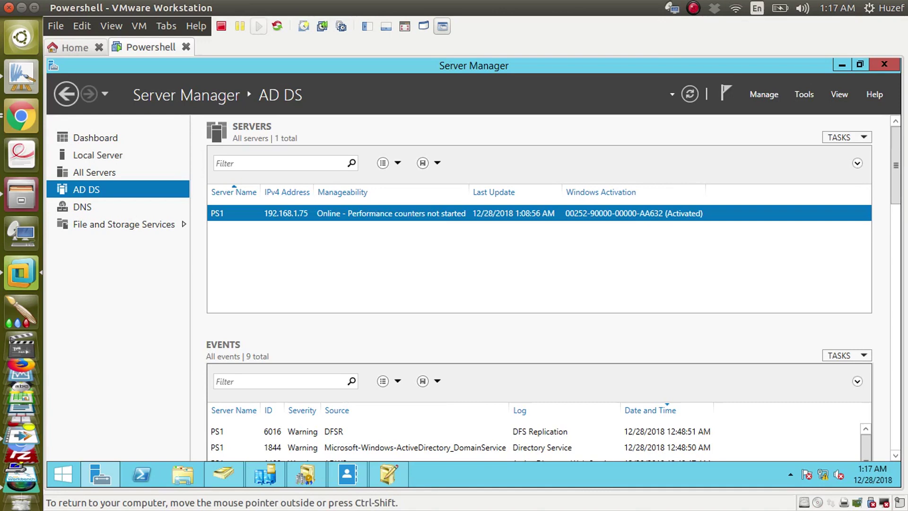
pyautogui.press('super+r')
pyautogui.write('mm')
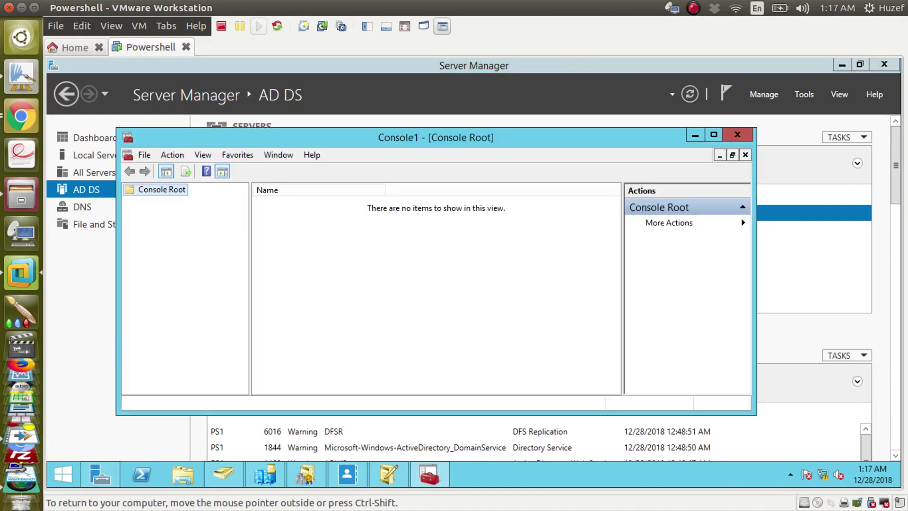
# Step: Check the snap-ins available to the console with a wider name column, cancel the selection and close the console
pyautogui.click(144, 155)
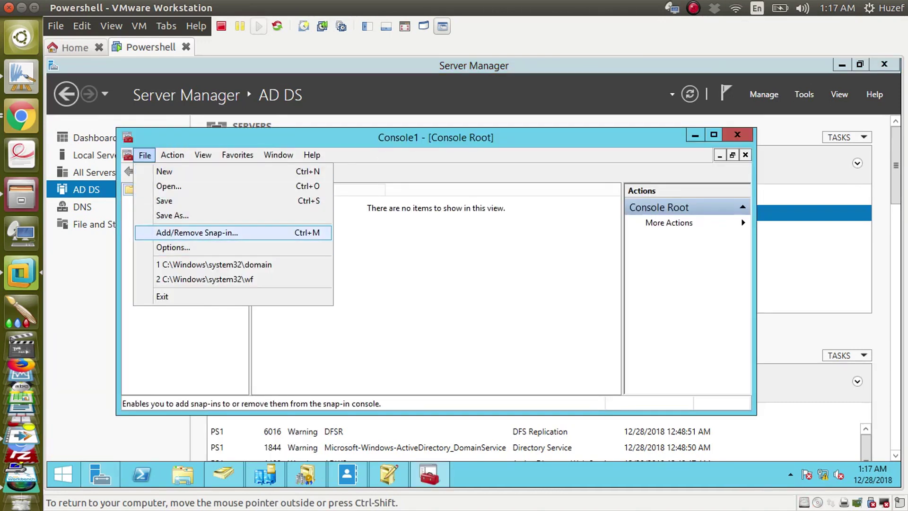
pyautogui.click(197, 232)
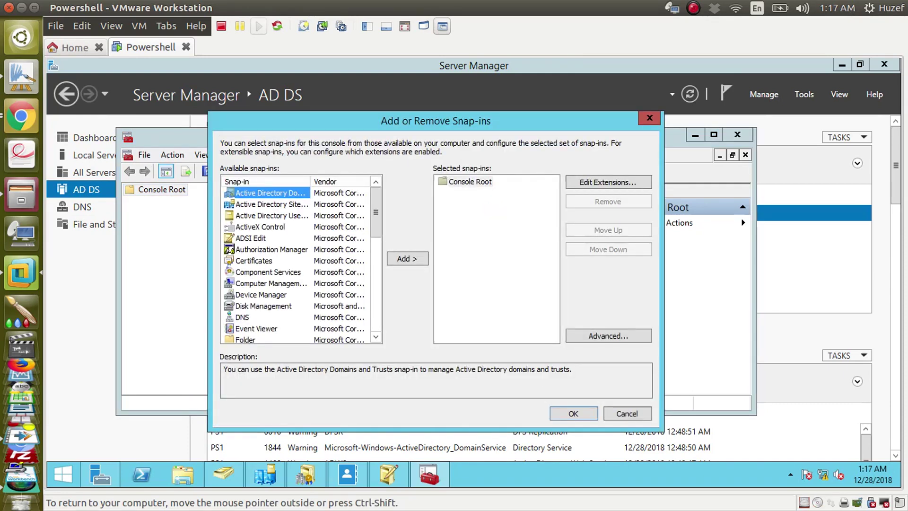
pyautogui.moveTo(310, 181); pyautogui.dragTo(331, 182)
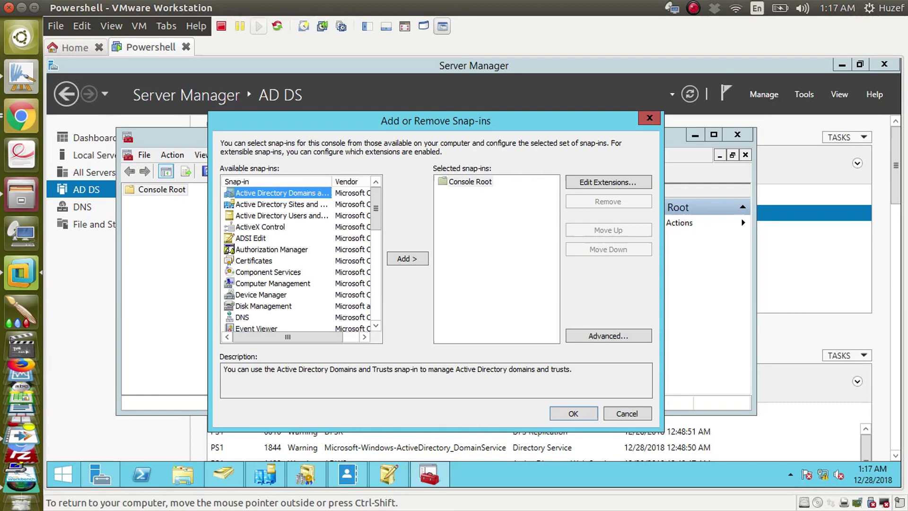
pyautogui.click(627, 413)
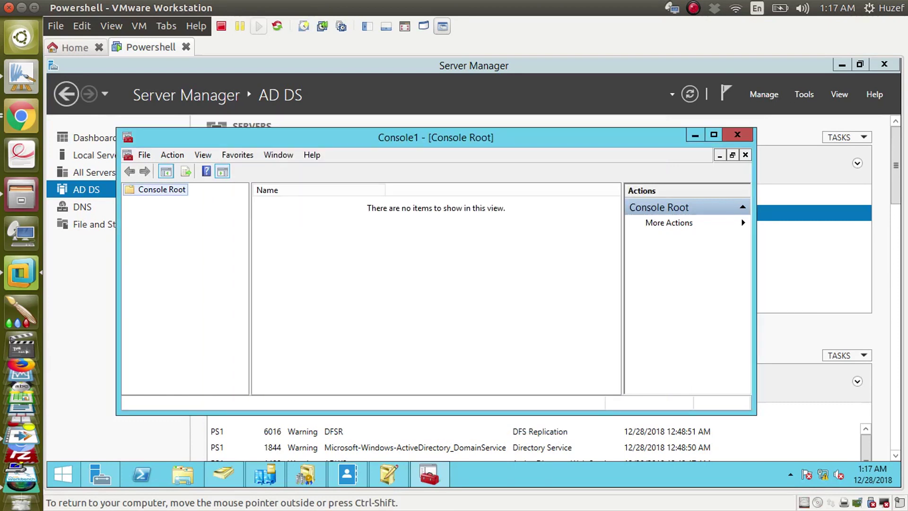
pyautogui.click(737, 135)
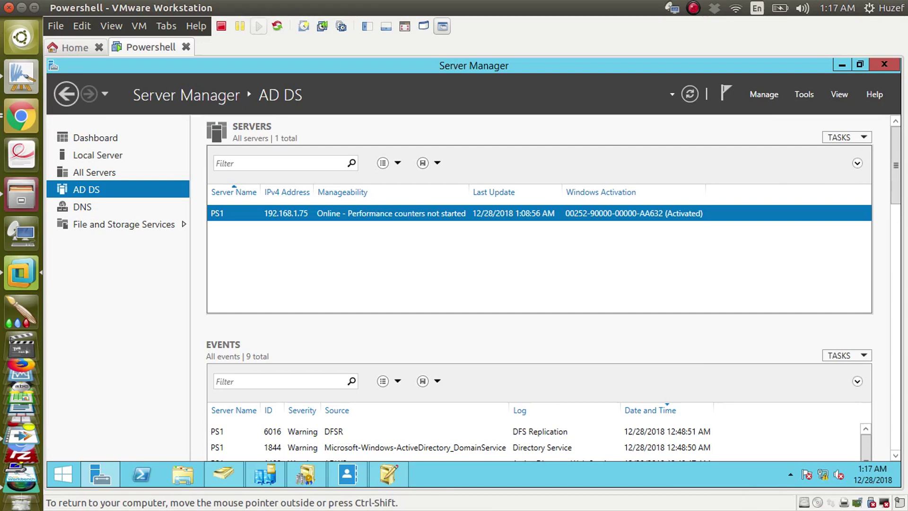
# Step: Open a Command Prompt window on the server with the cmd command
pyautogui.press('super+r')
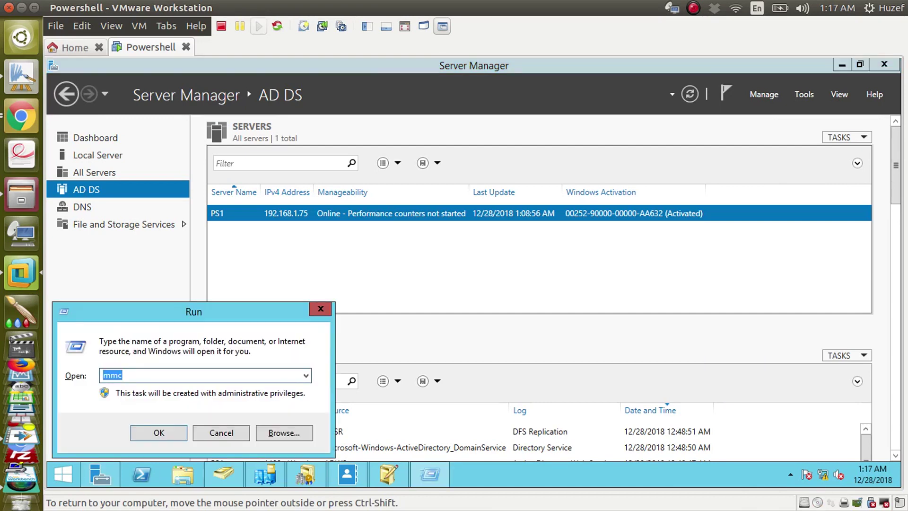
pyautogui.write('cmd')
pyautogui.press('Return')
pyautogui.write('sch')
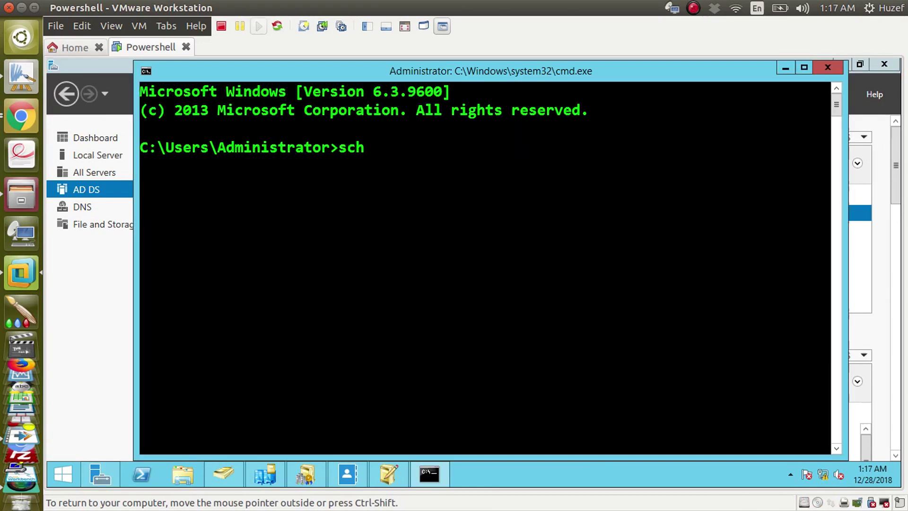
pyautogui.press('BackSpace')
pyautogui.press('BackSpace')
pyautogui.press('BackSpace')
pyautogui.write('sch')
pyautogui.press('BackSpace')
pyautogui.press('BackSpace')
pyautogui.press('BackSpace')
# Step: Register the schema management library with regsvr32 schmmgmt.dll, close the Command Prompt window and dismiss the registration message
pyautogui.write('regsvr')
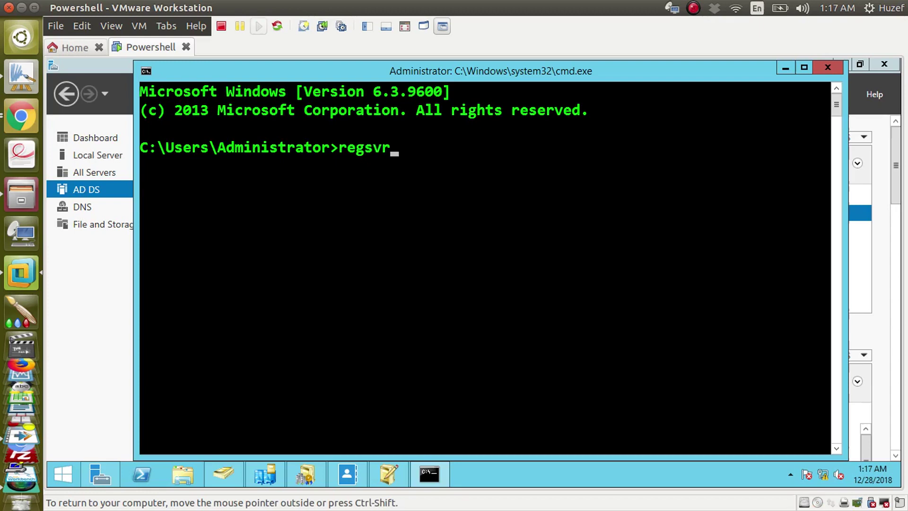
pyautogui.write('32 schm')
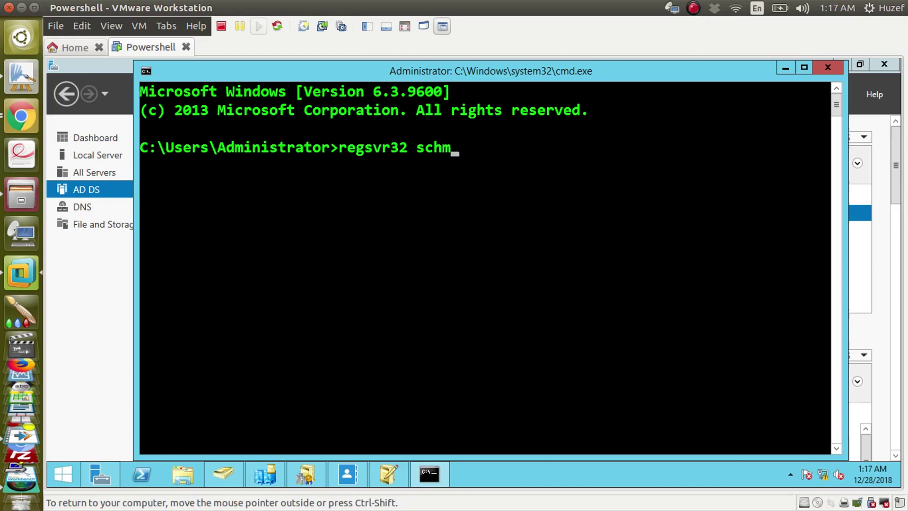
pyautogui.write('mgmt.dl')
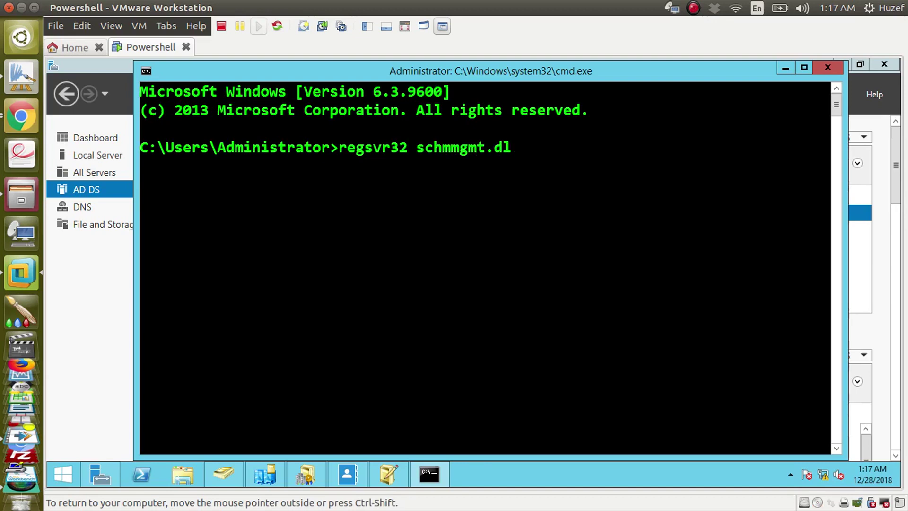
pyautogui.write('l')
pyautogui.press('Return')
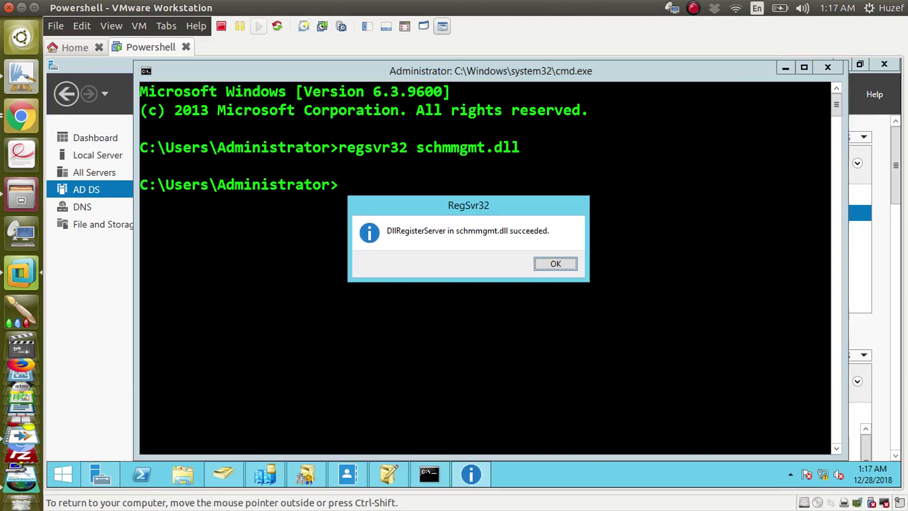
pyautogui.press('Return')
pyautogui.click(827, 68)
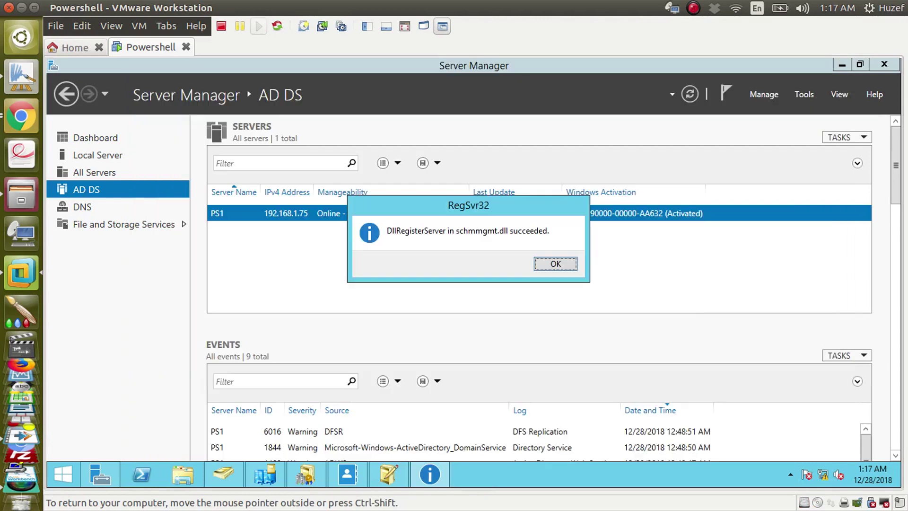
pyautogui.click(556, 264)
# Step: Open an empty management console with the mmc command
pyautogui.press('super+r')
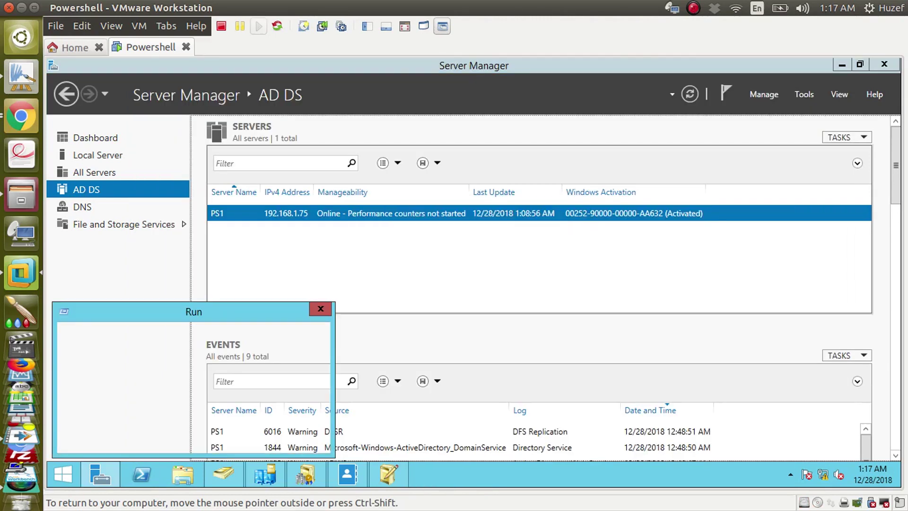
pyautogui.write('mmc')
pyautogui.press('Return')
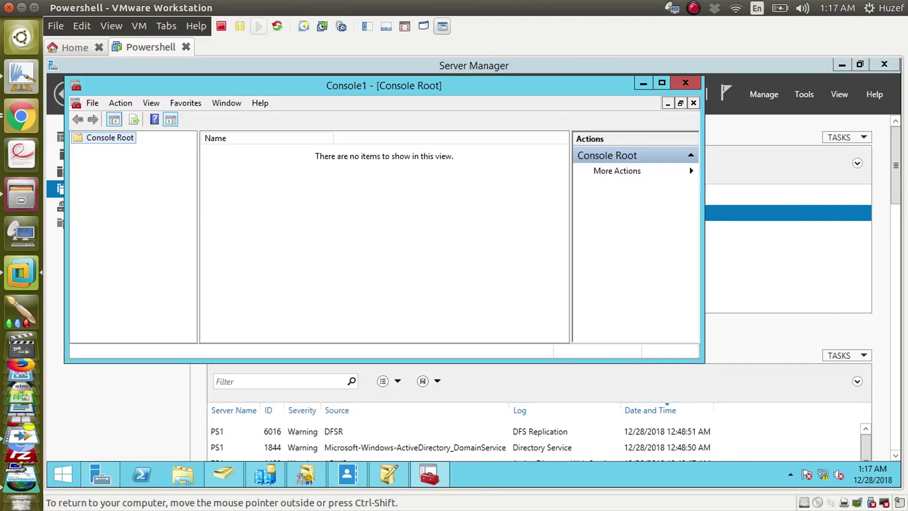
# Step: Add the Active Directory Schema snap-in to the console
pyautogui.click(93, 104)
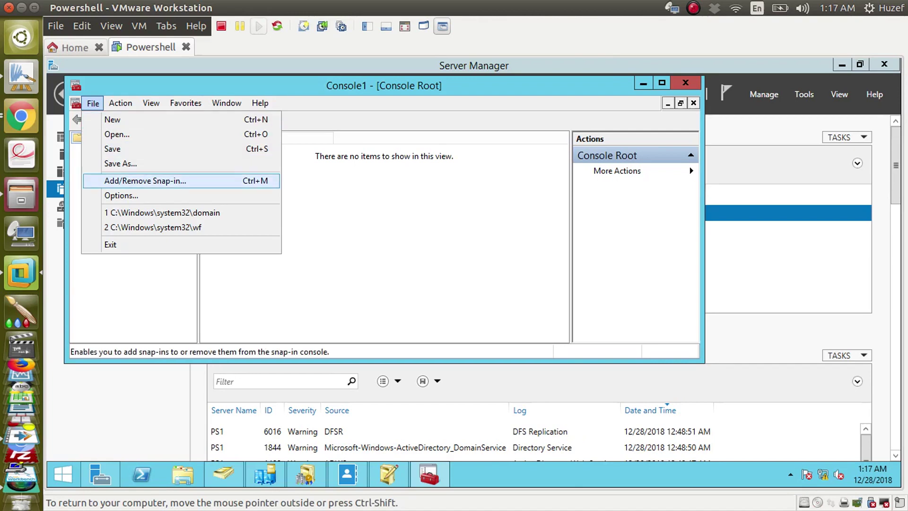
pyautogui.press('Return')
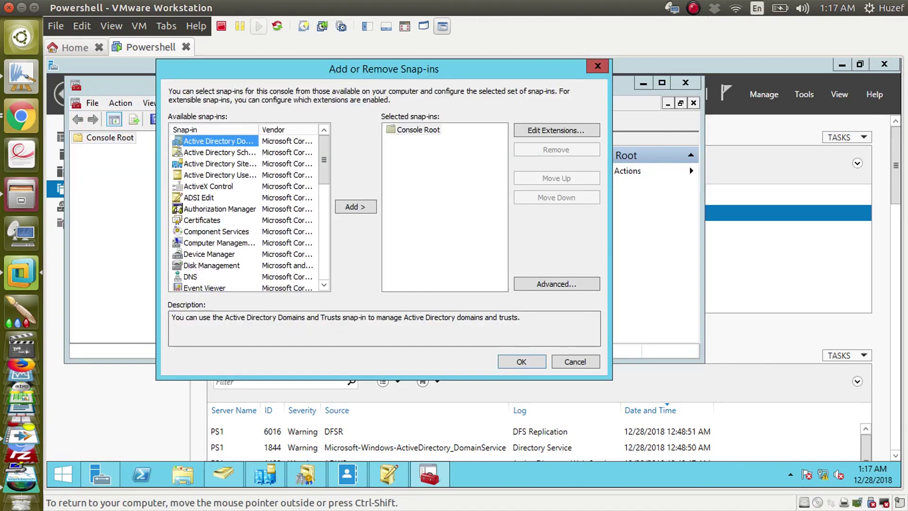
pyautogui.press('Down')
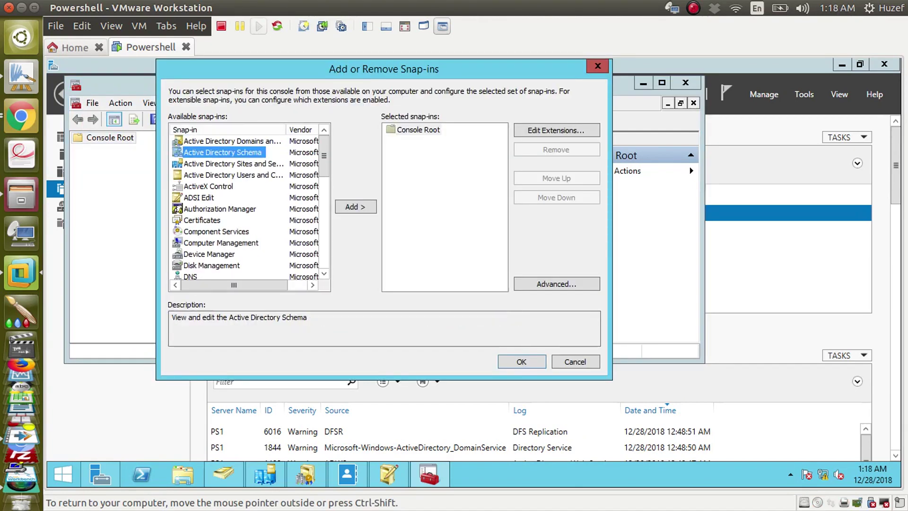
pyautogui.press('Tab')
pyautogui.press('Return')
pyautogui.press('Tab')
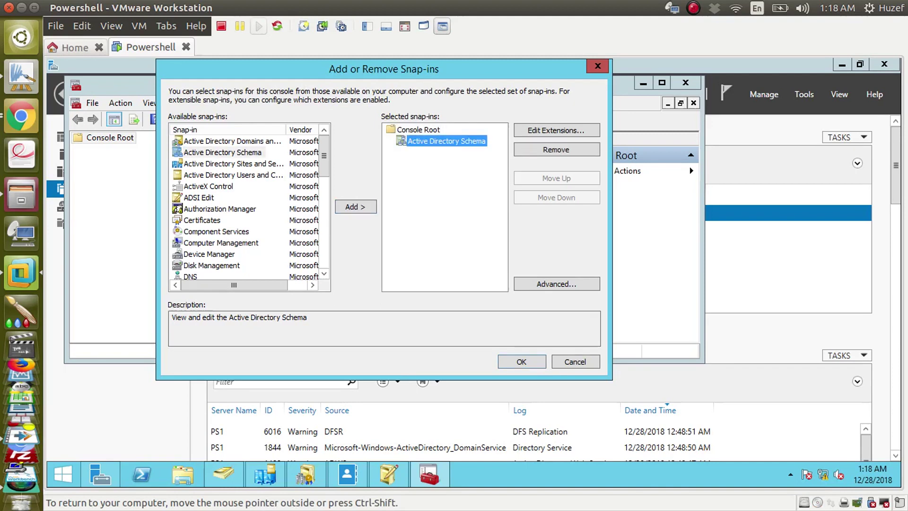
pyautogui.press('Return')
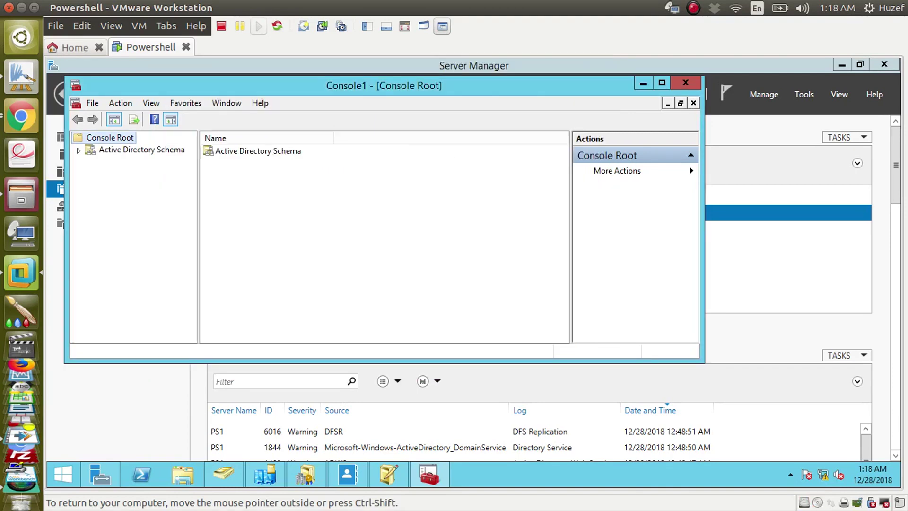
# Step: Expand Active Directory Schema and show the contents of its Classes and Attributes folders
pyautogui.click(78, 151)
pyautogui.click(124, 161)
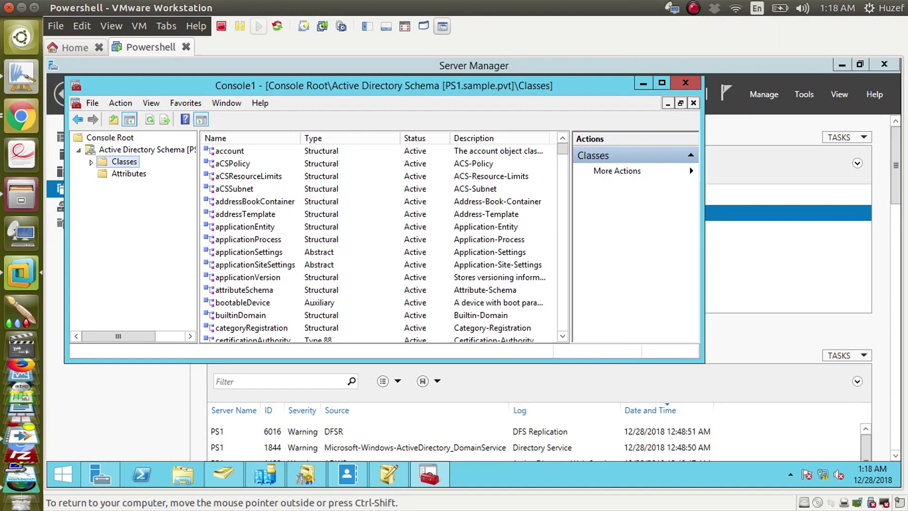
pyautogui.press('Down')
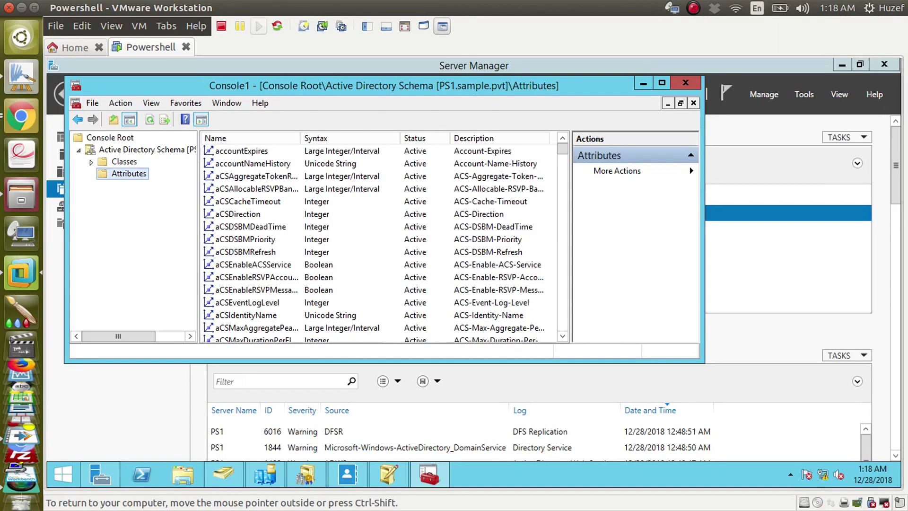
# Step: Check the commands offered for the Classes folder and the Attributes folder, including Create Class and Create Attribute
pyautogui.press('Up')
pyautogui.hotkey('shift', 'F10')
pyautogui.press('Down')
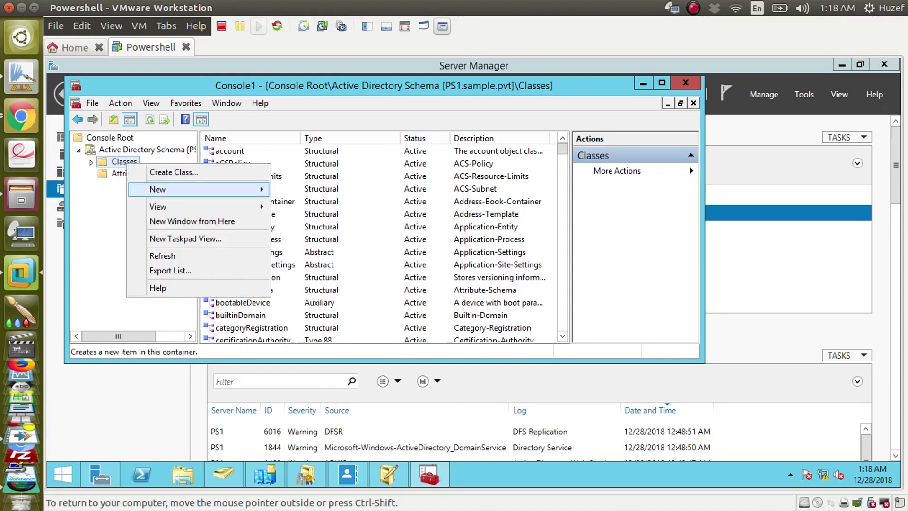
pyautogui.press('Right')
pyautogui.press('Escape')
pyautogui.press('Escape')
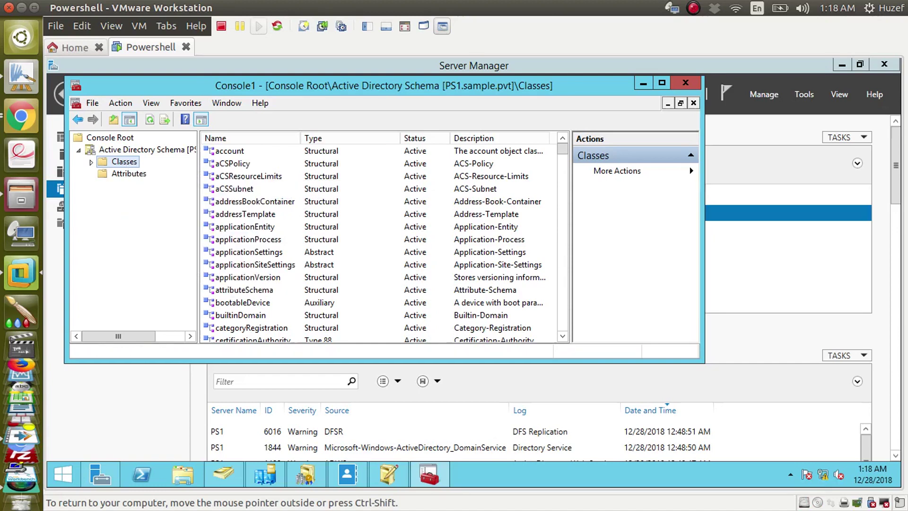
pyautogui.press('Down')
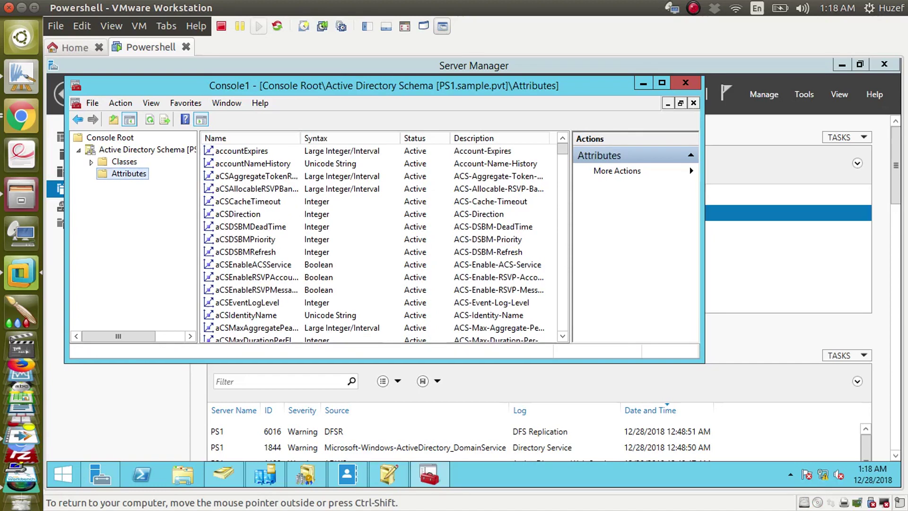
pyautogui.hotkey('shift', 'F10')
pyautogui.press('Down')
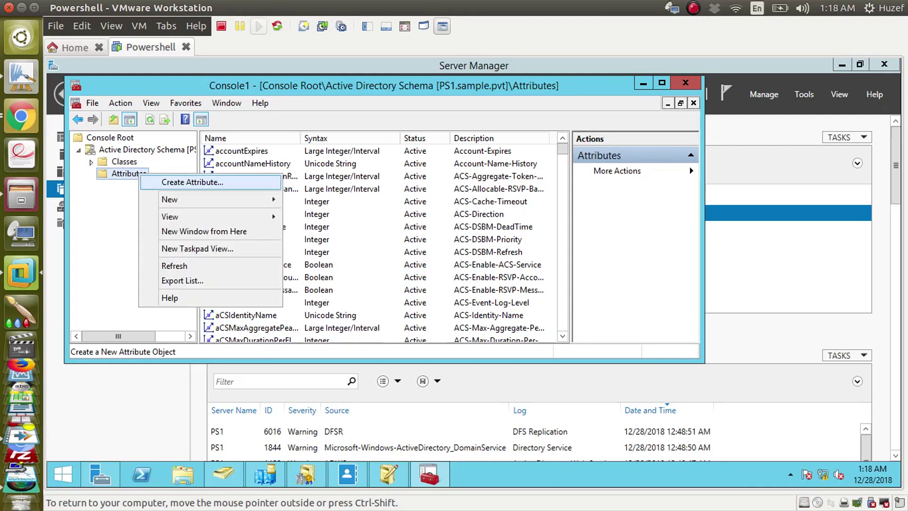
pyautogui.press('Return')
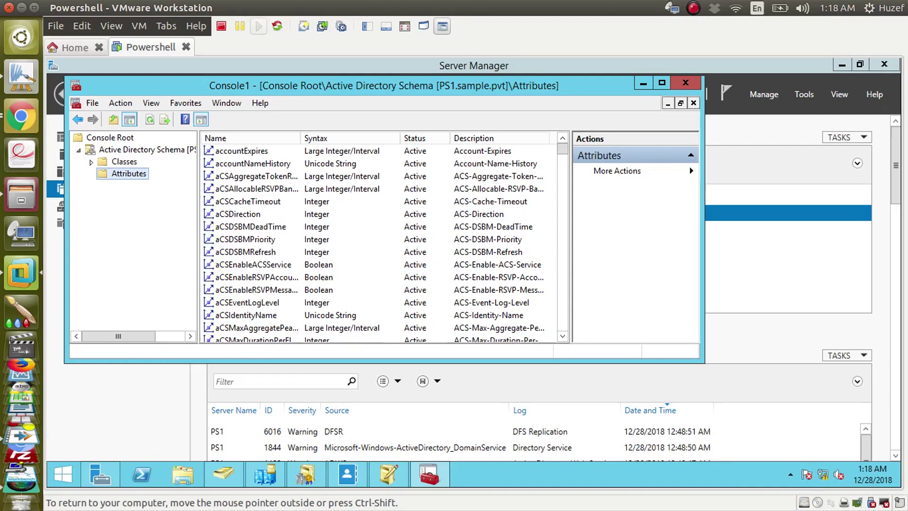
# Step: Move the console window toward the middle of the desktop and go through the attribute list from accountExpires to aCSDirection
pyautogui.moveTo(248, 88); pyautogui.dragTo(332, 109)
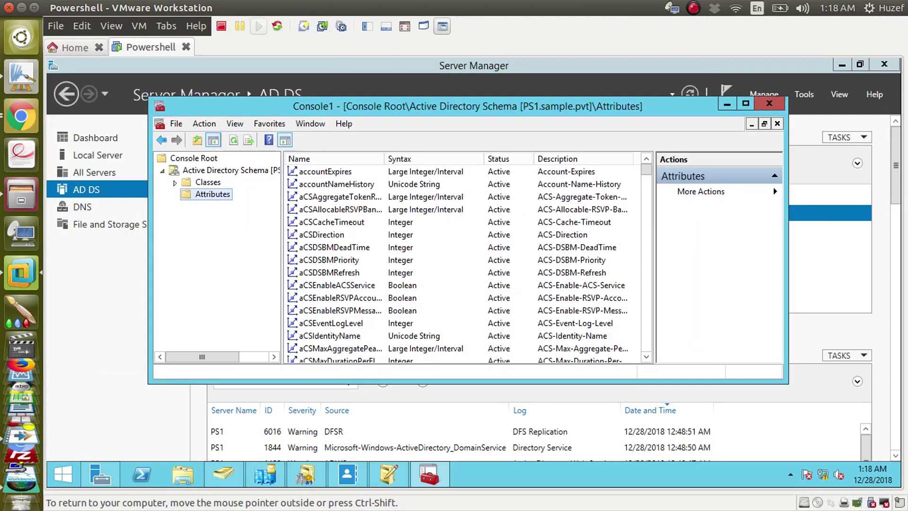
pyautogui.click(333, 172)
pyautogui.press('Down')
pyautogui.press('Down')
pyautogui.press('Down')
pyautogui.press('Down')
pyautogui.press('Down')
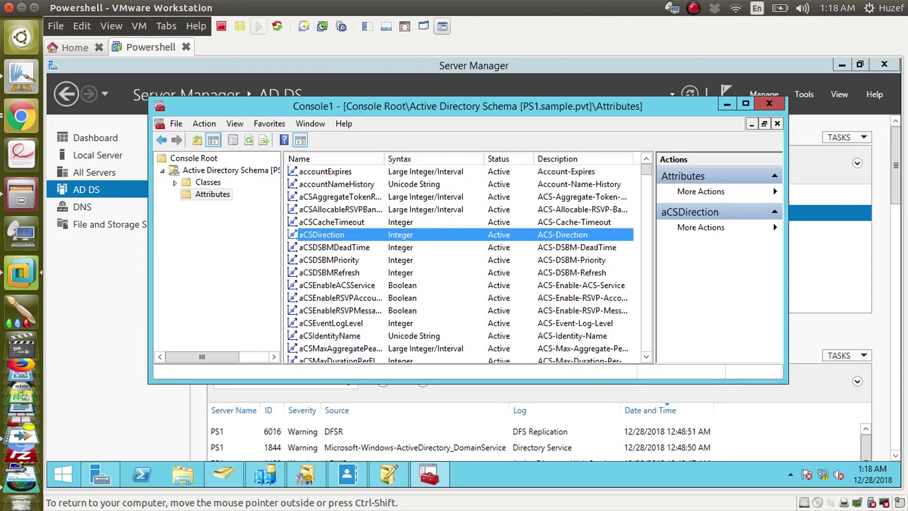
# Step: Show the object types that can be created in the Users container of Active Directory Users and Computers, then minimize it
pyautogui.click(224, 474)
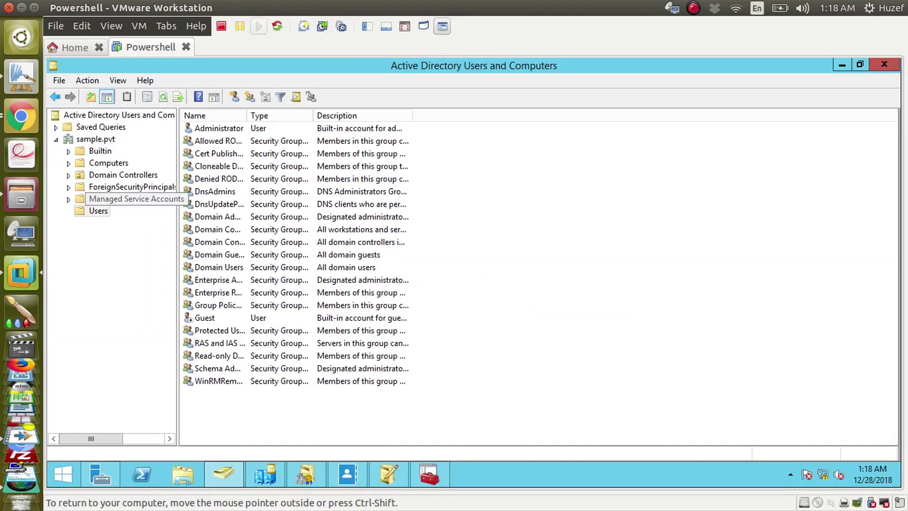
pyautogui.rightClick(100, 211)
pyautogui.moveTo(142, 252)
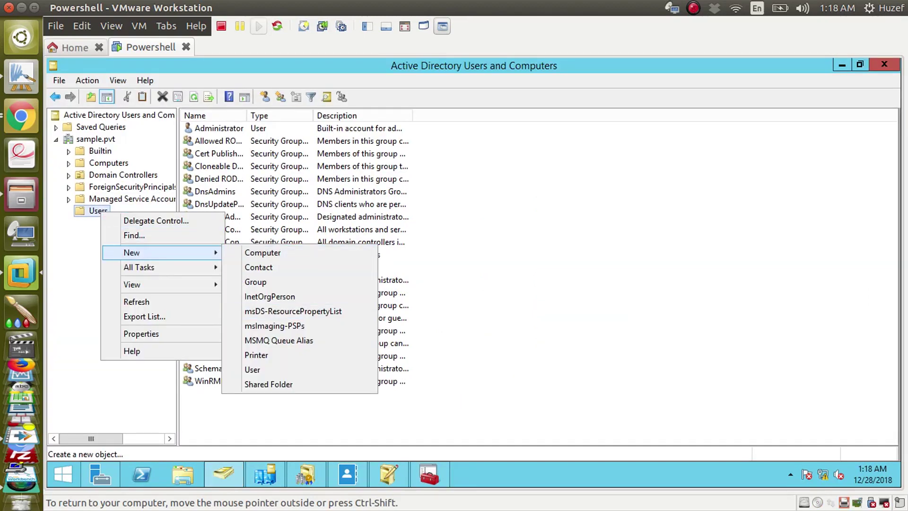
pyautogui.click(492, 350)
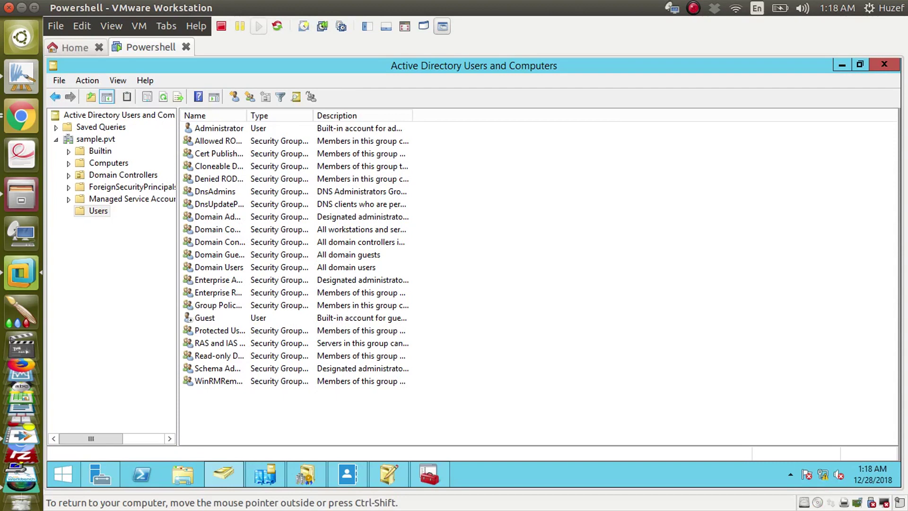
pyautogui.click(842, 65)
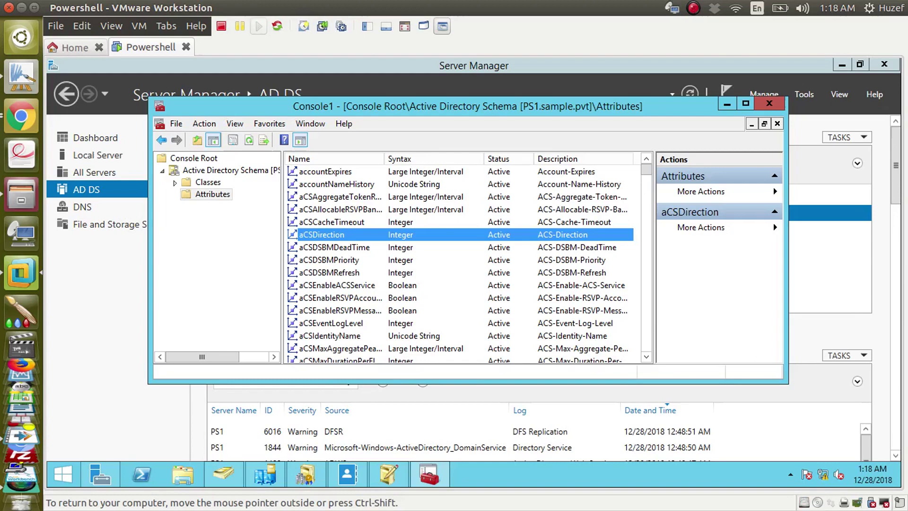
# Step: Switch to the Google Docs document in Chrome and highlight the start of the Ntdsutil description in item 7, through "Password"
pyautogui.click(22, 117)
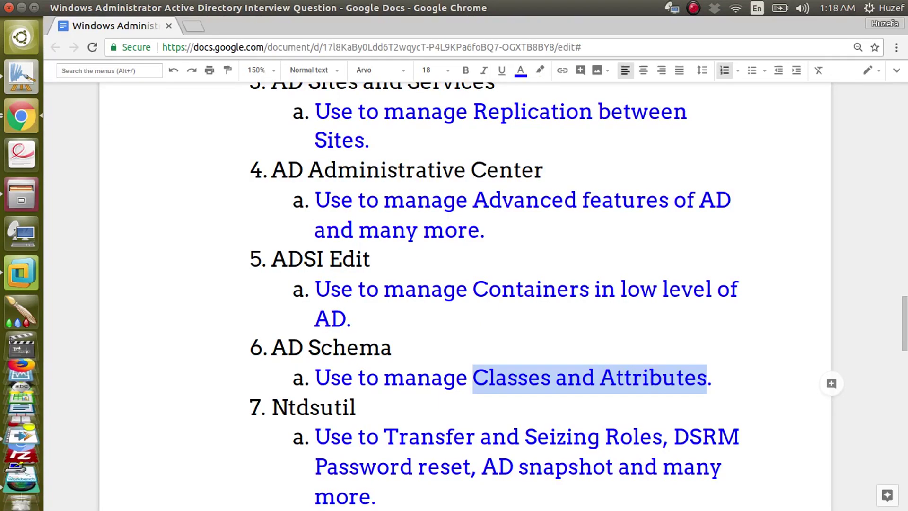
pyautogui.click(405, 379)
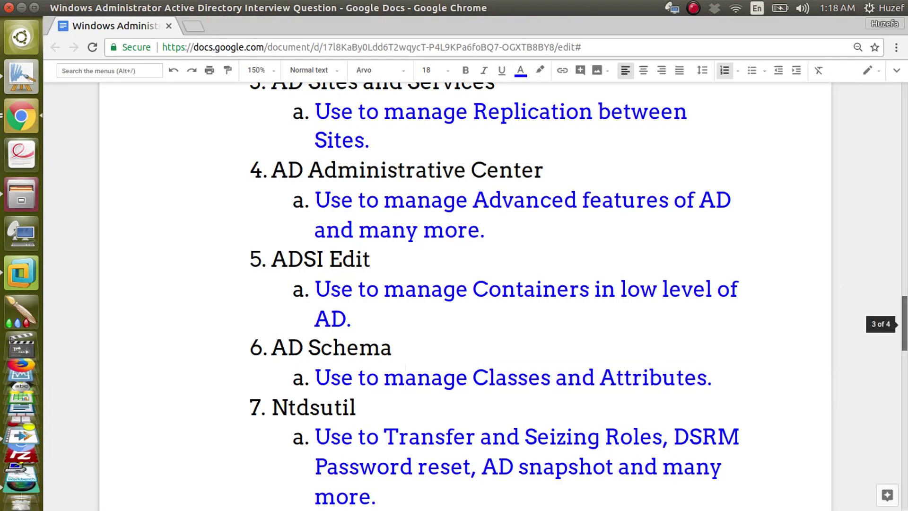
pyautogui.scroll(-5, 473, 294)
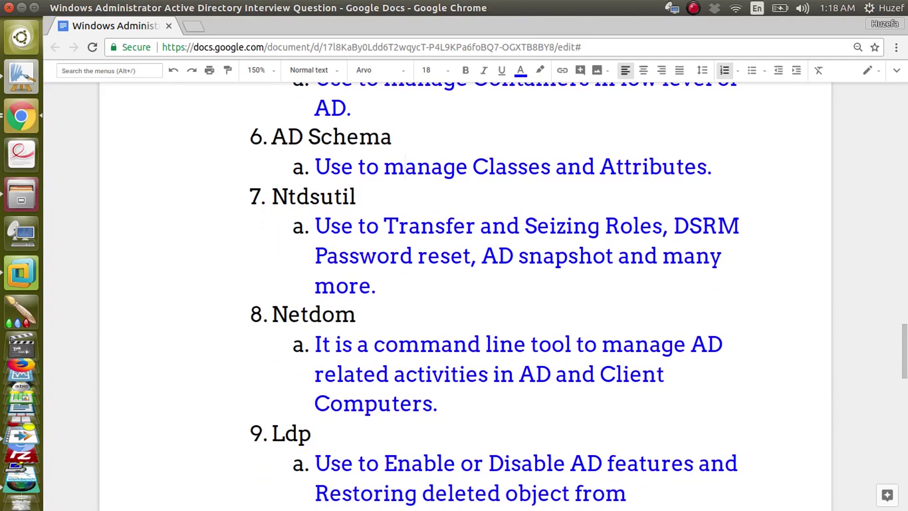
pyautogui.moveTo(314, 226); pyautogui.dragTo(427, 255)
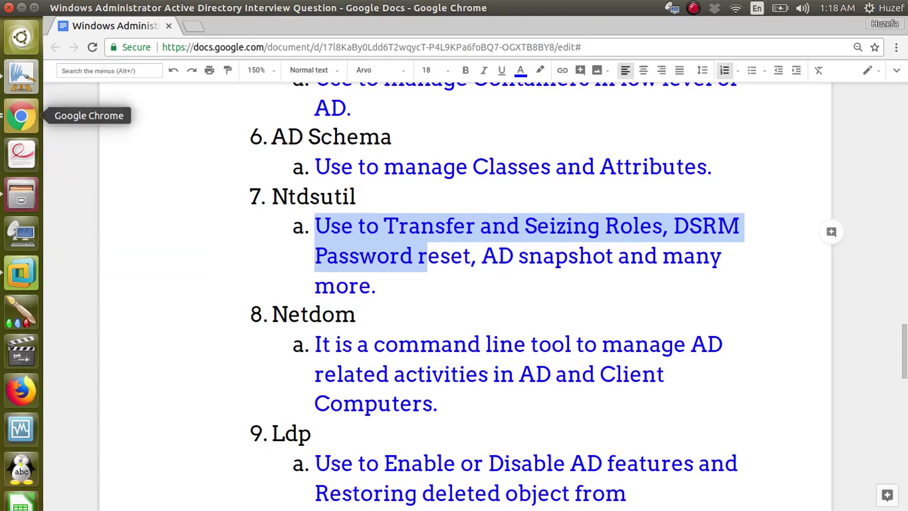
# Step: Return to the virtual machine, minimize the schema console and launch Ntdsutil.exe for server PS1 from Server Manager
pyautogui.click(21, 272)
pyautogui.click(727, 104)
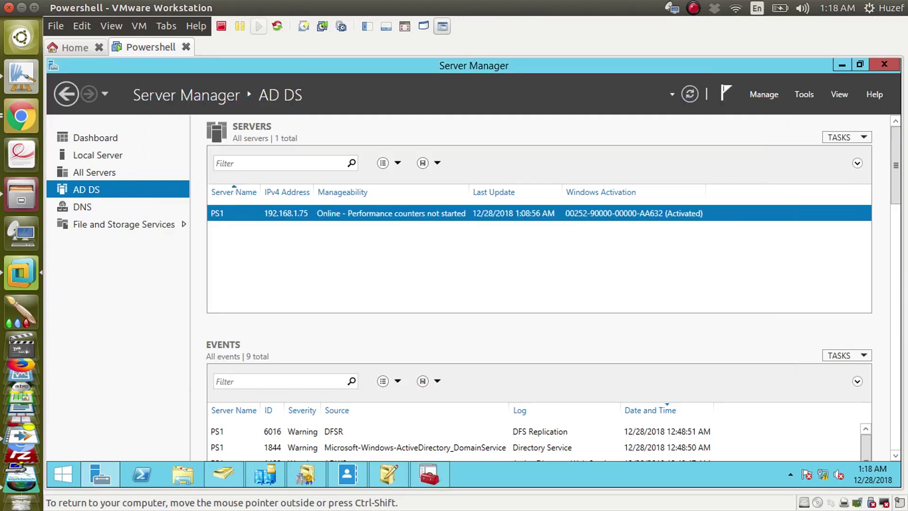
pyautogui.rightClick(310, 215)
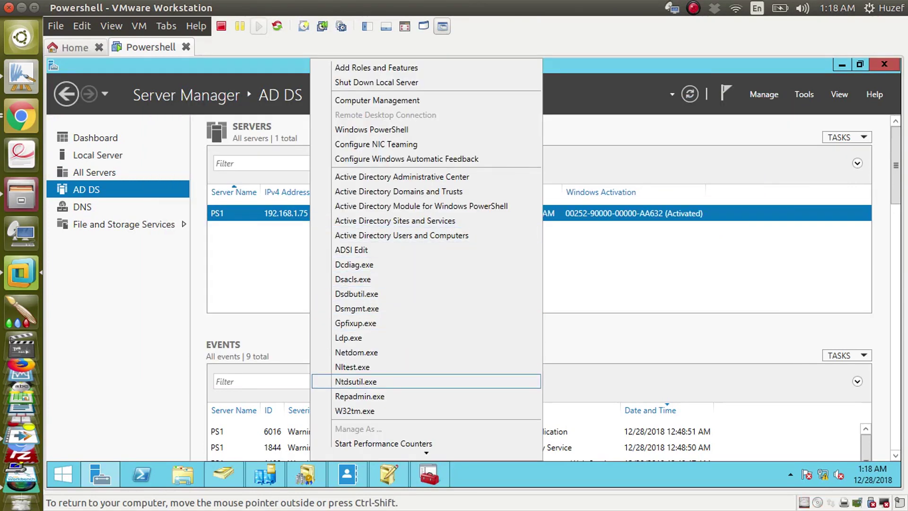
pyautogui.press('Return')
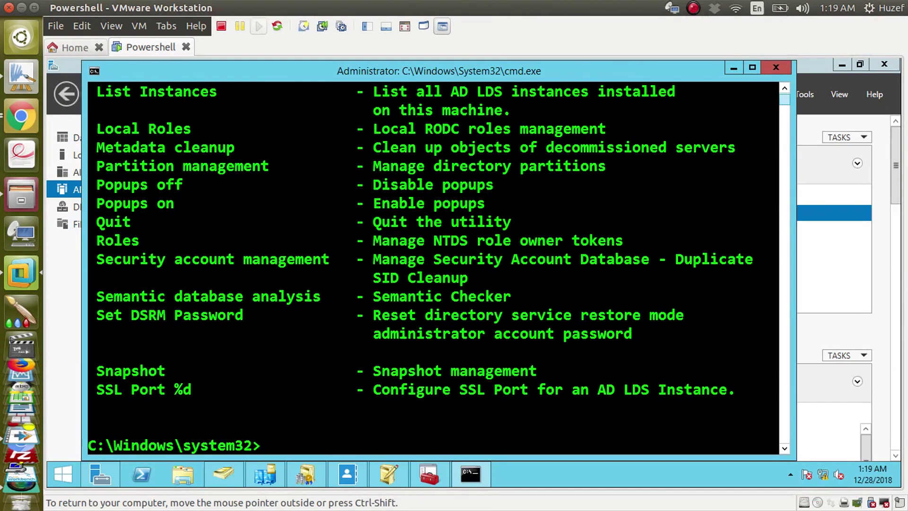
# Step: Mark the "Authoritative restore" entry near the start of the utility's help output
pyautogui.scroll(10, 433, 268)
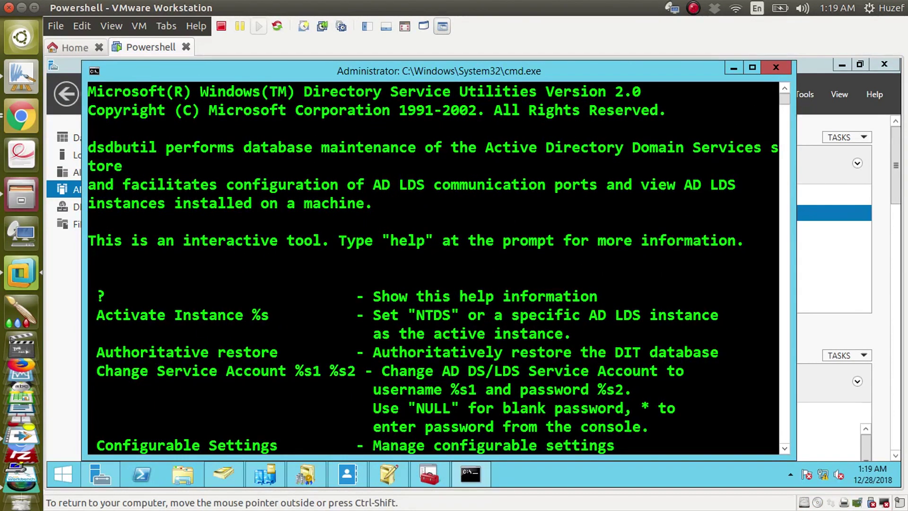
pyautogui.rightClick(232, 308)
pyautogui.click(263, 316)
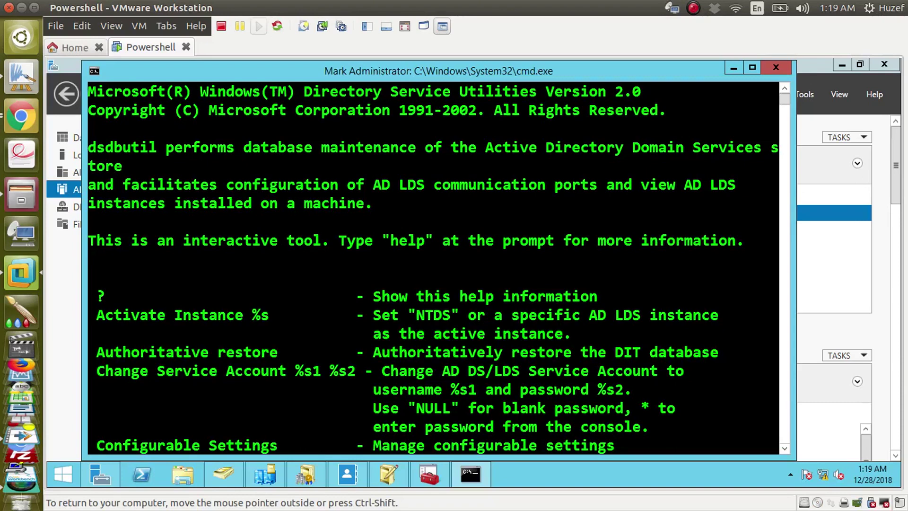
pyautogui.moveTo(96, 352); pyautogui.dragTo(312, 352)
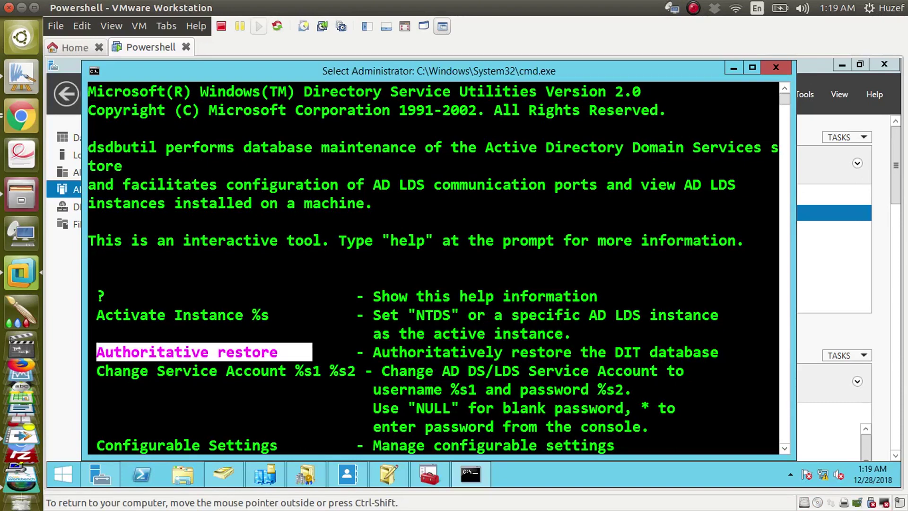
# Step: Clear the marked text in the command window and review the end of the utility's help list, from "Quit" and "Roles" to "SSL Port"
pyautogui.moveTo(785, 99); pyautogui.dragTo(785, 99)
pyautogui.click(752, 67)
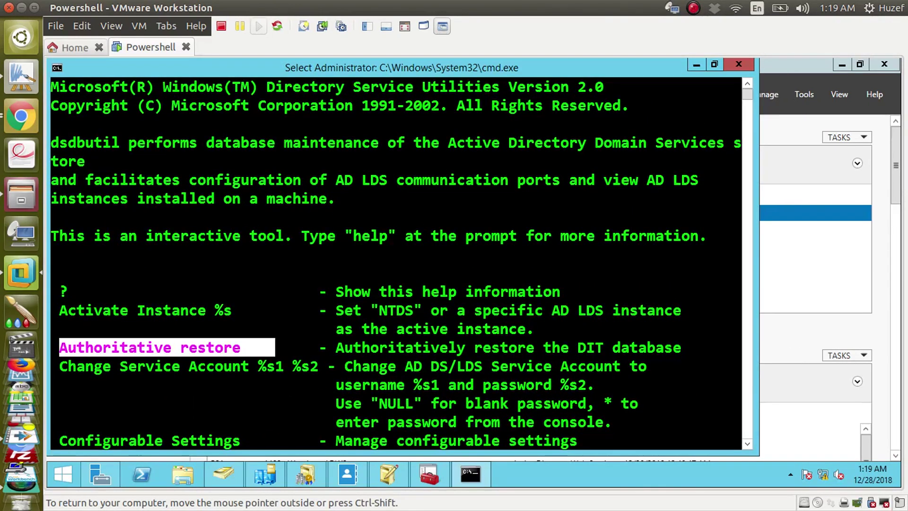
pyautogui.press('Return')
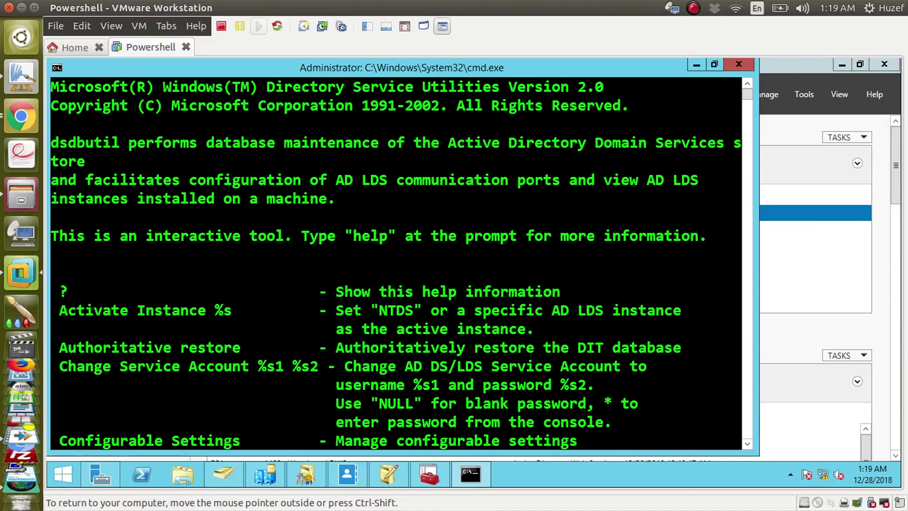
pyautogui.scroll(-1, 396, 263)
pyautogui.scroll(-1, 395, 263)
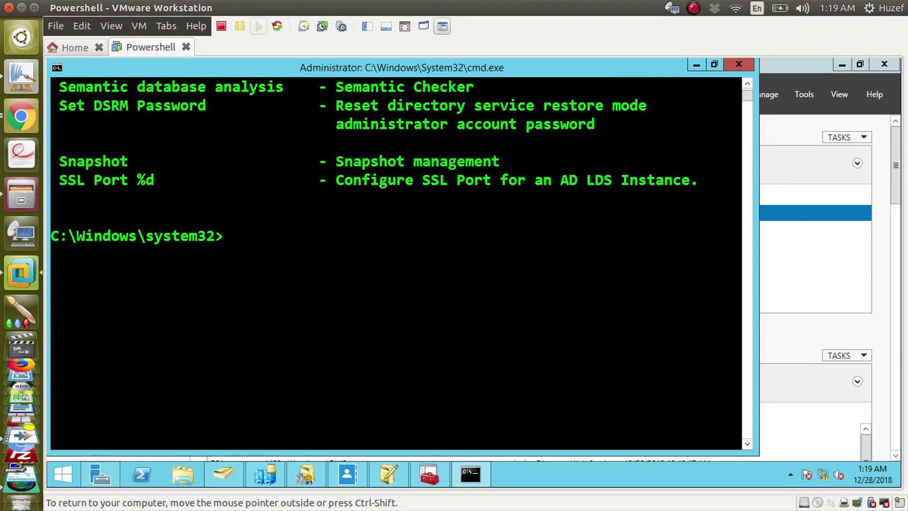
pyautogui.click(747, 84)
pyautogui.click(747, 84)
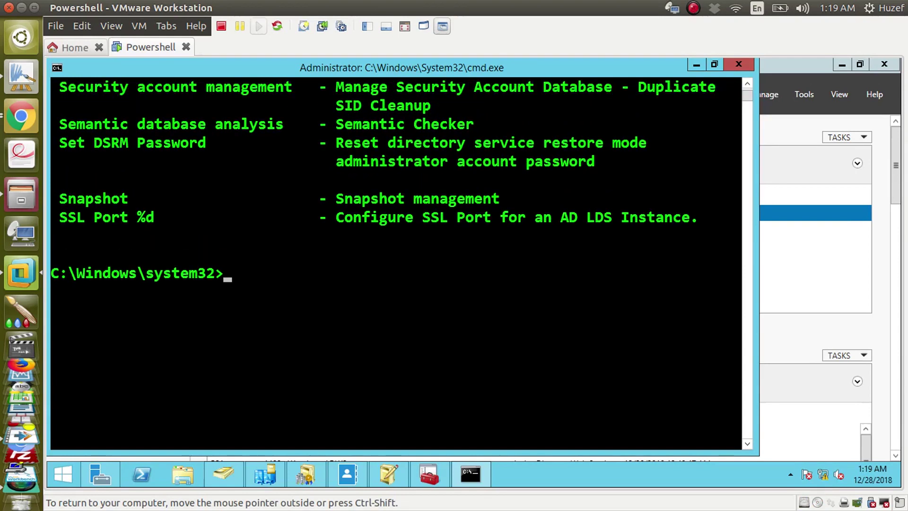
pyautogui.click(747, 84)
pyautogui.click(747, 83)
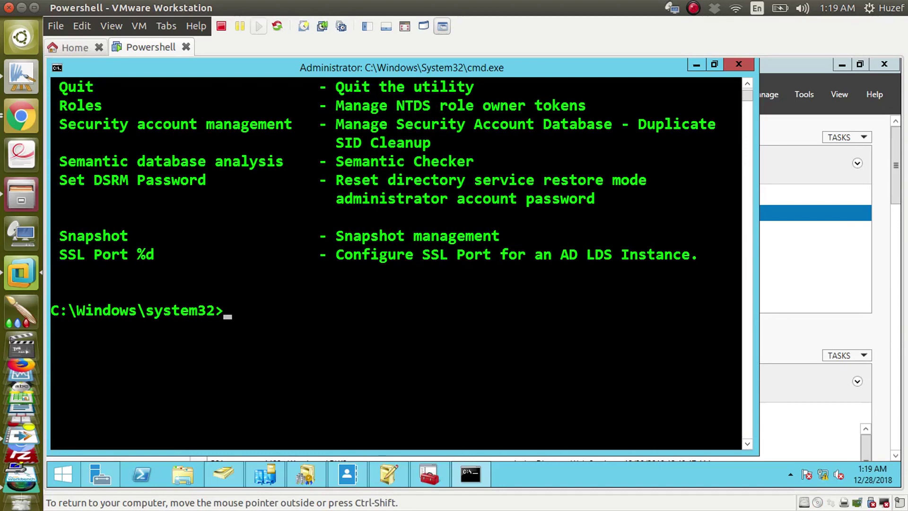
# Step: Switch to MyPaint, clear the old drawing from the canvas, and handwrite "FSMO" with a long slanted line beneath it
pyautogui.click(22, 76)
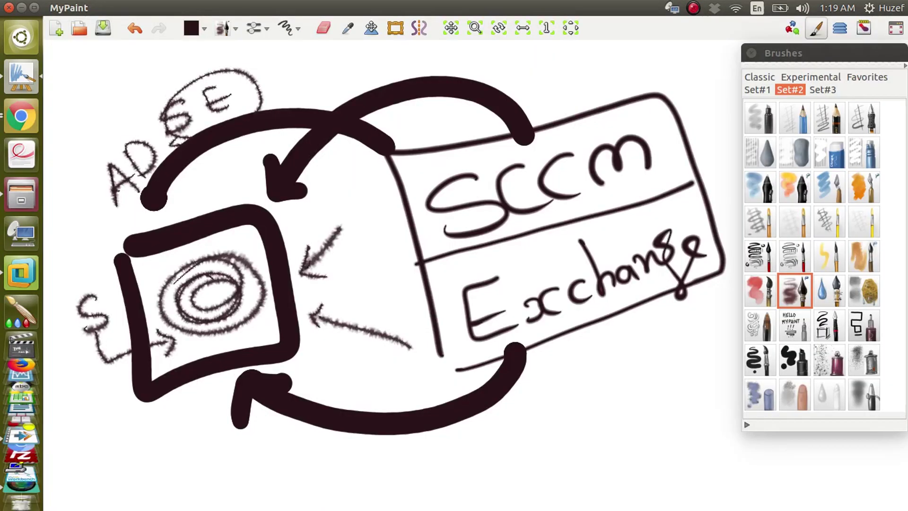
pyautogui.press('Delete')
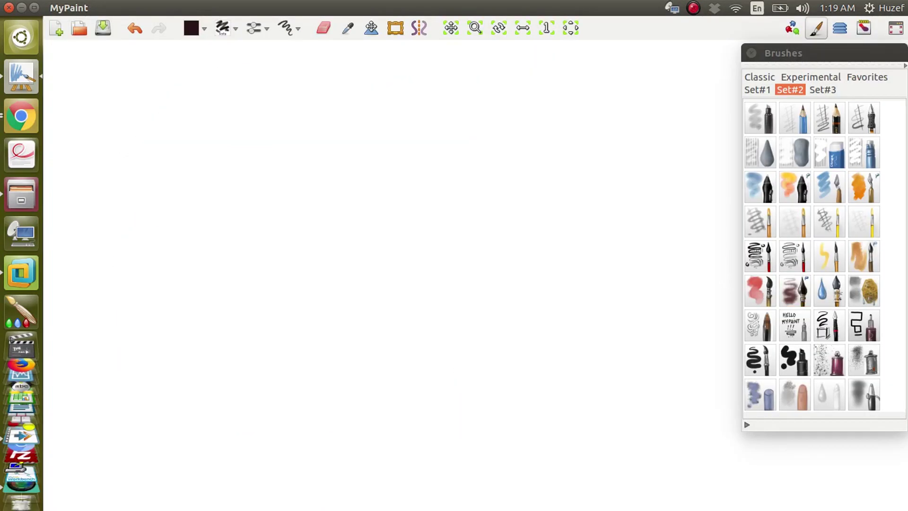
pyautogui.moveTo(244, 267)
pyautogui.mouseDown()
pyautogui.moveTo(265, 170)
pyautogui.moveTo(289, 164)
pyautogui.mouseUp()
pyautogui.moveTo(231, 222); pyautogui.dragTo(292, 203)
pyautogui.moveTo(335, 168); pyautogui.dragTo(324, 218)
pyautogui.moveTo(384, 204)
pyautogui.mouseDown()
pyautogui.moveTo(421, 149)
pyautogui.moveTo(424, 187)
pyautogui.mouseUp()
pyautogui.moveTo(453, 146)
pyautogui.mouseDown()
pyautogui.moveTo(480, 158)
pyautogui.moveTo(450, 144)
pyautogui.mouseUp()
pyautogui.moveTo(205, 308); pyautogui.dragTo(518, 200)
# Step: Draw two boxes below the "FSMO" line and a faint soft-brush arrow from the lower box to the upper one
pyautogui.moveTo(366, 300)
pyautogui.mouseDown()
pyautogui.moveTo(416, 377)
pyautogui.moveTo(350, 304)
pyautogui.mouseUp()
pyautogui.moveTo(544, 213)
pyautogui.mouseDown()
pyautogui.moveTo(600, 294)
pyautogui.moveTo(532, 205)
pyautogui.mouseUp()
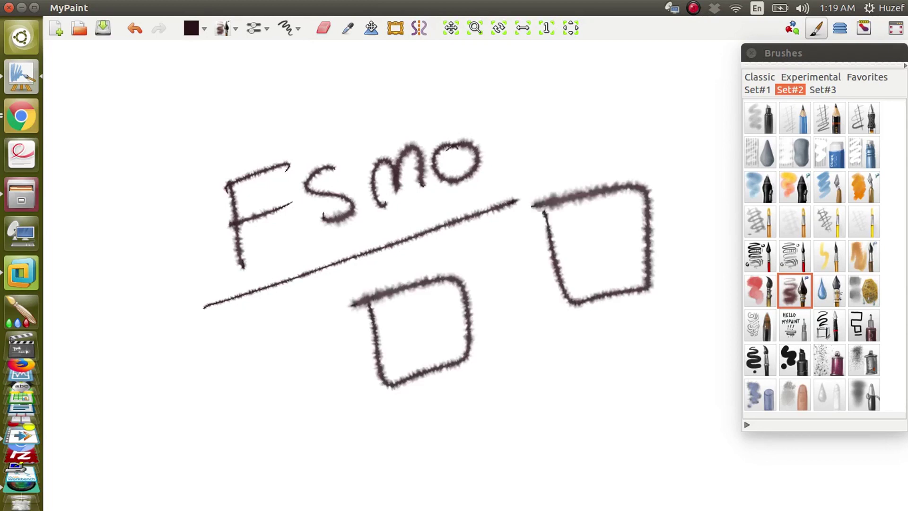
pyautogui.click(760, 290)
pyautogui.moveTo(450, 325)
pyautogui.mouseDown()
pyautogui.moveTo(591, 258)
pyautogui.moveTo(591, 283)
pyautogui.mouseUp()
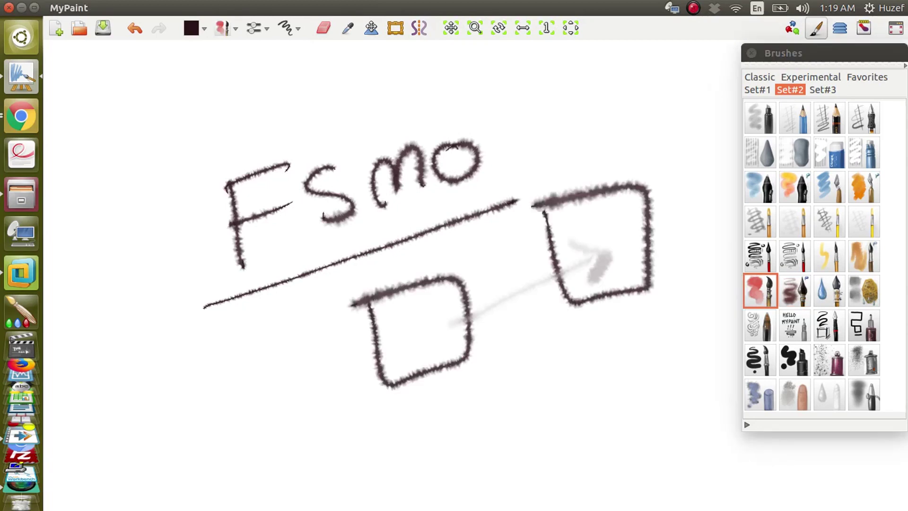
# Step: Return to the dark textured brush, handwrite "ns" below the start of the slanted line, and draw a box around it
pyautogui.click(794, 290)
pyautogui.moveTo(144, 362); pyautogui.dragTo(173, 352)
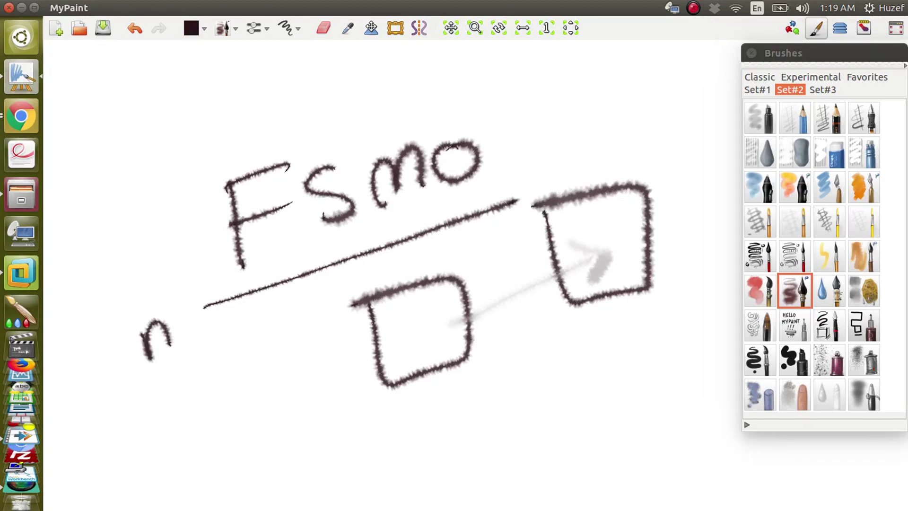
pyautogui.moveTo(191, 312); pyautogui.dragTo(187, 352)
pyautogui.moveTo(125, 400); pyautogui.dragTo(141, 374)
pyautogui.moveTo(205, 307); pyautogui.dragTo(232, 298)
pyautogui.moveTo(159, 388); pyautogui.dragTo(134, 354)
# Step: Handwrite "DSRM" above "FSMO" with a smooth black ink brush and underline it
pyautogui.click(760, 360)
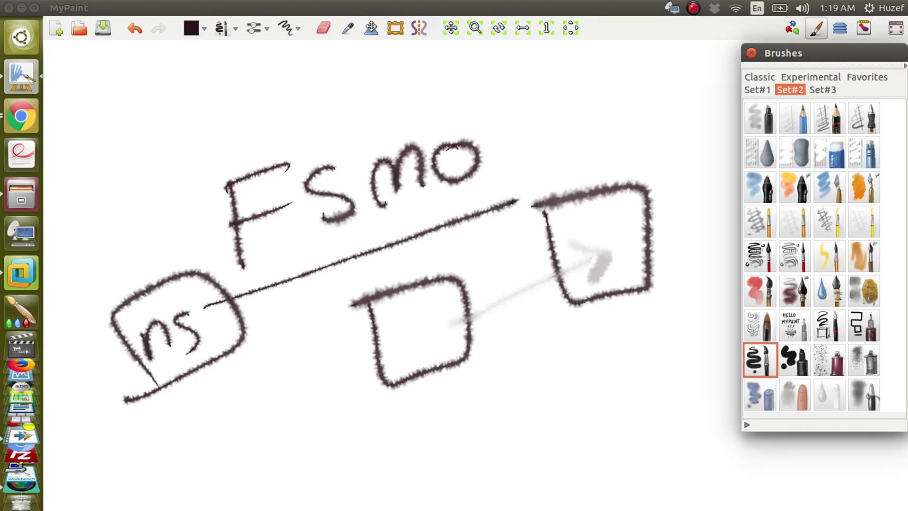
pyautogui.moveTo(113, 141); pyautogui.dragTo(129, 173)
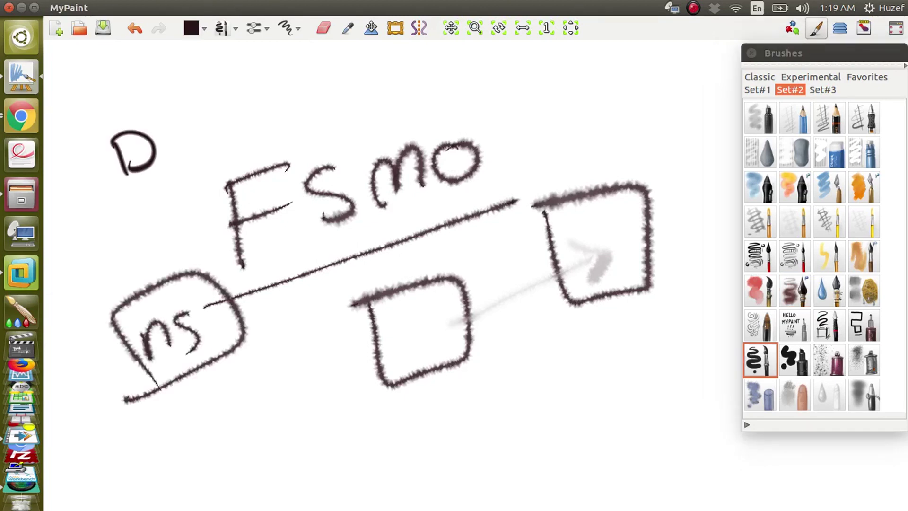
pyautogui.moveTo(177, 115)
pyautogui.mouseDown()
pyautogui.moveTo(161, 153)
pyautogui.moveTo(201, 141)
pyautogui.mouseUp()
pyautogui.moveTo(188, 105)
pyautogui.mouseDown()
pyautogui.moveTo(194, 122)
pyautogui.moveTo(221, 130)
pyautogui.mouseUp()
pyautogui.moveTo(225, 123)
pyautogui.mouseDown()
pyautogui.moveTo(228, 97)
pyautogui.moveTo(262, 108)
pyautogui.mouseUp()
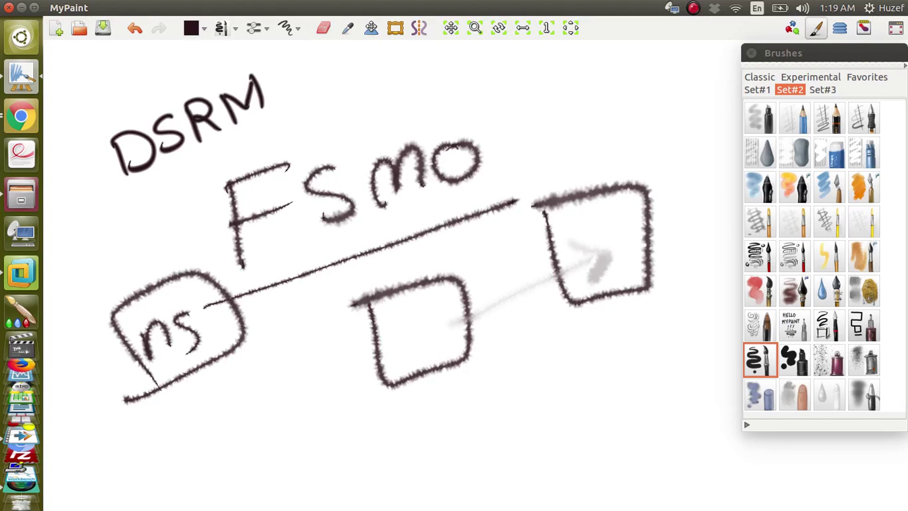
pyautogui.moveTo(121, 205); pyautogui.dragTo(282, 136)
# Step: Change the brush colour to crimson, circle "DSRM", and draw a curved arrow leading away from it above "FSMO"
pyautogui.click(191, 28)
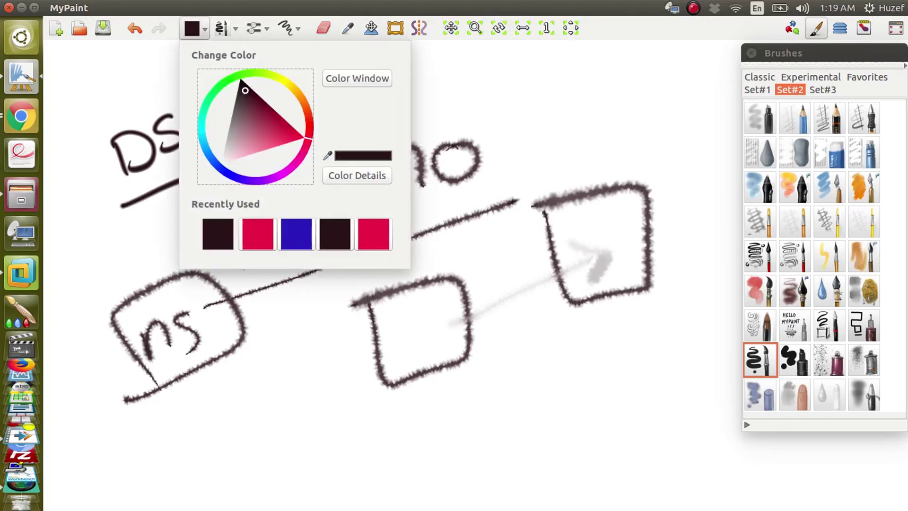
pyautogui.click(373, 233)
pyautogui.moveTo(306, 78)
pyautogui.mouseDown()
pyautogui.moveTo(62, 141)
pyautogui.moveTo(325, 95)
pyautogui.moveTo(289, 76)
pyautogui.moveTo(434, 62)
pyautogui.moveTo(512, 128)
pyautogui.mouseUp()
pyautogui.moveTo(487, 112); pyautogui.dragTo(522, 94)
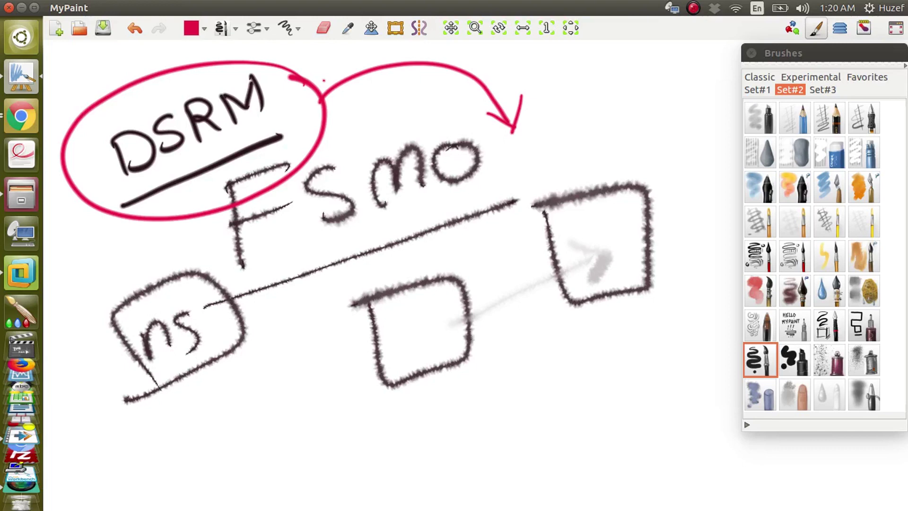
# Step: Add a crimson cross under the curved arrow, write "Ru" beyond the arrowhead, and underline both "Ru" and "DSRM"
pyautogui.moveTo(450, 90)
pyautogui.mouseDown()
pyautogui.moveTo(442, 116)
pyautogui.moveTo(458, 109)
pyautogui.mouseUp()
pyautogui.moveTo(564, 106)
pyautogui.mouseDown()
pyautogui.moveTo(577, 139)
pyautogui.moveTo(619, 114)
pyautogui.mouseUp()
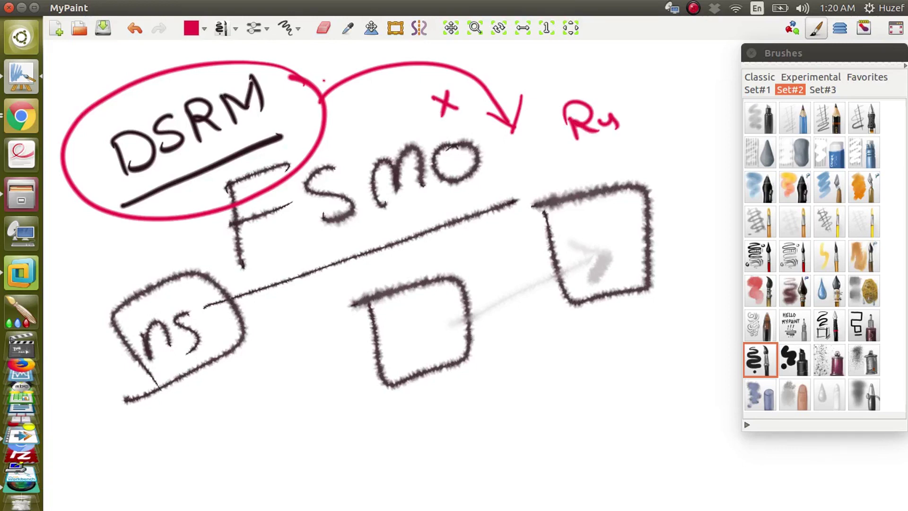
pyautogui.moveTo(576, 149); pyautogui.dragTo(630, 137)
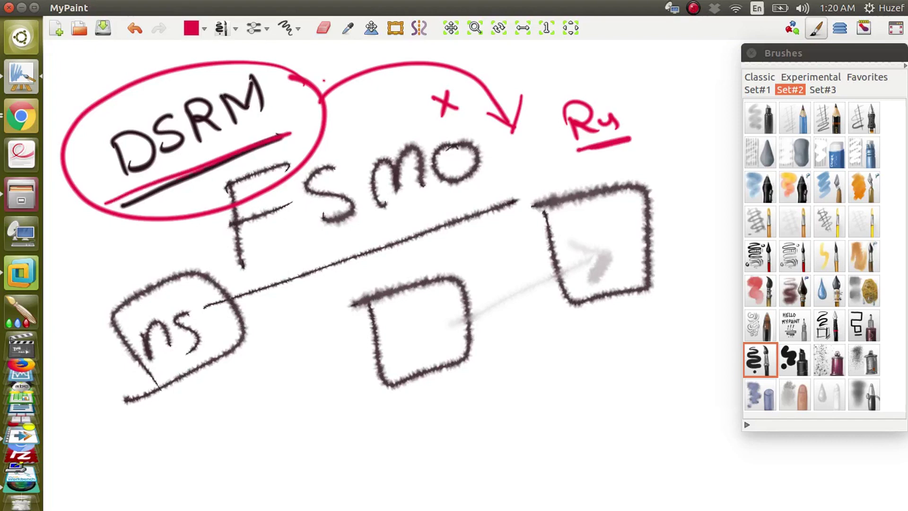